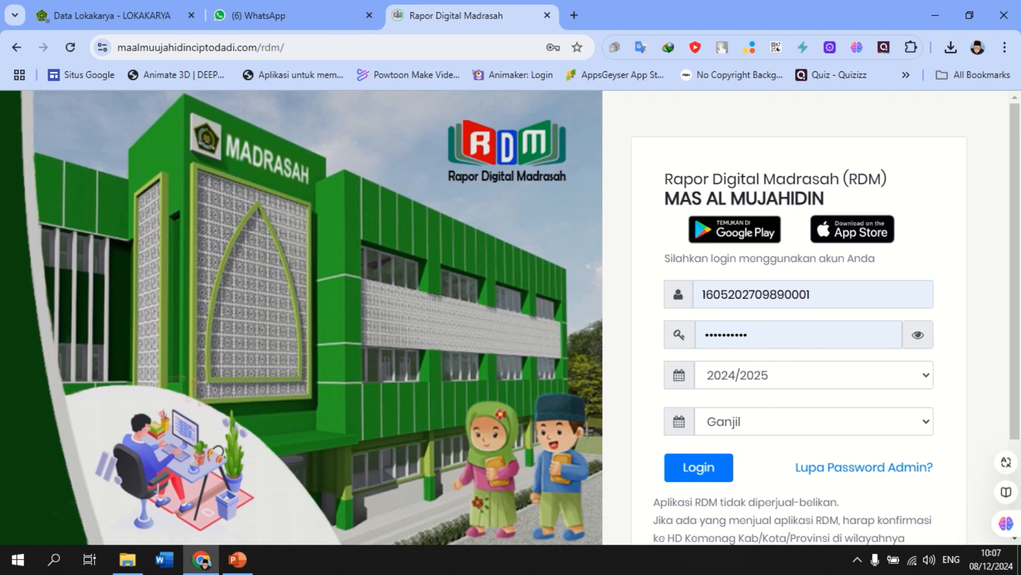
# Step: Reload the Rapor Digital Madrasah site and log in with the saved account for 2024/2025, semester Ganjil
pyautogui.click(330, 47)
pyautogui.click(330, 47)
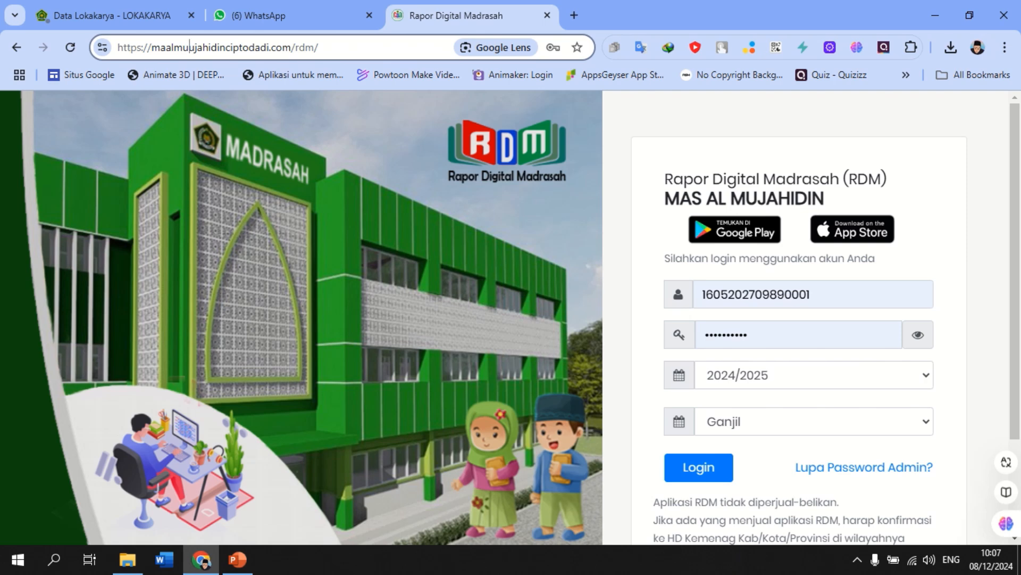
pyautogui.press('Return')
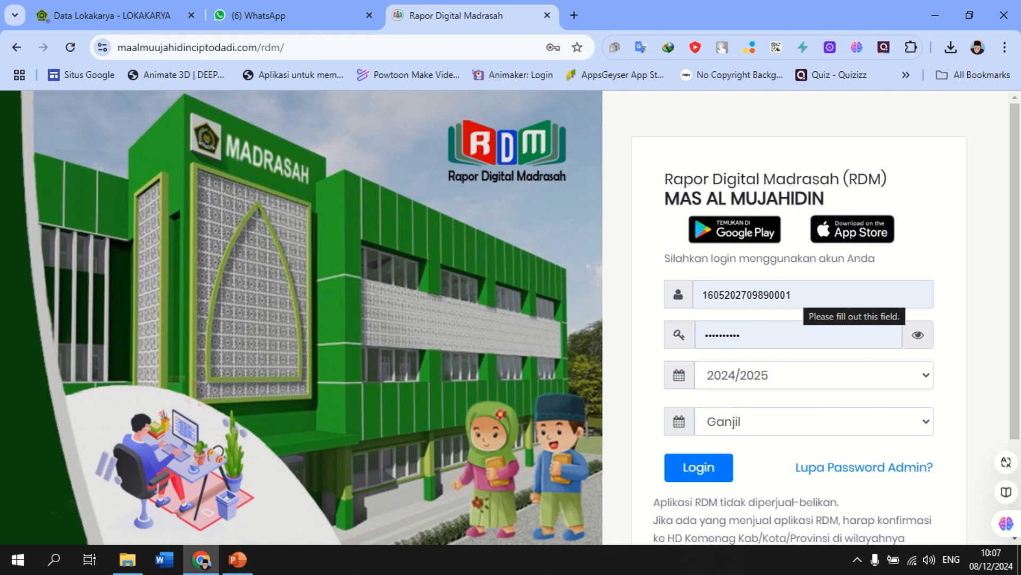
pyautogui.scroll(-1, 836, 315)
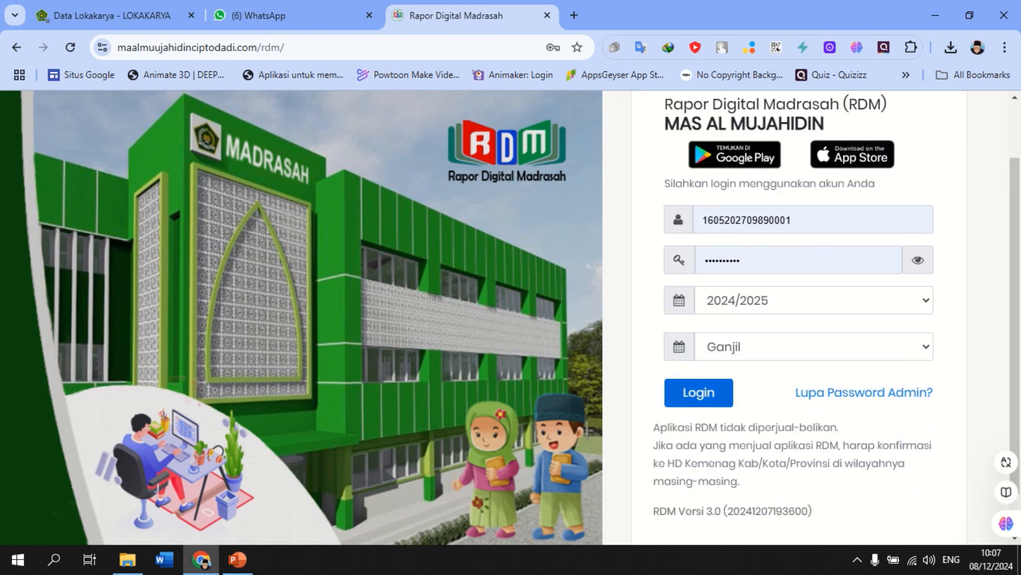
pyautogui.click(698, 392)
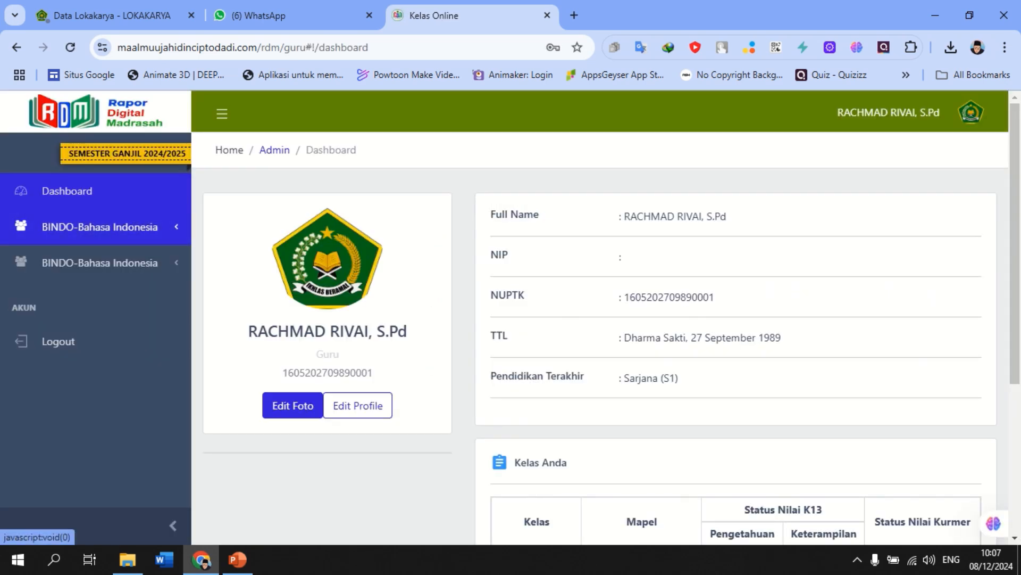
# Step: Open the grade weights of Bahasa Indonesia class X.MIPA.1, set the Sumatif weight to 60 and save
pyautogui.click(100, 226)
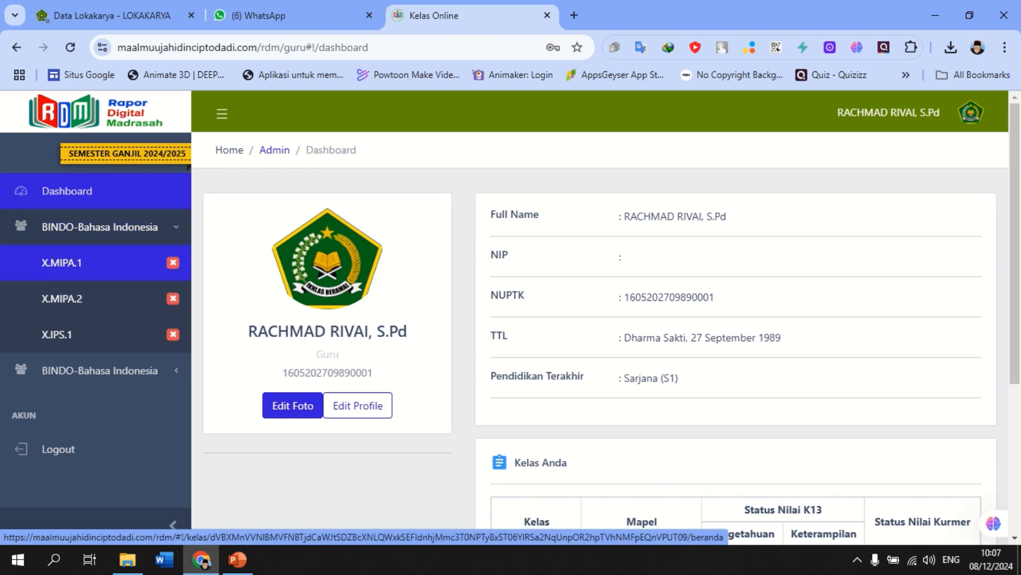
pyautogui.click(62, 262)
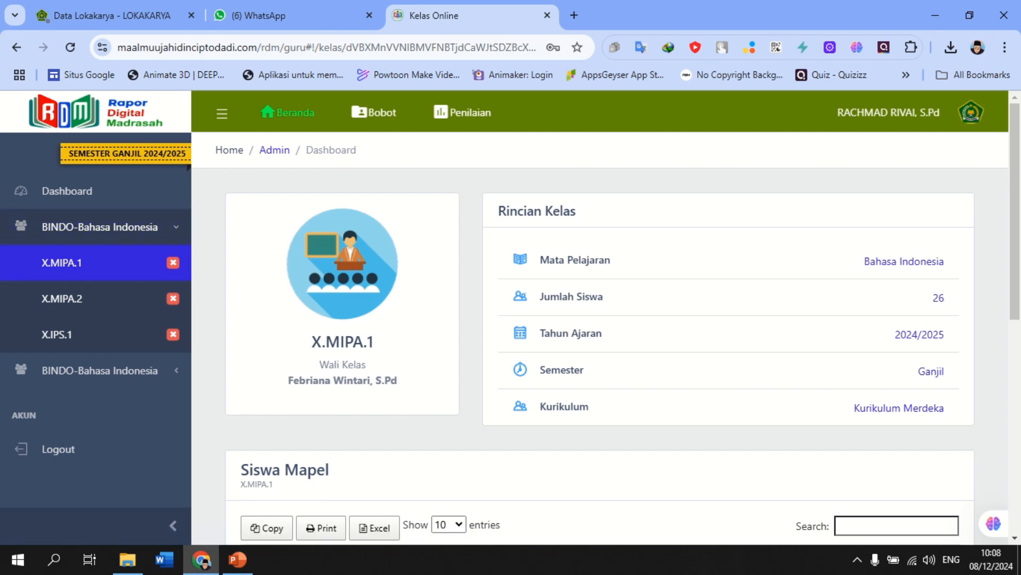
pyautogui.click(374, 112)
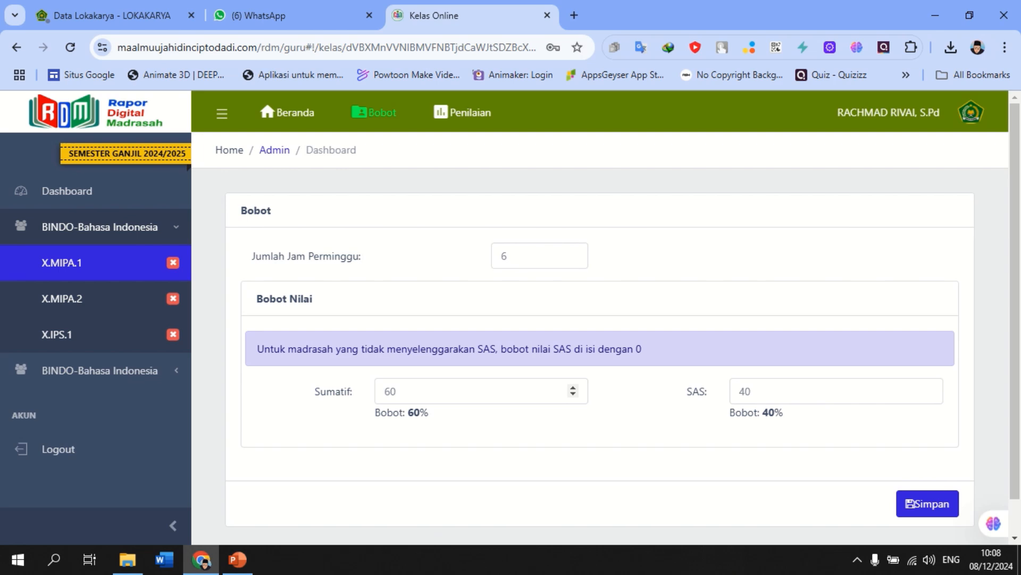
pyautogui.click(406, 391)
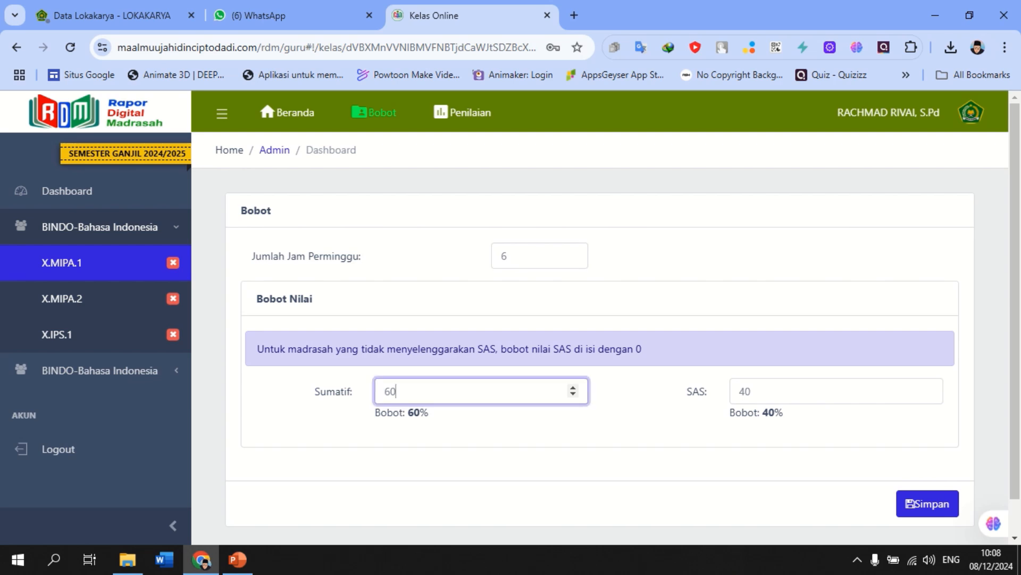
pyautogui.scroll(-1, 406, 391)
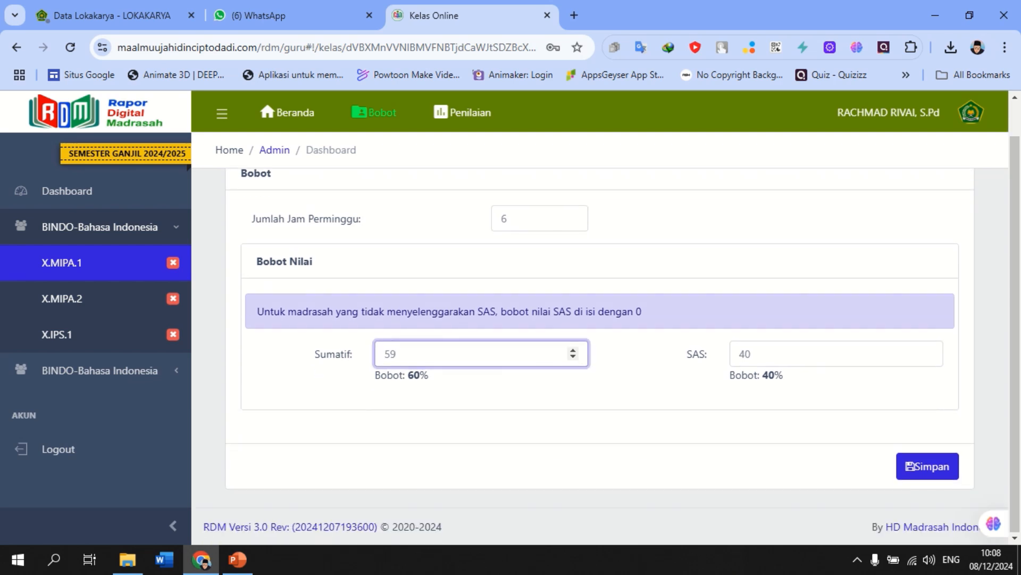
pyautogui.hotkey('ctrl', 'a')
pyautogui.write('60')
pyautogui.click(928, 466)
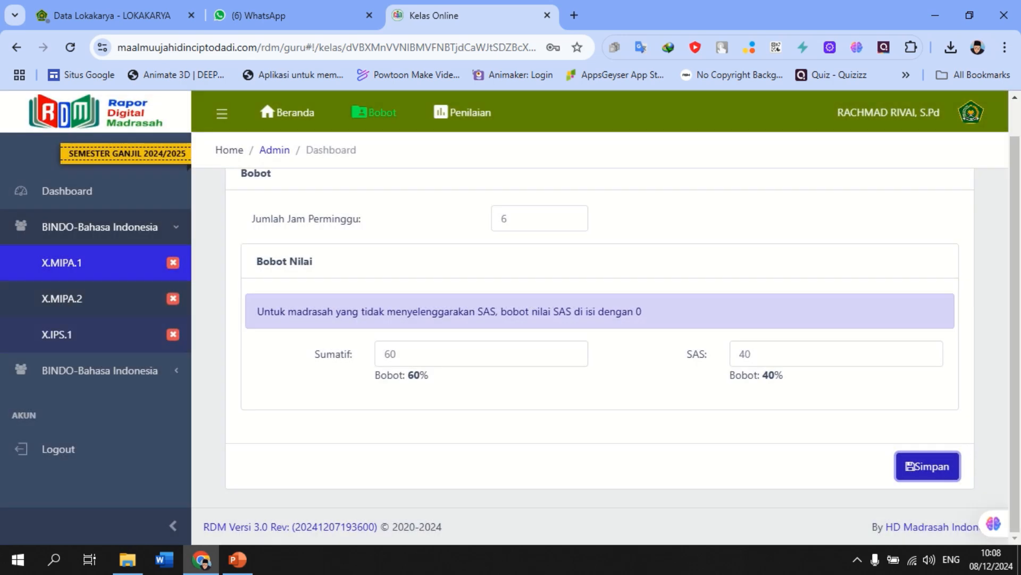
# Step: Check the grade weights of class X.MIPA.2 and view the X.IPS.1 class overview
pyautogui.click(80, 298)
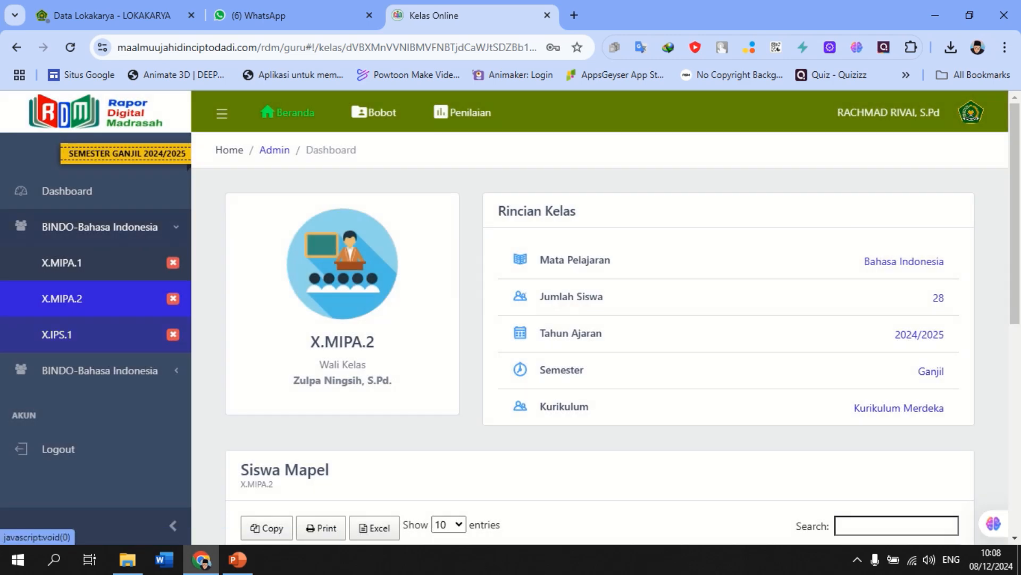
pyautogui.click(375, 112)
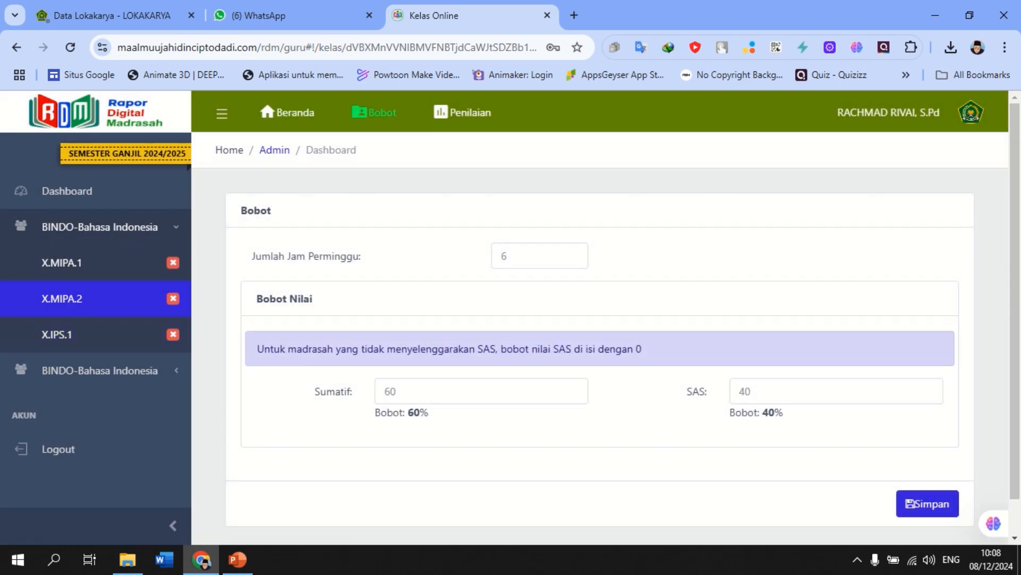
pyautogui.click(57, 334)
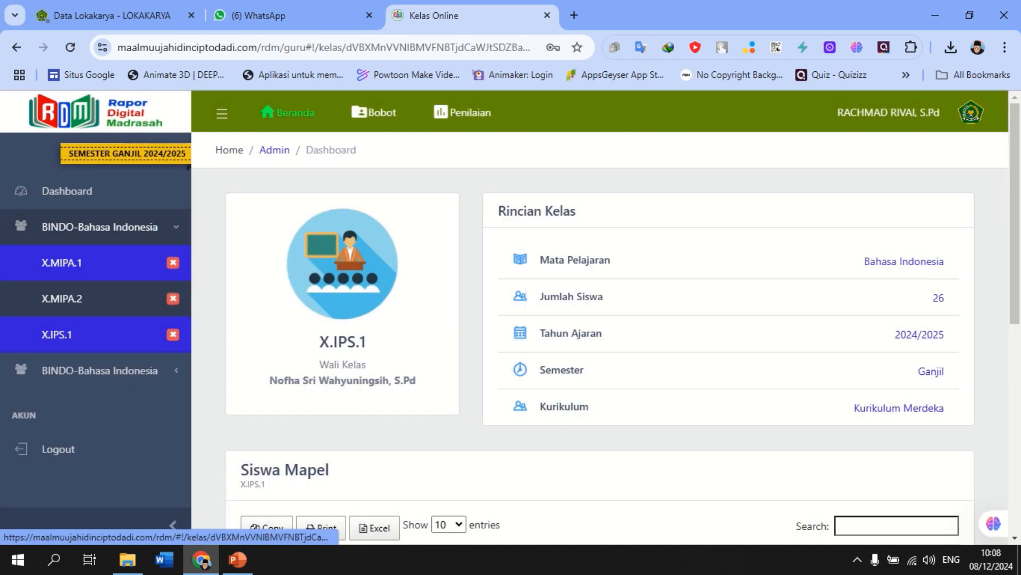
# Step: Download the Excel template for uploading class X.MIPA.1's Sumatif grades and open it in Excel with editing enabled
pyautogui.click(62, 263)
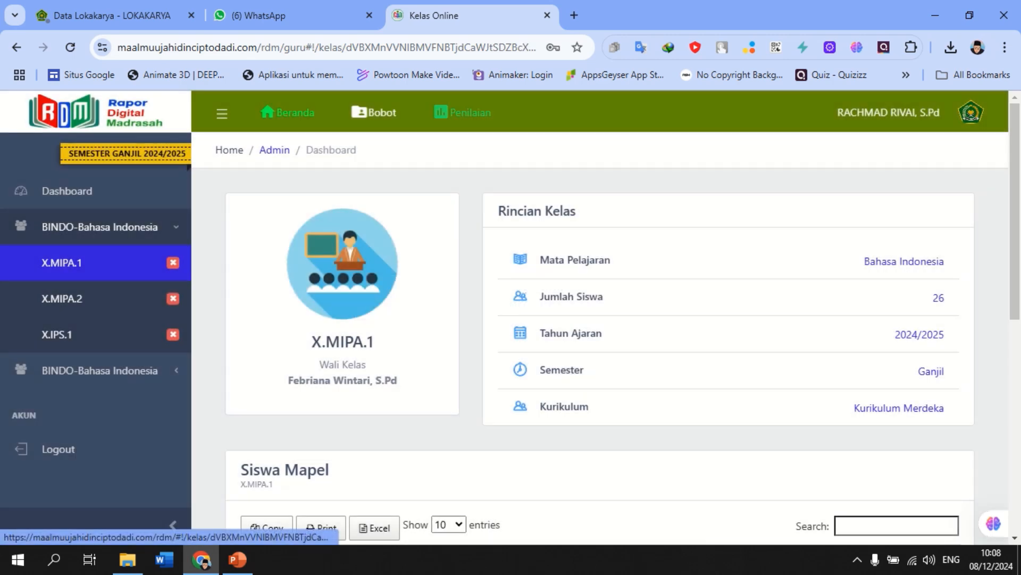
pyautogui.click(463, 112)
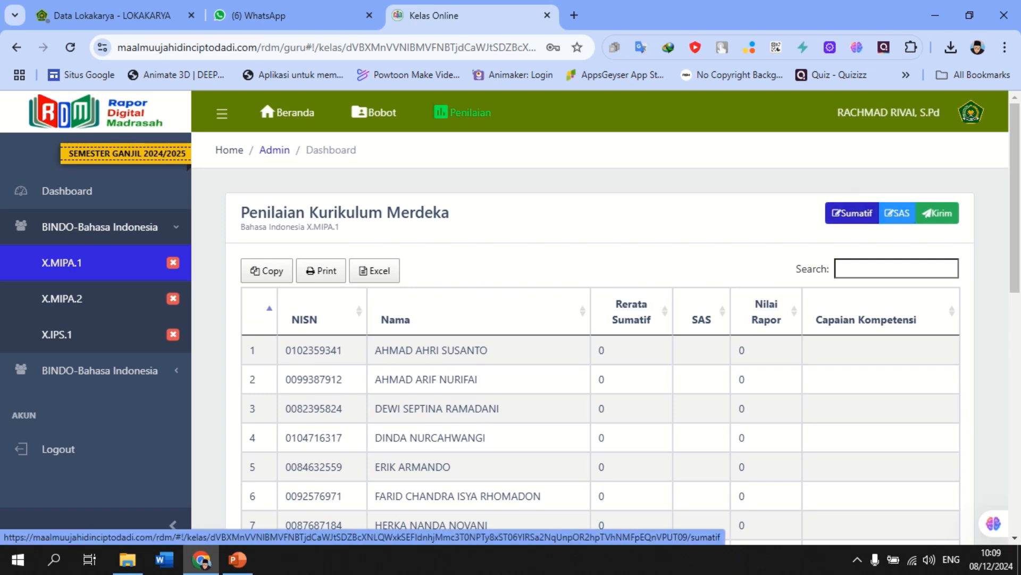
pyautogui.click(852, 212)
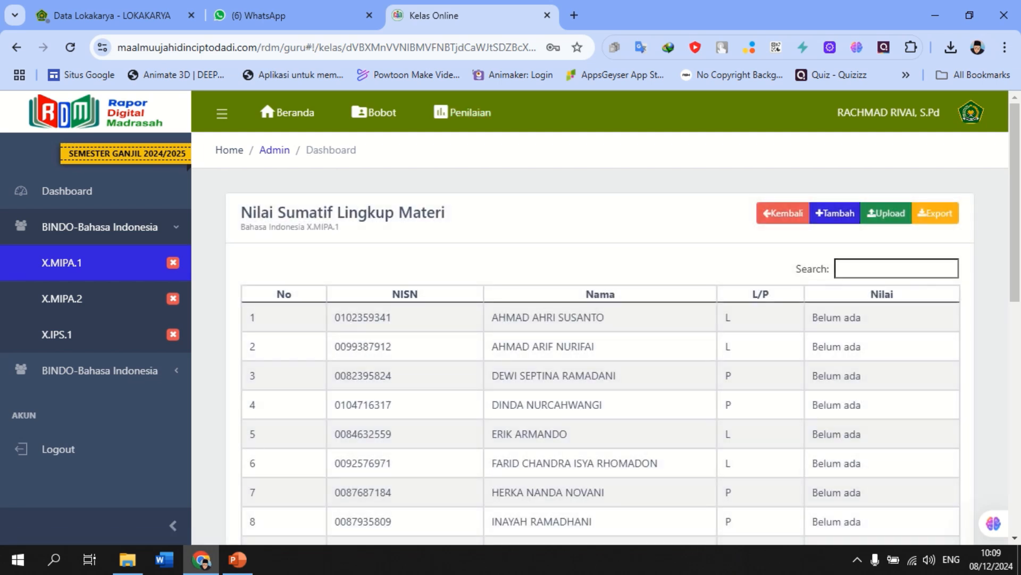
pyautogui.click(885, 213)
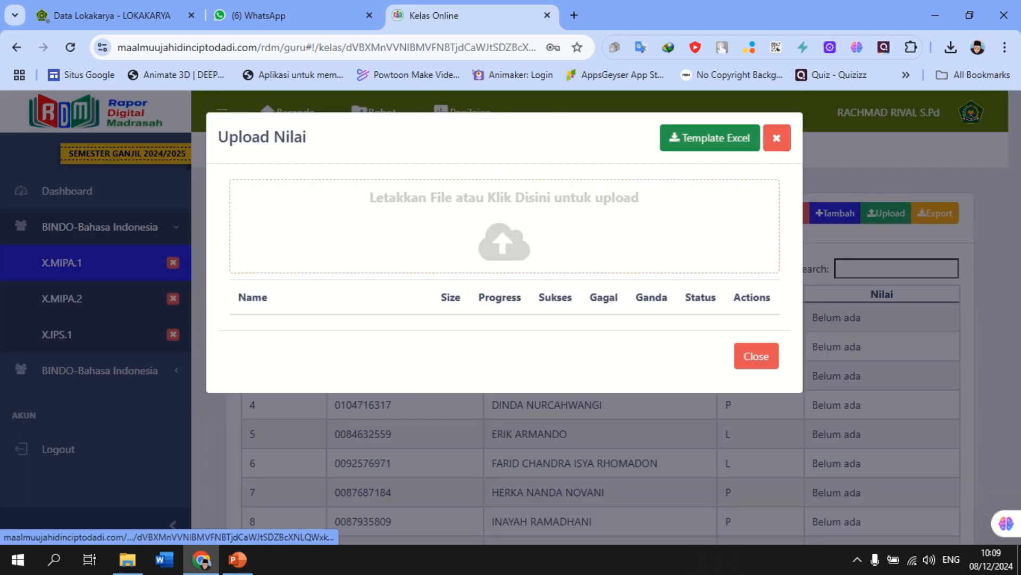
pyautogui.click(710, 138)
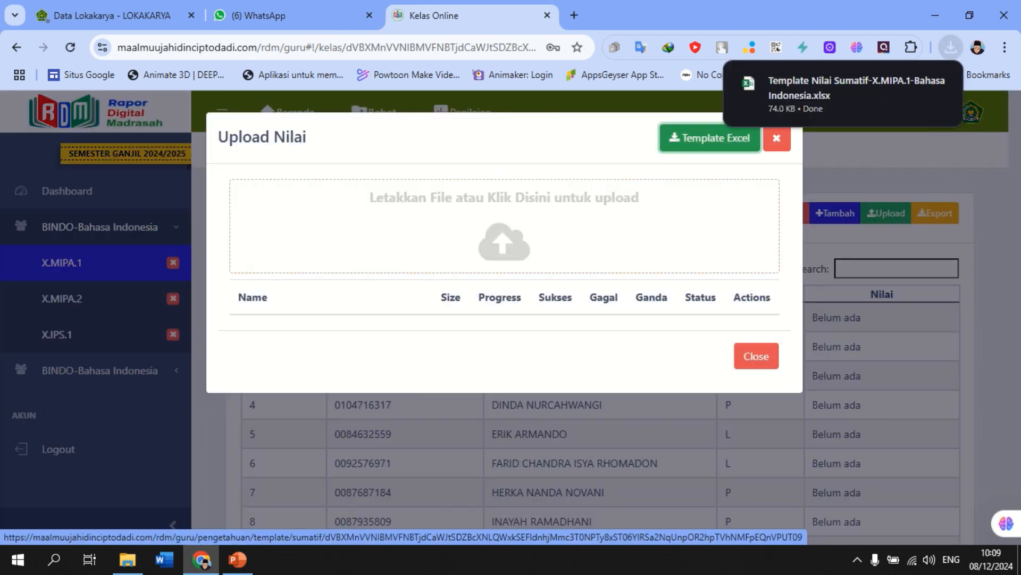
pyautogui.click(830, 95)
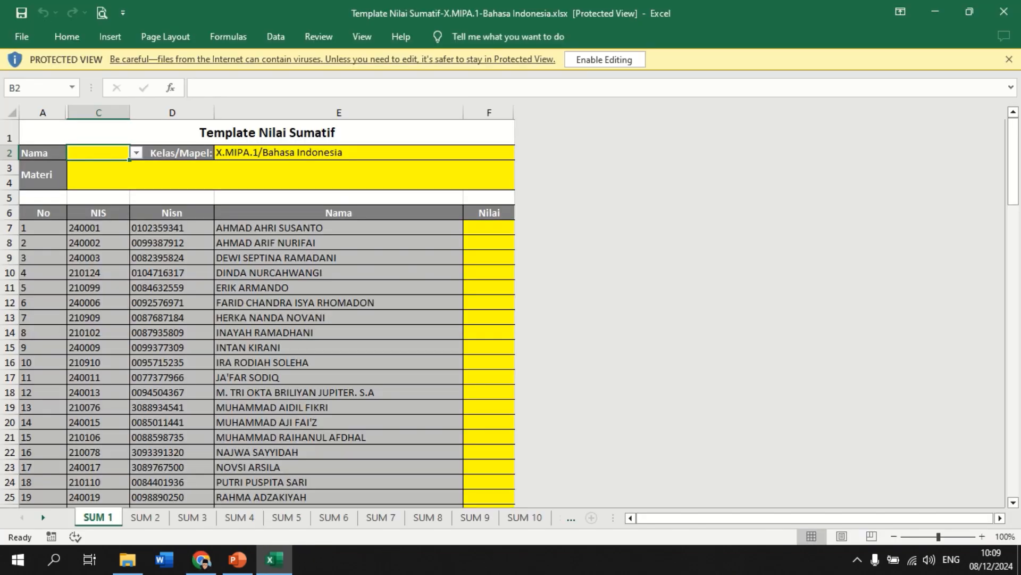
pyautogui.click(605, 60)
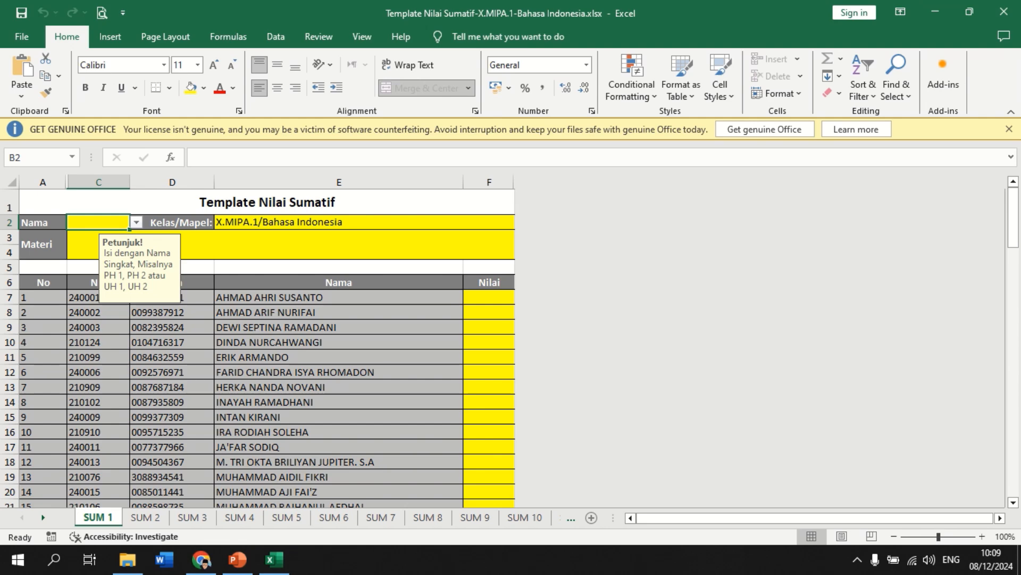
# Step: On the SUM 1 sheet, choose SUM 1 as the Nama value in cell B2
pyautogui.click(145, 518)
pyautogui.click(98, 517)
pyautogui.click(146, 517)
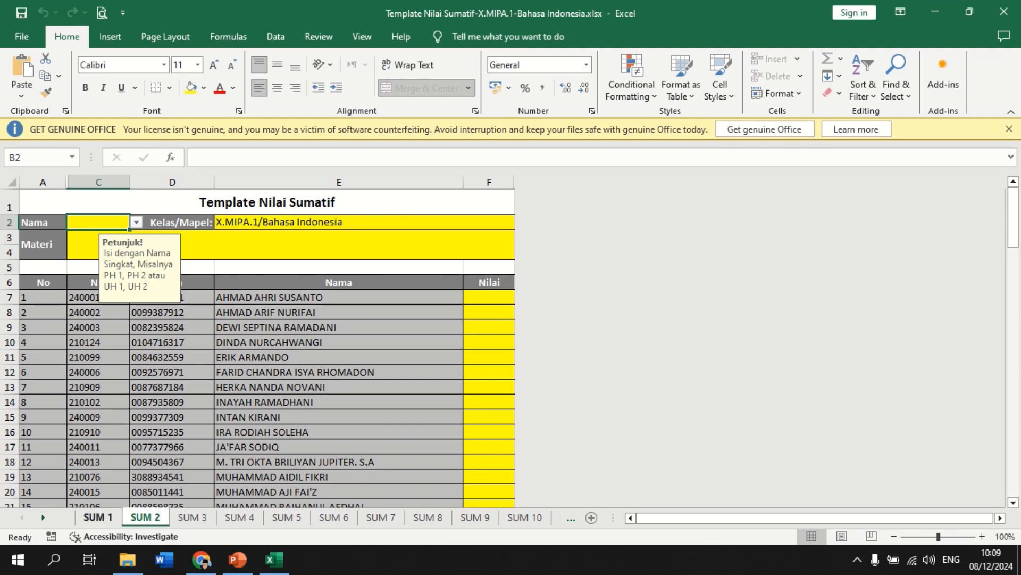
pyautogui.click(98, 517)
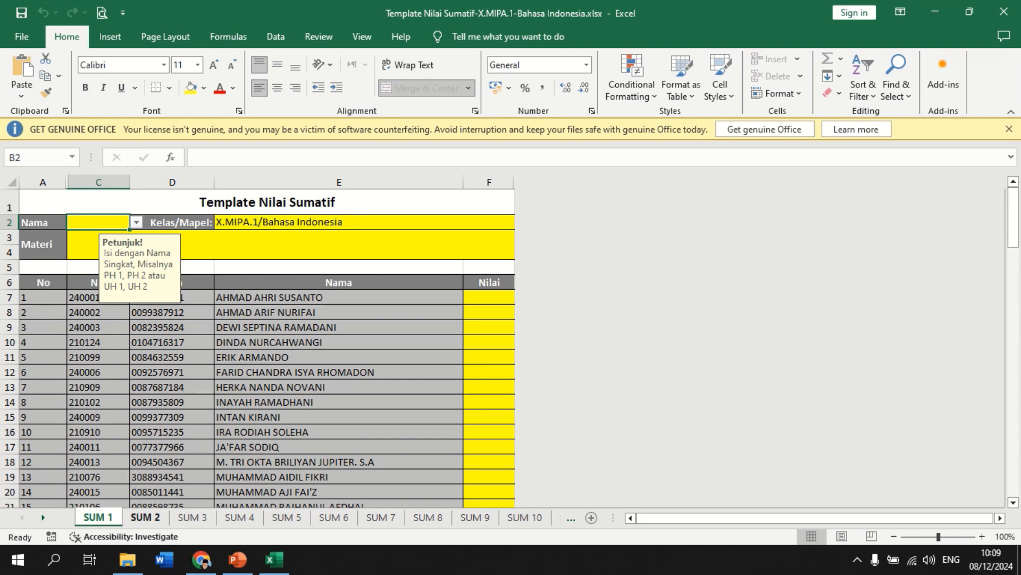
pyautogui.click(145, 517)
pyautogui.click(98, 517)
pyautogui.hotkey('alt', 'Down')
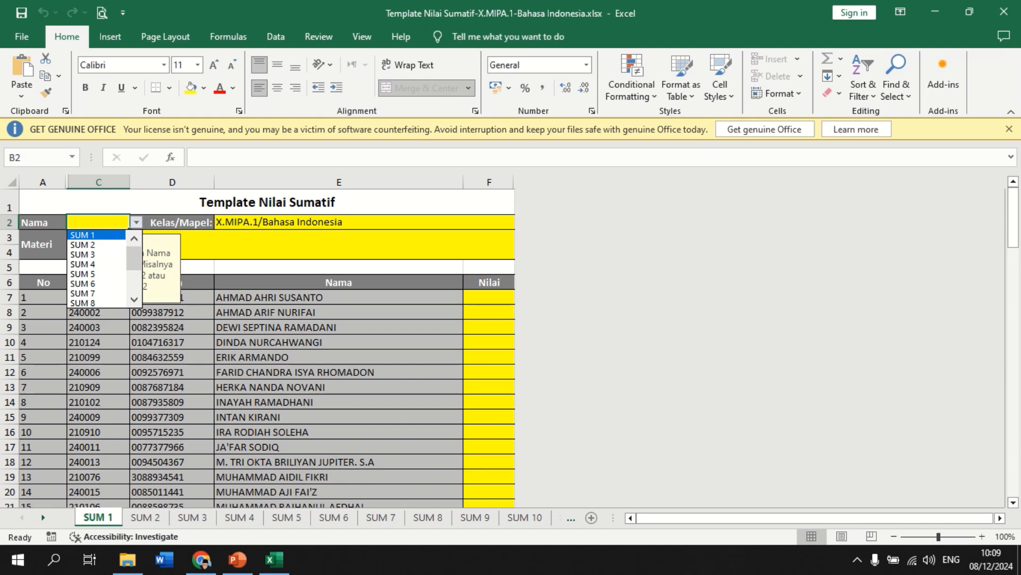
pyautogui.press('Return')
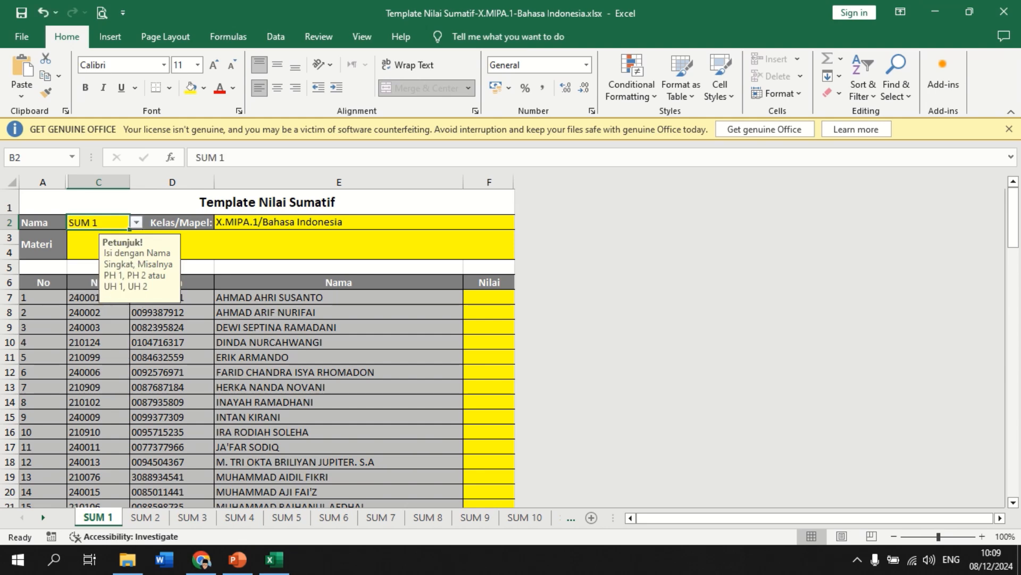
# Step: Enter "Memamahami konsep laporan teks hasil observasi" as the Materi on the SUM 1 sheet
pyautogui.click(291, 245)
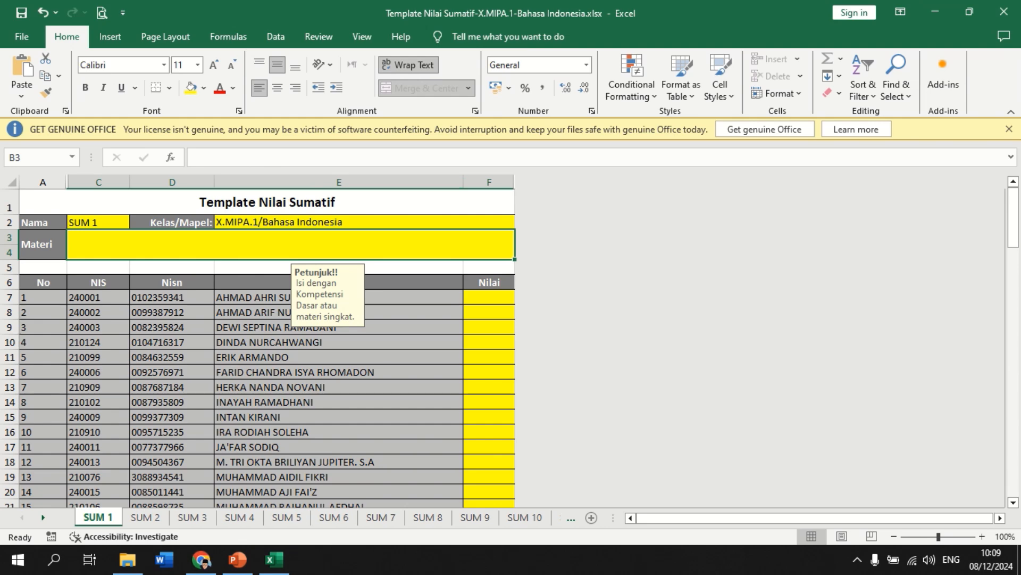
pyautogui.doubleClick(290, 245)
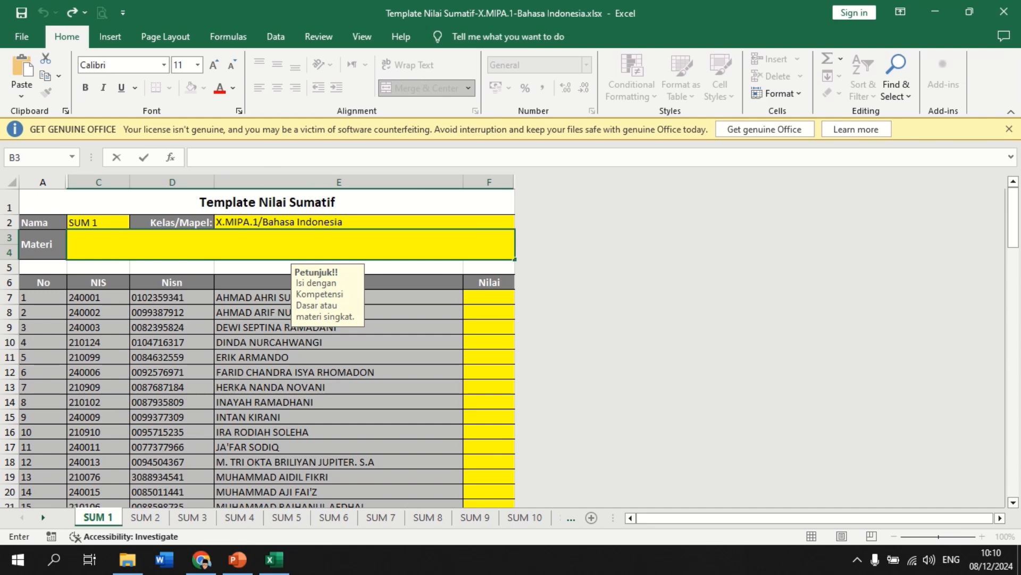
pyautogui.write('Memama')
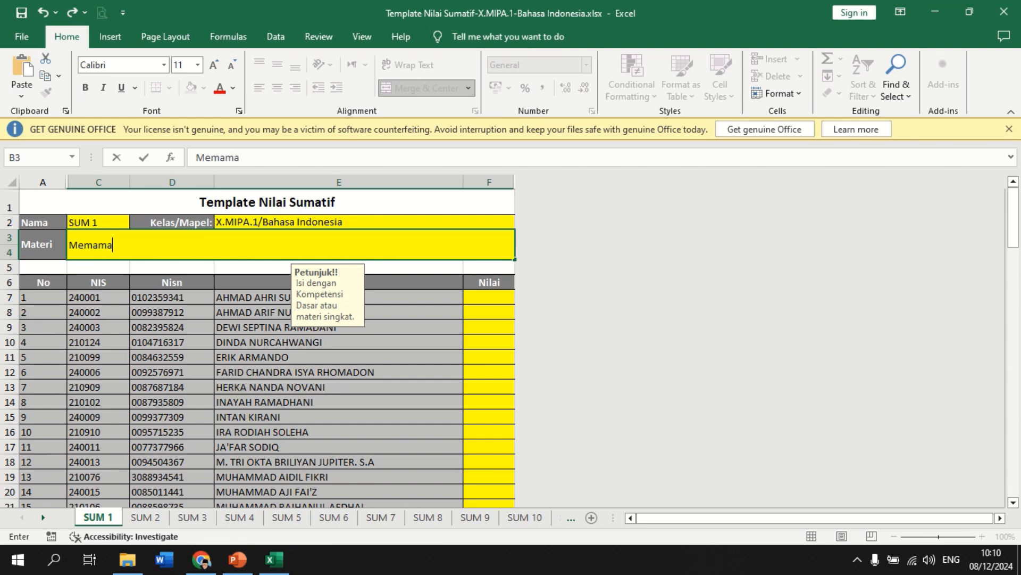
pyautogui.write('hami konse')
pyautogui.write('p')
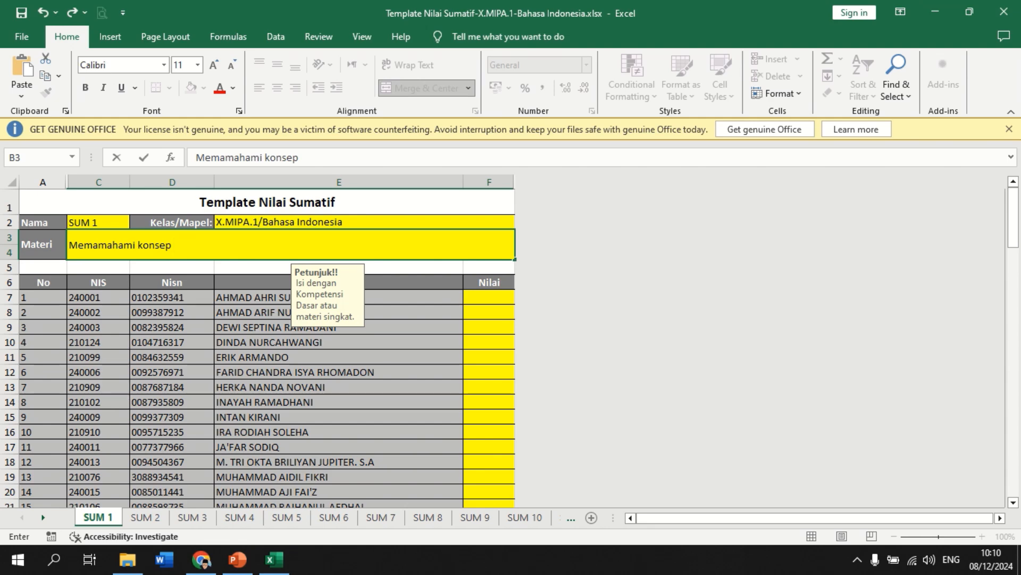
pyautogui.write('laporan tek')
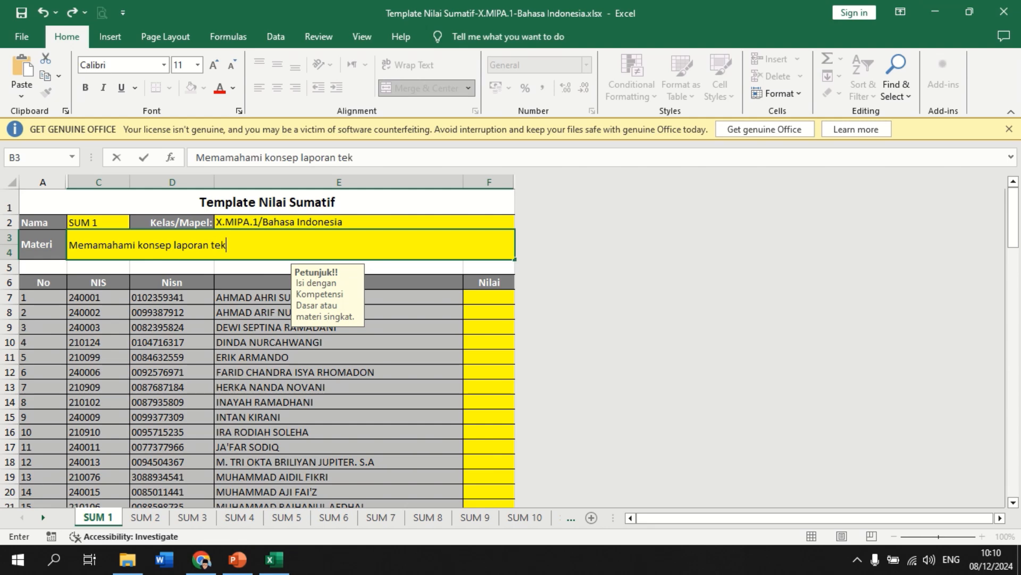
pyautogui.write('s hasil observasi')
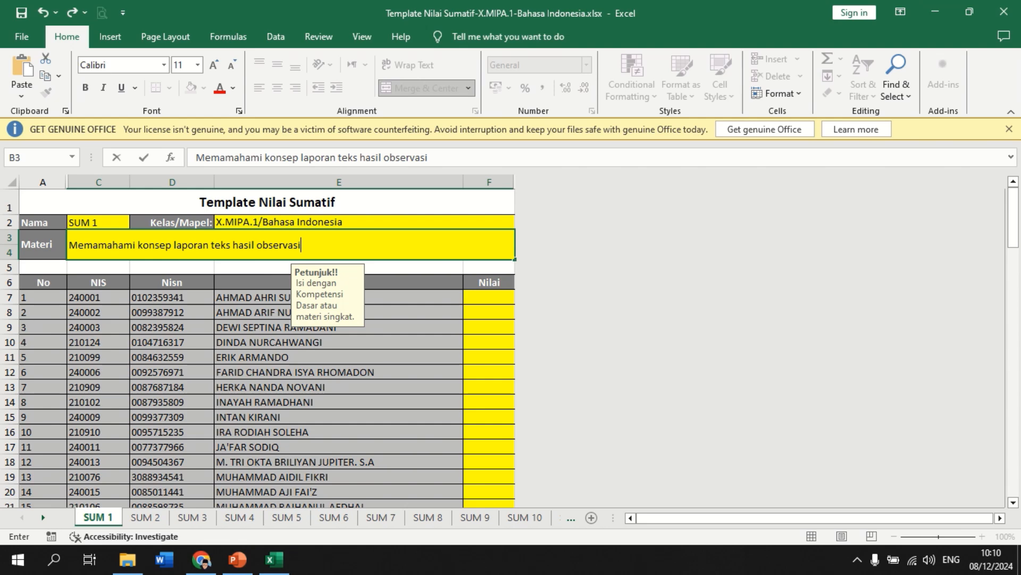
pyautogui.hotkey('ctrl', 'Return')
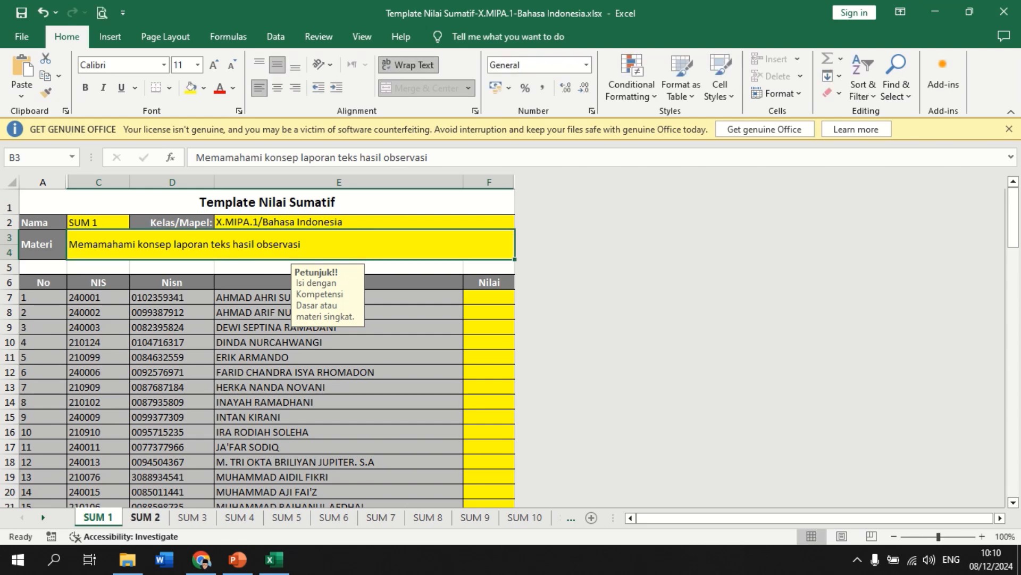
# Step: On the SUM 2 sheet, choose SUM 2 as the Nama value in cell B2
pyautogui.click(145, 517)
pyautogui.click(136, 222)
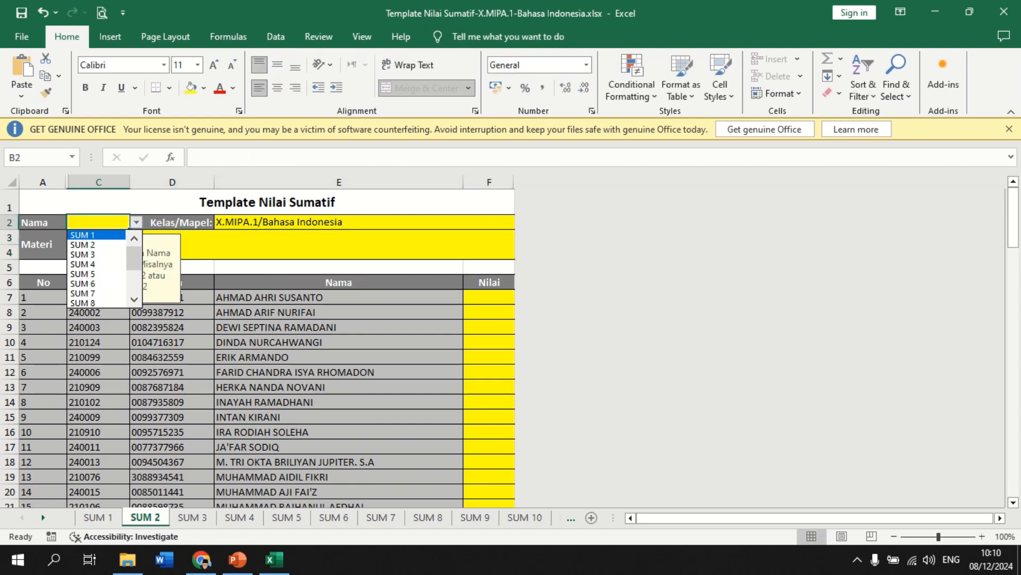
pyautogui.click(85, 244)
# Step: Enter "Memahami struktur teks laporan hasil observasi" as the Materi on the SUM 2 sheet
pyautogui.click(213, 244)
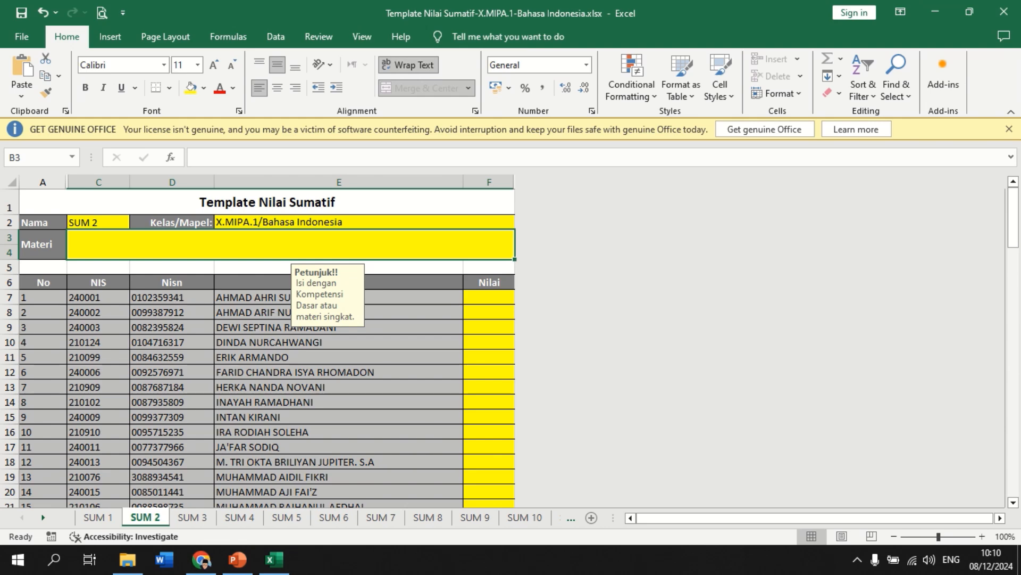
pyautogui.doubleClick(213, 245)
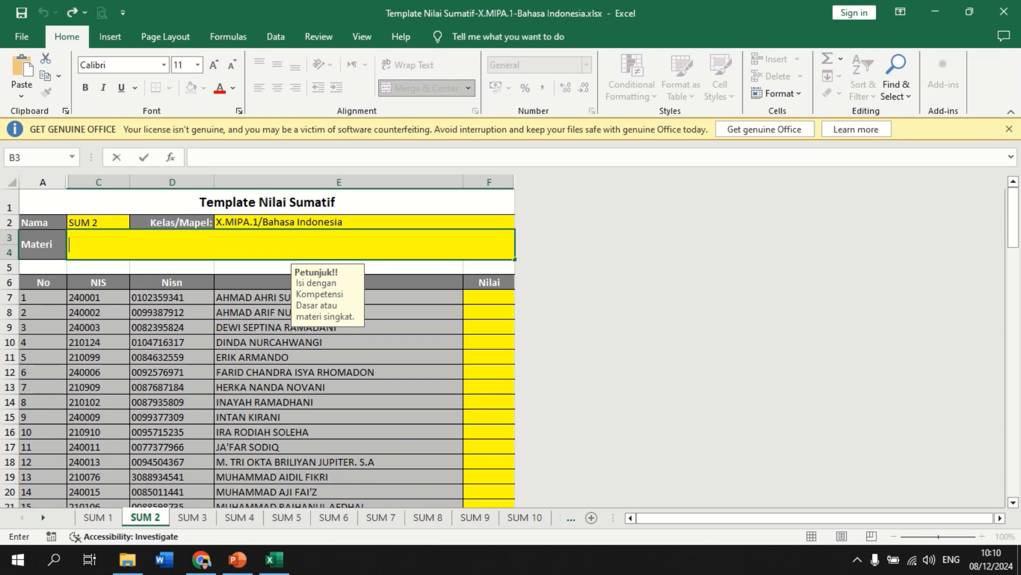
pyautogui.write('Memahami struktur')
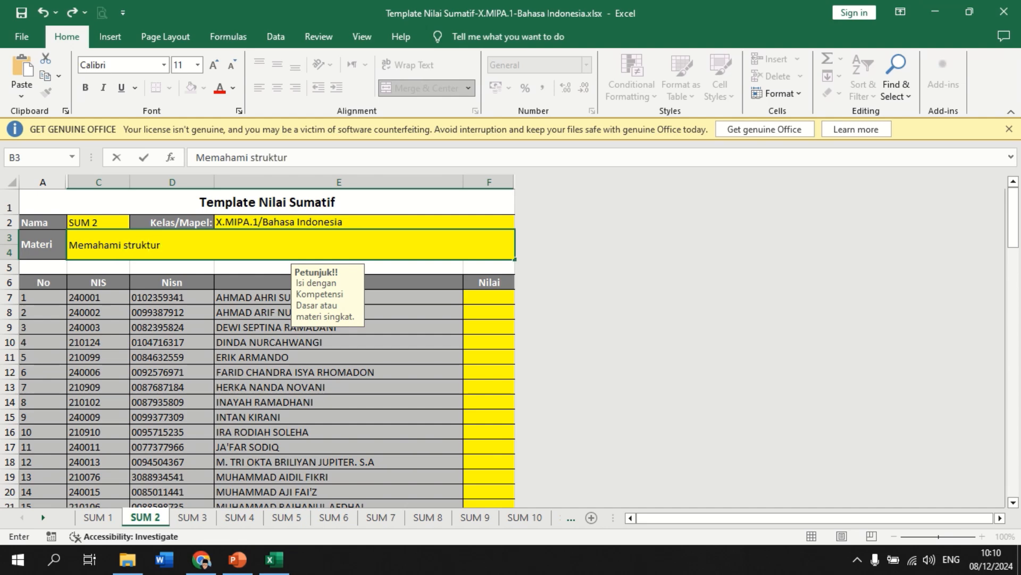
pyautogui.write(' teks laporan hasil')
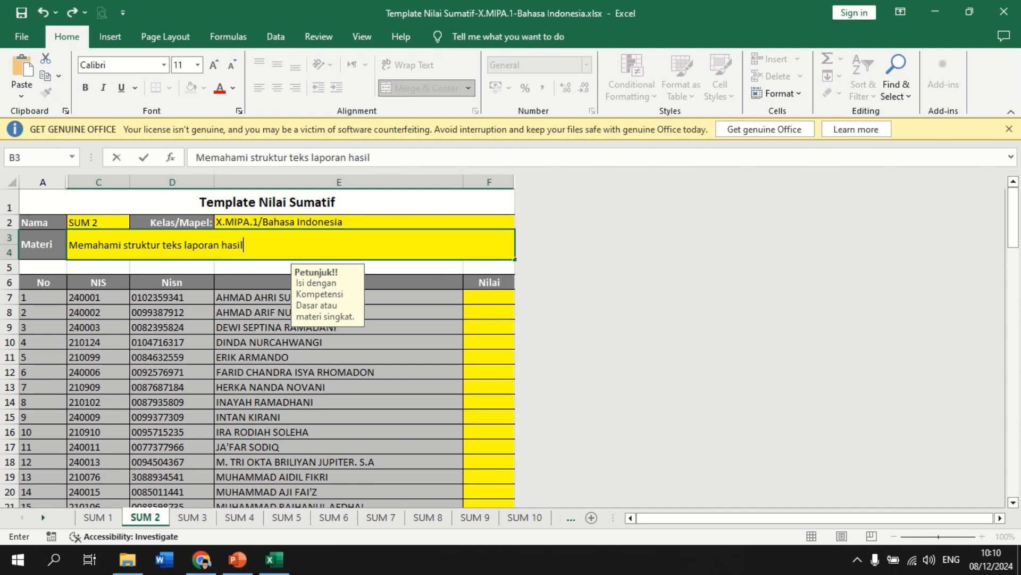
pyautogui.write(' observasi')
pyautogui.hotkey('ctrl', 'Return')
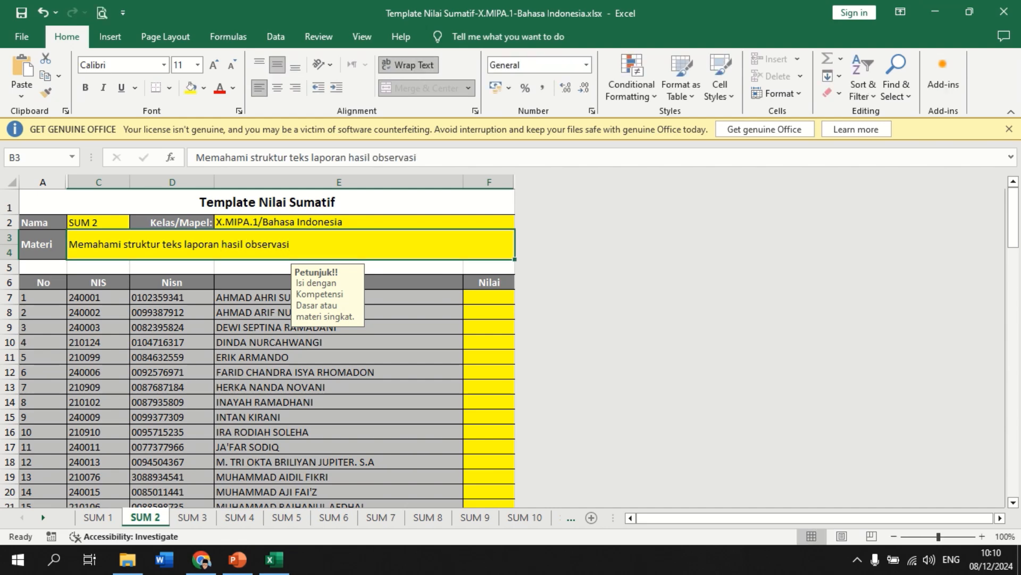
# Step: On the SUM 1 sheet, enter a Nilai of 80 in F7 and fill it down for all listed students
pyautogui.hotkey('ctrl', 'pageup')
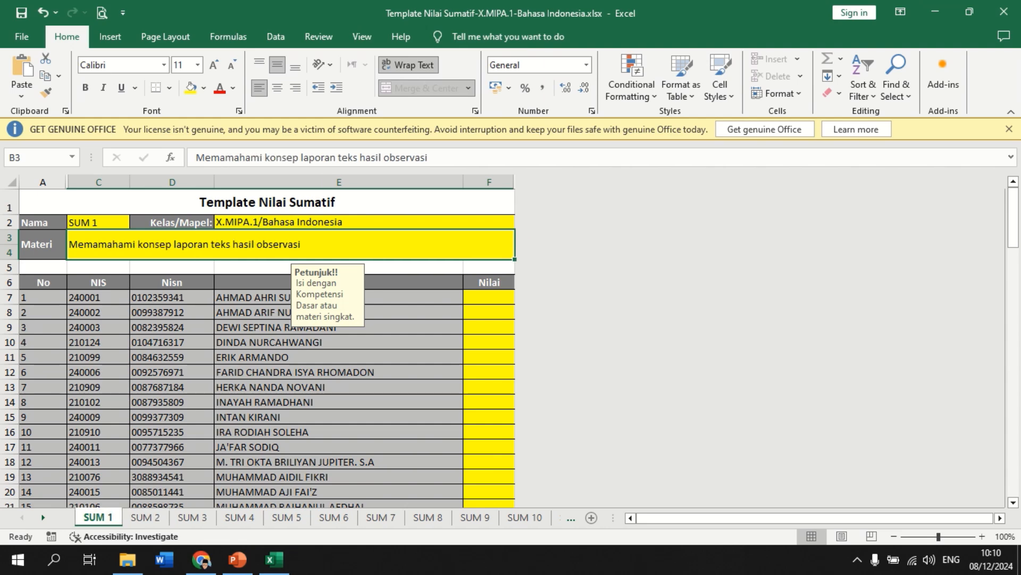
pyautogui.click(489, 297)
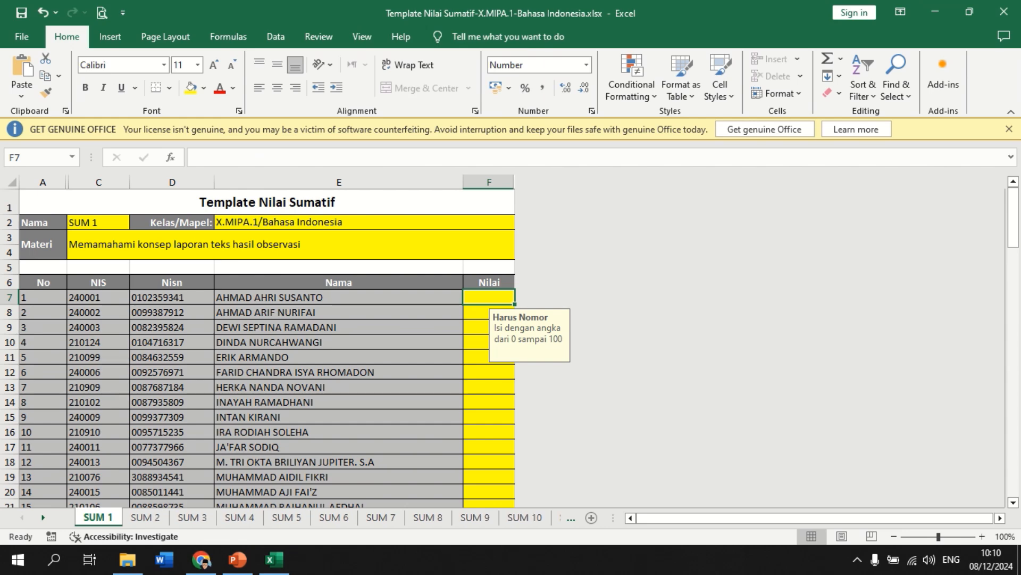
pyautogui.click(571, 518)
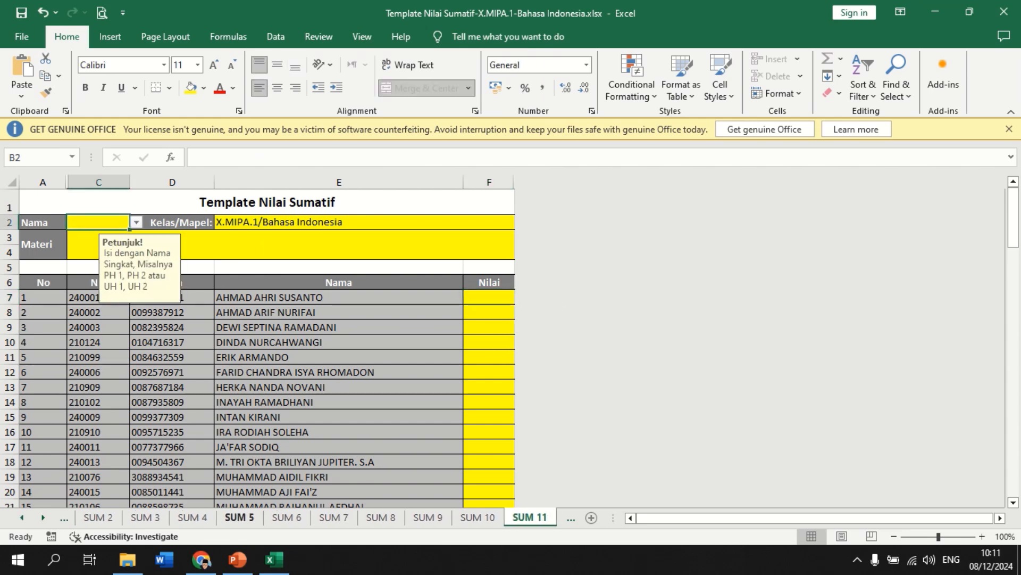
pyautogui.click(97, 518)
pyautogui.hotkey('ctrl', 'pageup')
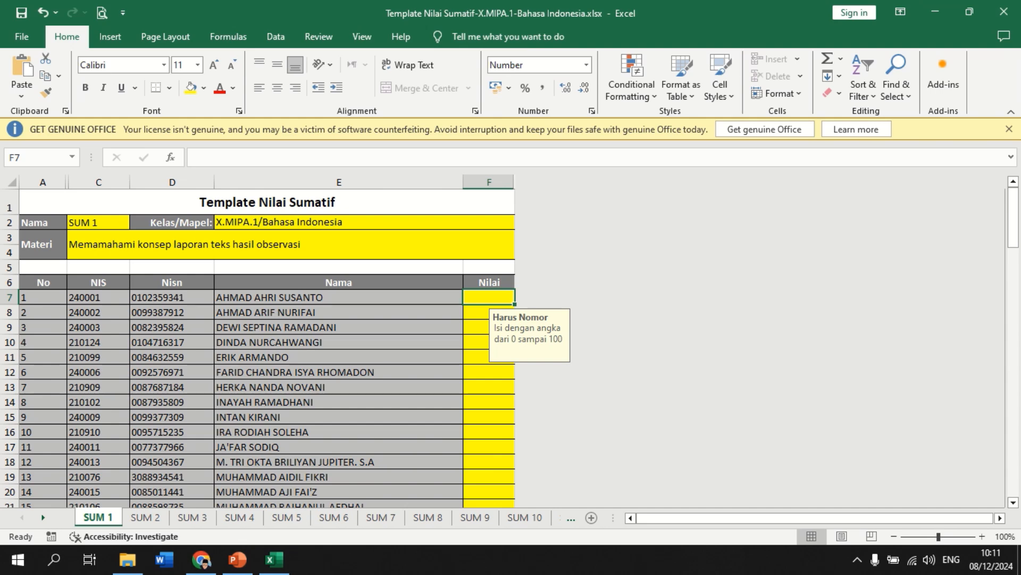
pyautogui.write('80')
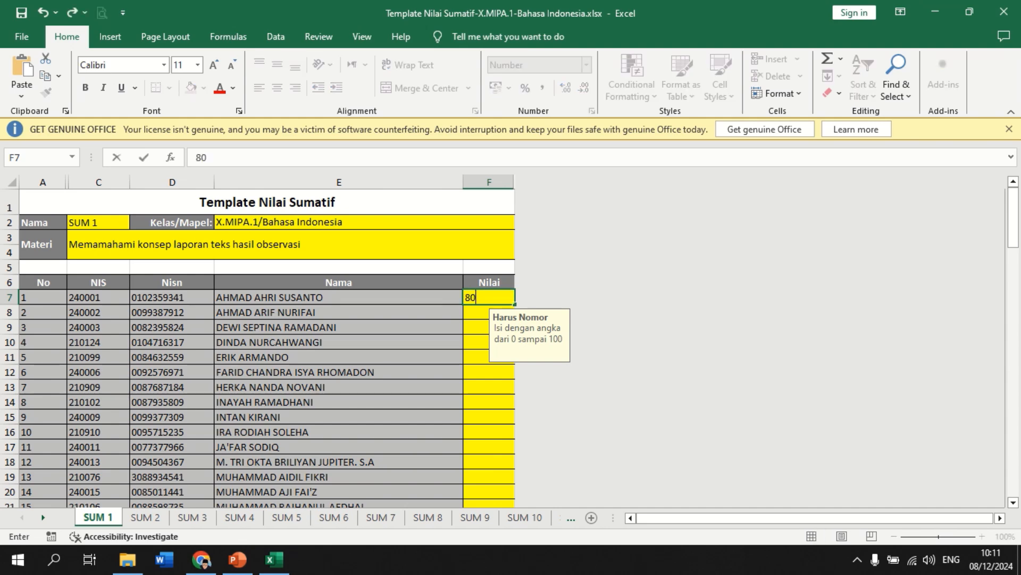
pyautogui.doubleClick(515, 304)
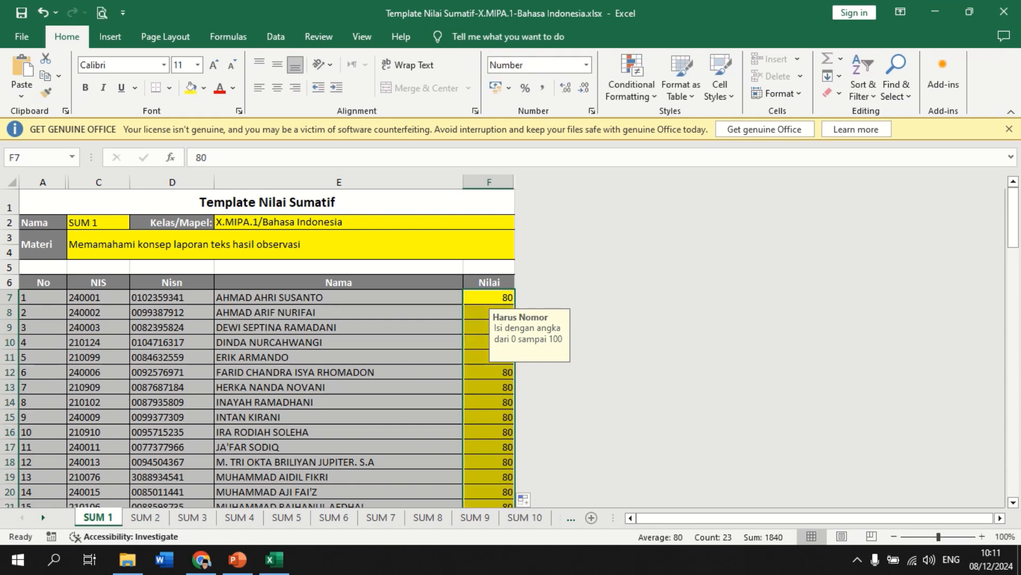
pyautogui.scroll(-5, 266, 346)
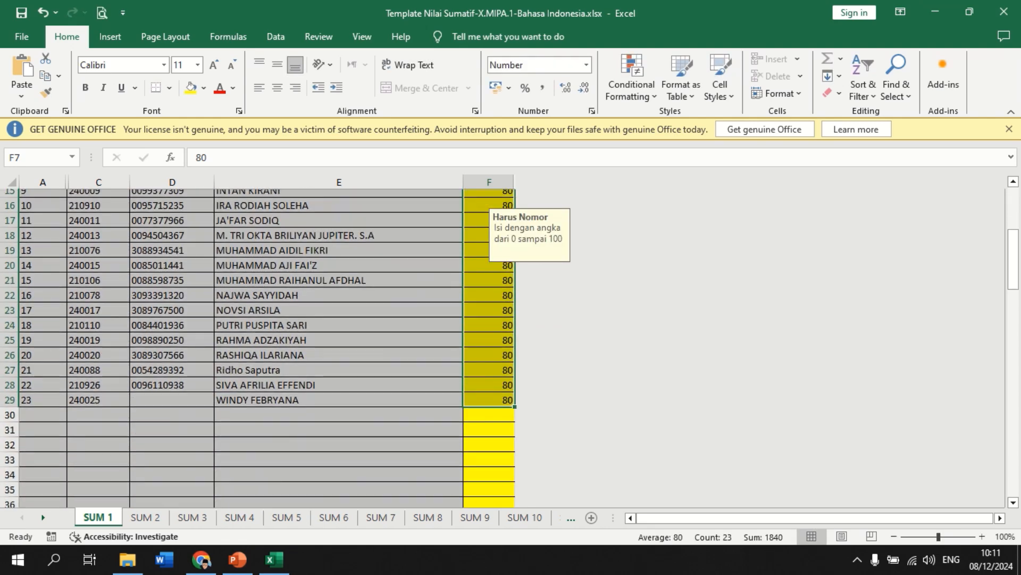
# Step: On the SUM 2 sheet, enter a Nilai of 90 for every listed student, starting from F7
pyautogui.hotkey('ctrl', 'c')
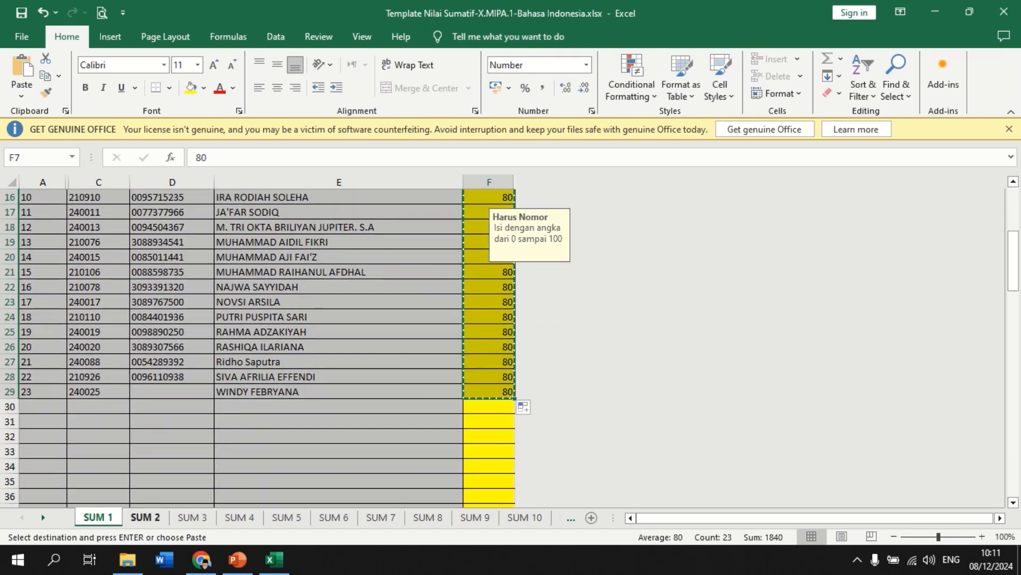
pyautogui.click(144, 517)
pyautogui.click(489, 298)
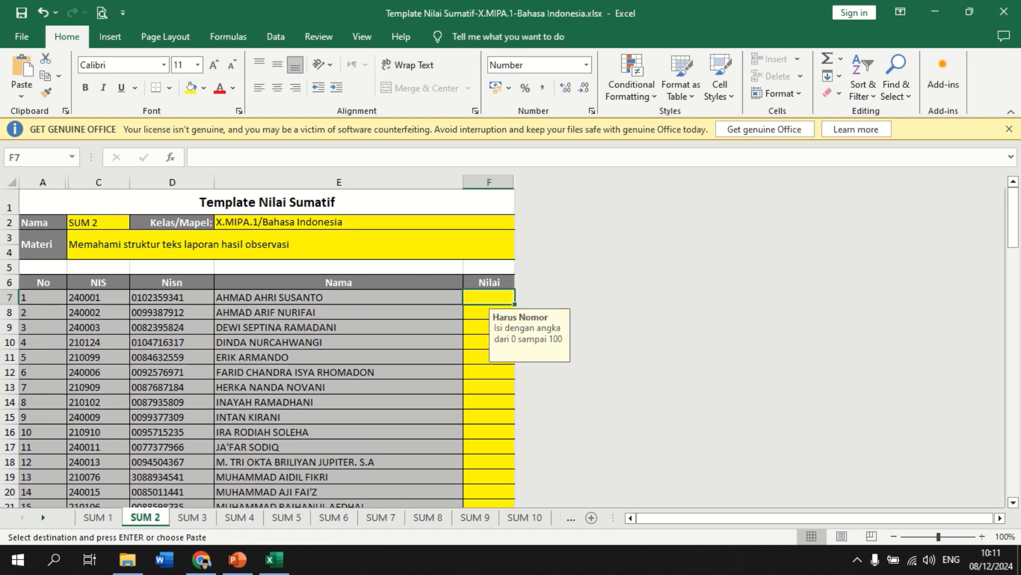
pyautogui.write('90')
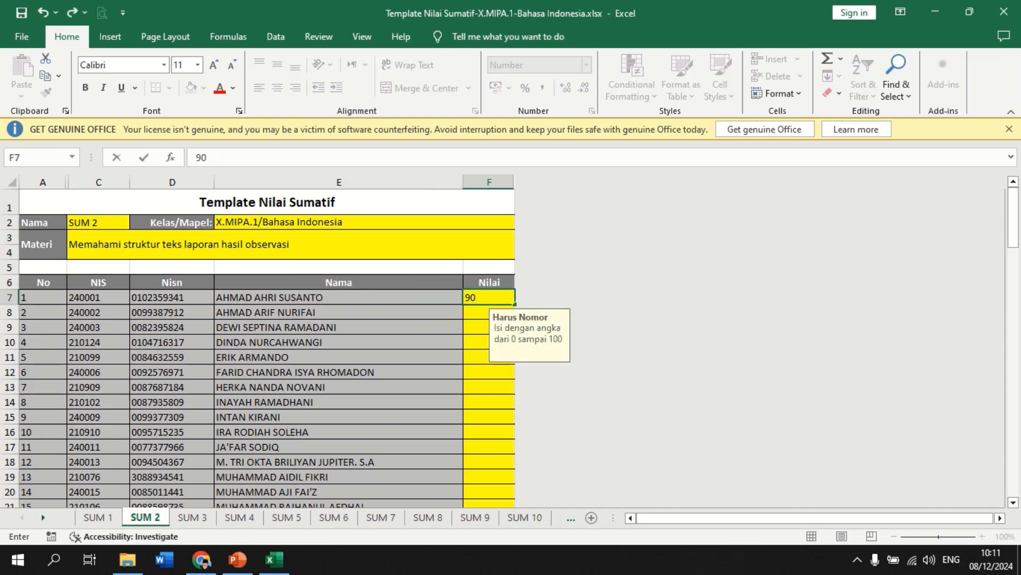
pyautogui.hotkey('ctrl', 'Return')
pyautogui.hotkey('ctrl', 'v')
pyautogui.scroll(-3, 266, 346)
pyautogui.scroll(3, 266, 346)
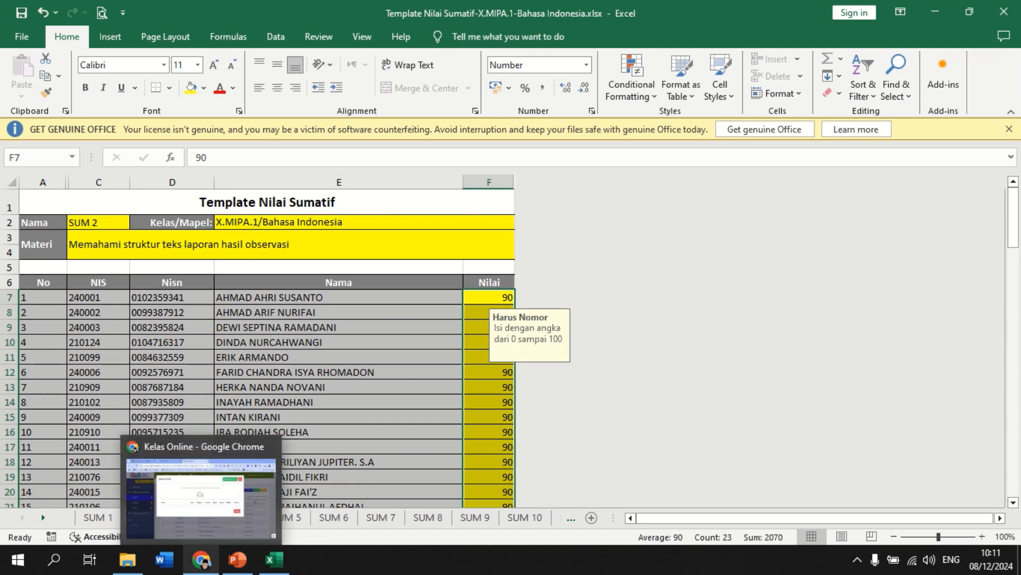
# Step: Switch to Chrome and upload "Template Nilai Sumatif-X.MIPA.1-Bahasa Indonesia.xlsx" from Downloads as the class's Sumatif grades, closing the upload dialog
pyautogui.click(202, 560)
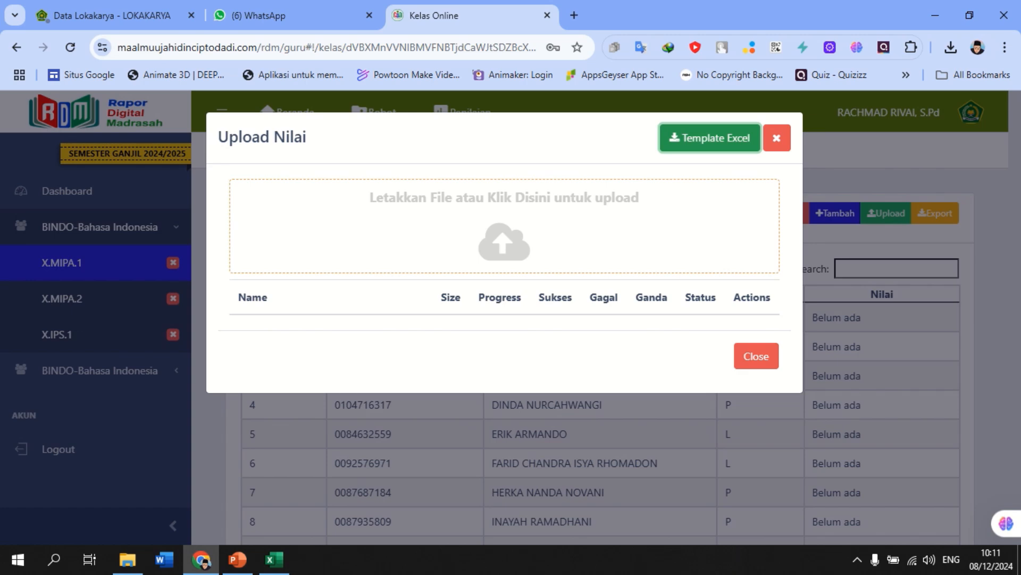
pyautogui.click(372, 213)
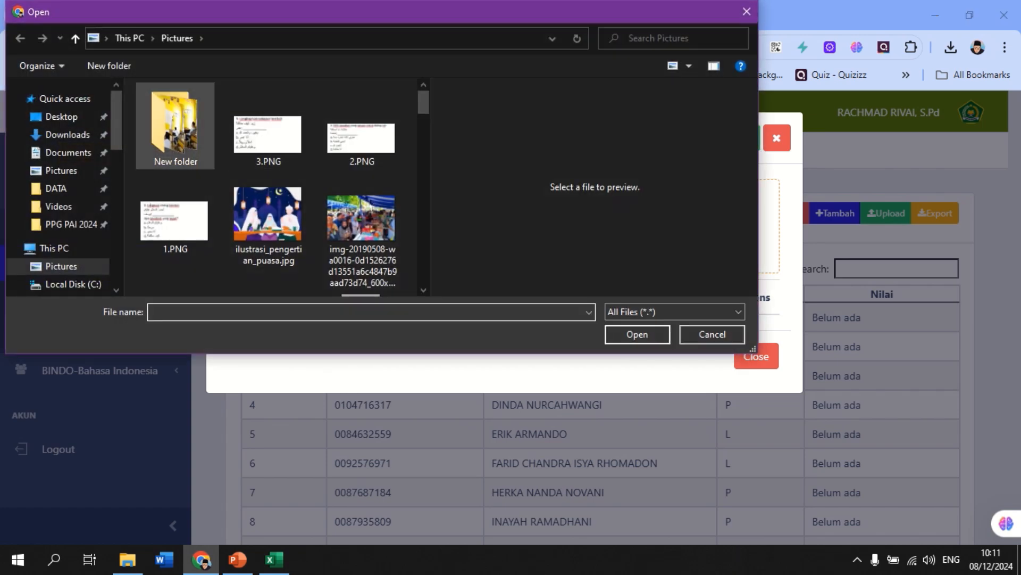
pyautogui.click(67, 135)
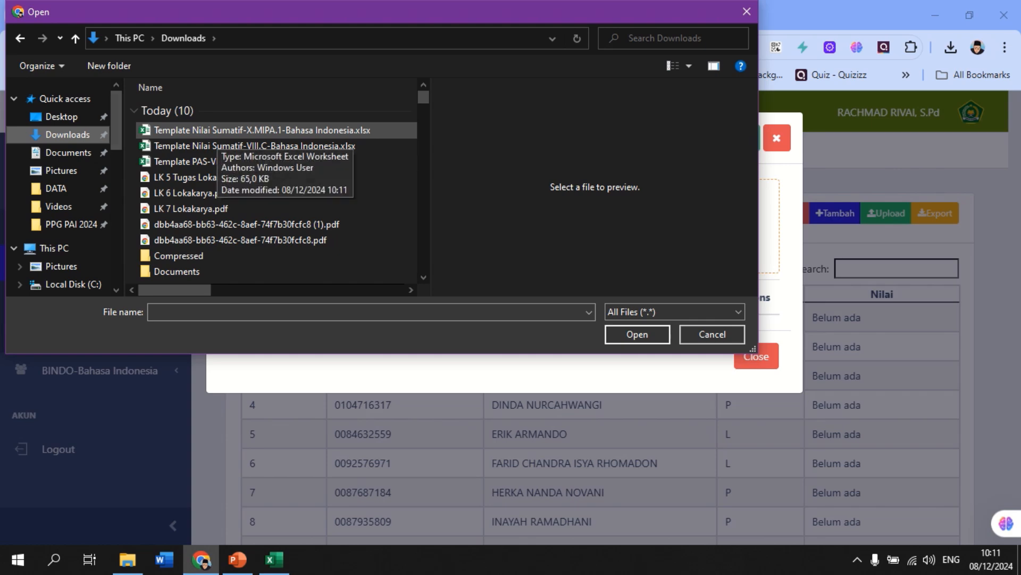
pyautogui.click(223, 131)
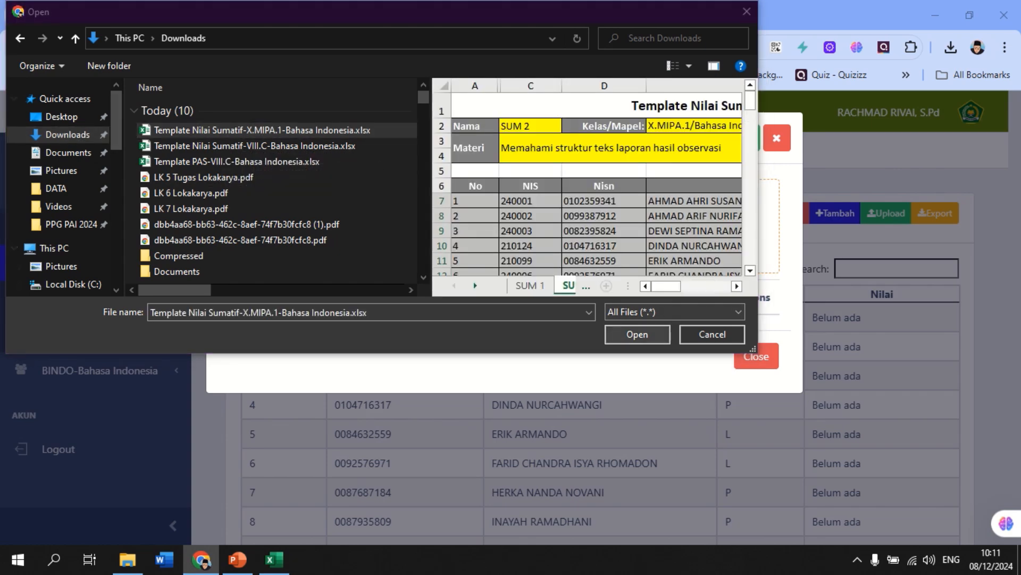
pyautogui.click(647, 335)
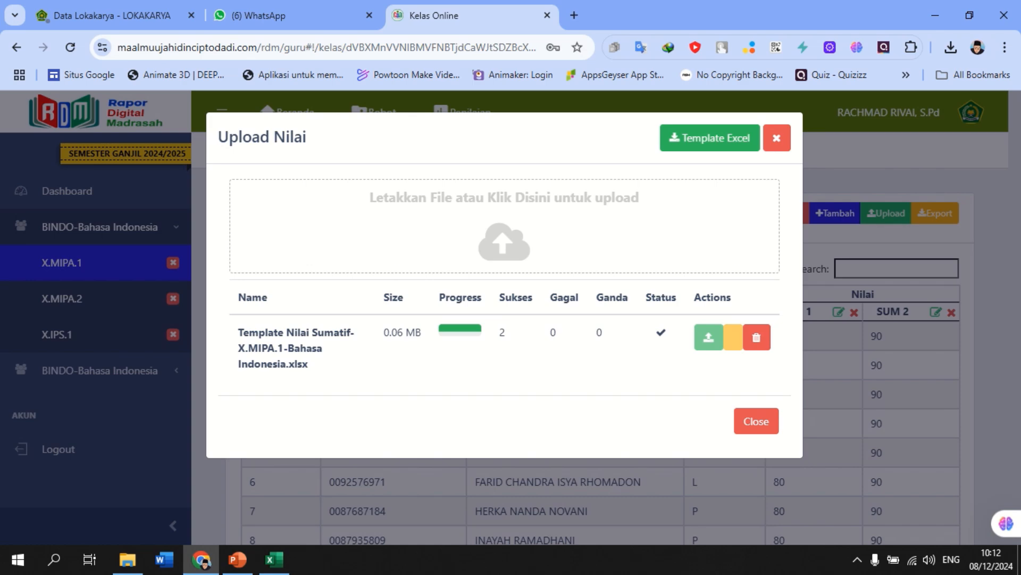
pyautogui.click(756, 421)
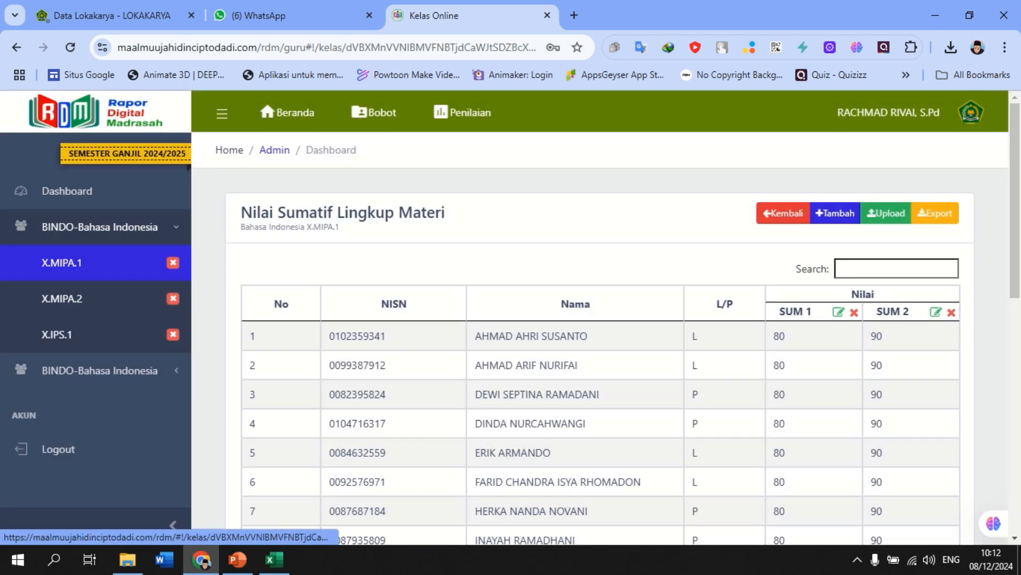
# Step: Return to the X.MIPA.1 Penilaian overview and check the students' Rerata Sumatif, Nilai Rapor and Capaian Kompetensi
pyautogui.click(783, 213)
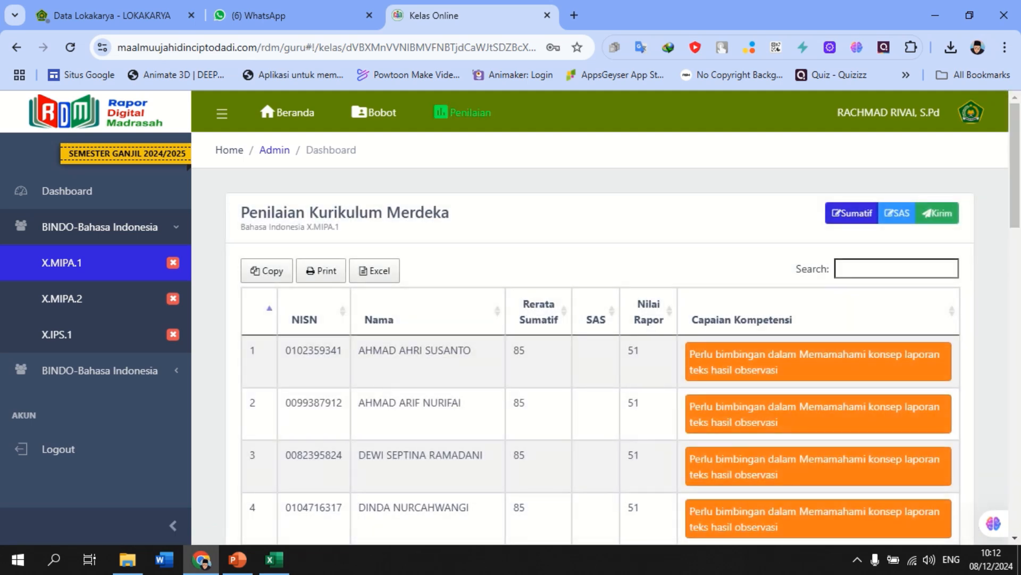
pyautogui.scroll(-2, 600, 351)
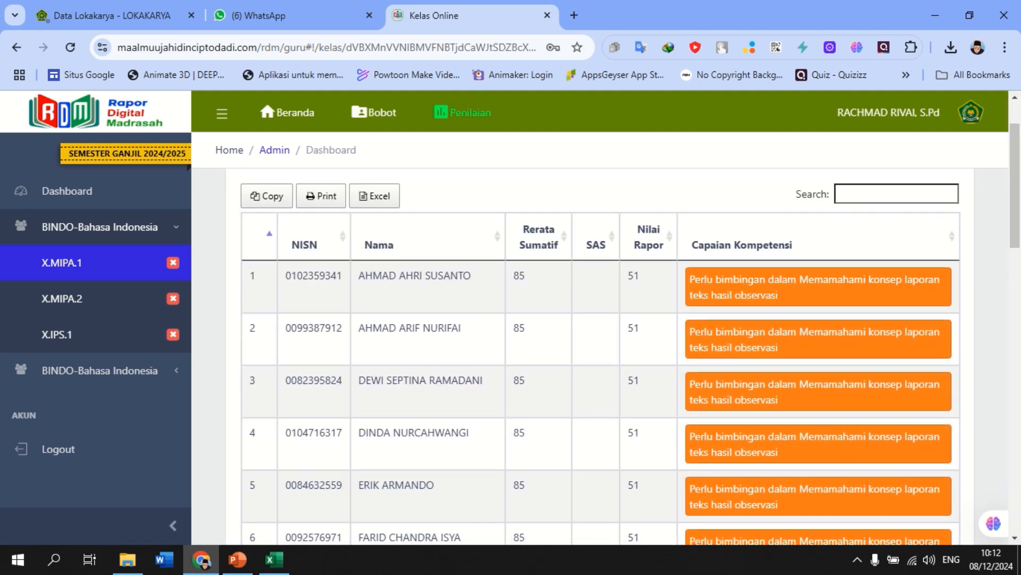
pyautogui.scroll(2, 600, 319)
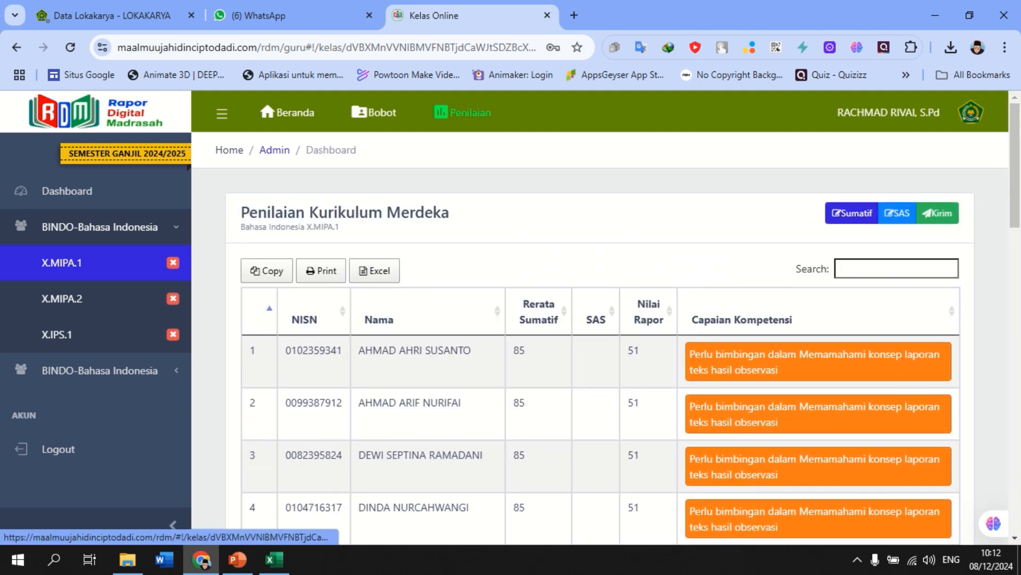
# Step: Download the Excel template for uploading class X.MIPA.1's SAS grades and open it in Excel with editing enabled
pyautogui.click(897, 213)
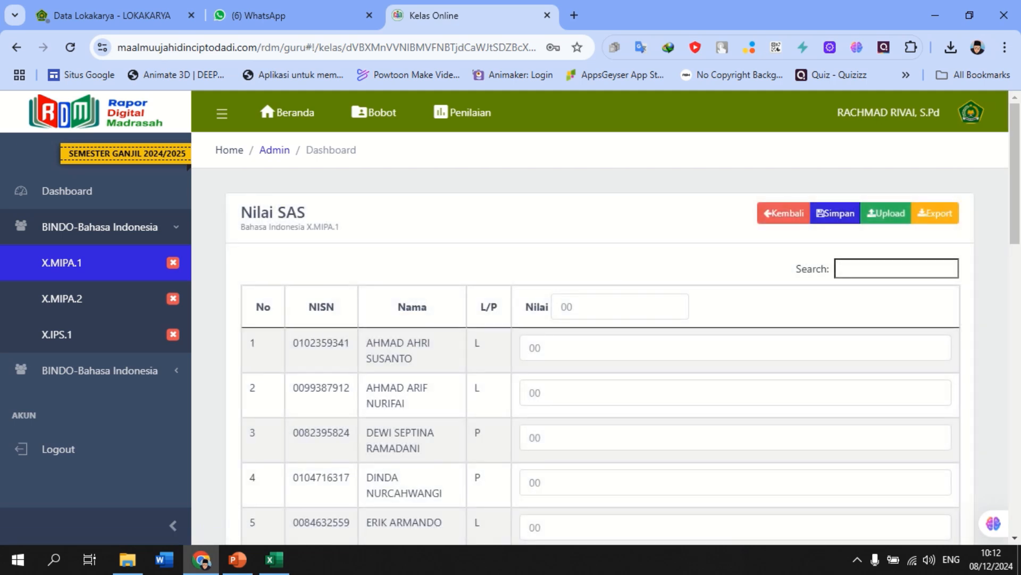
pyautogui.click(886, 213)
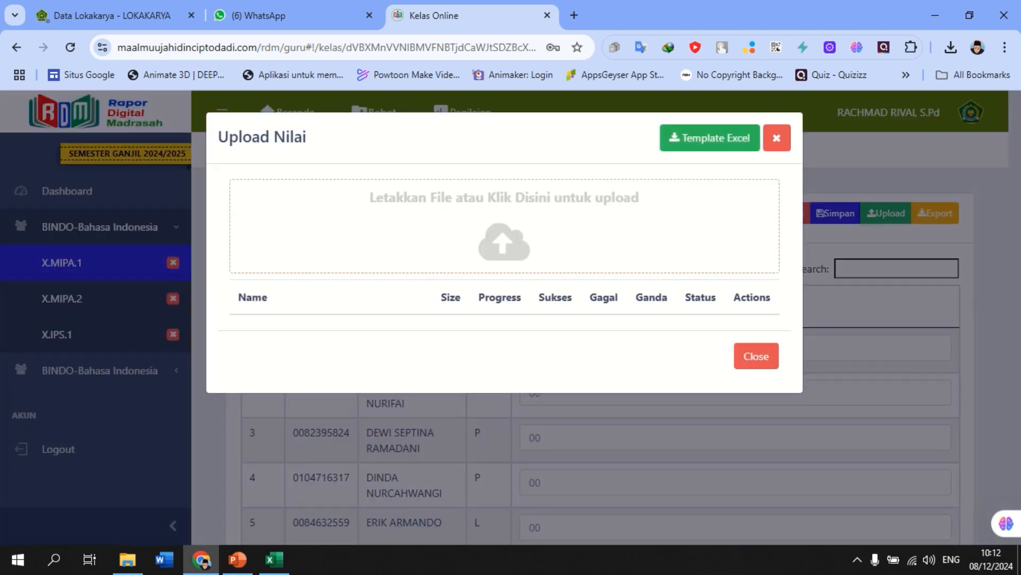
pyautogui.click(710, 138)
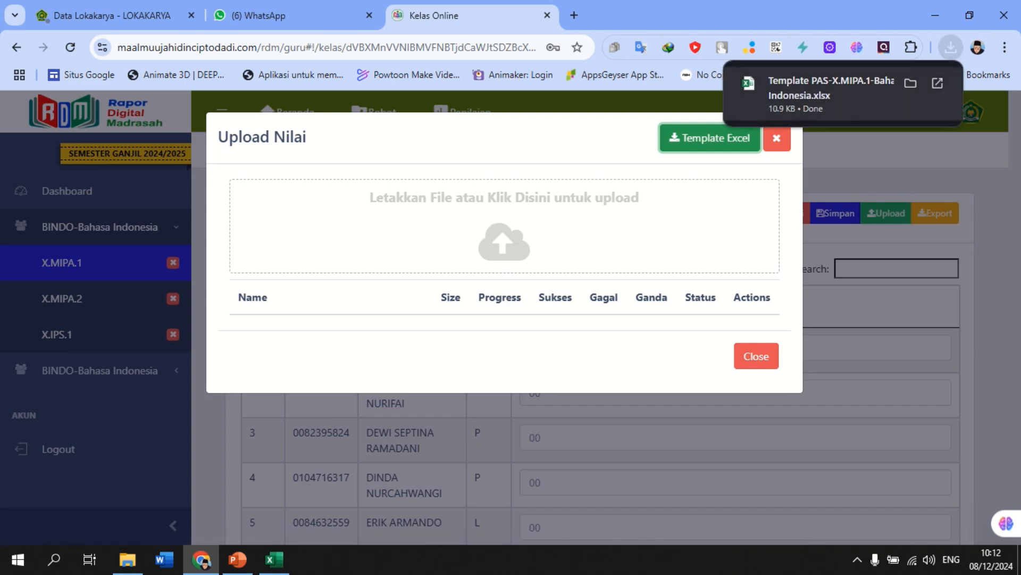
pyautogui.hotkey('alt', 'Tab')
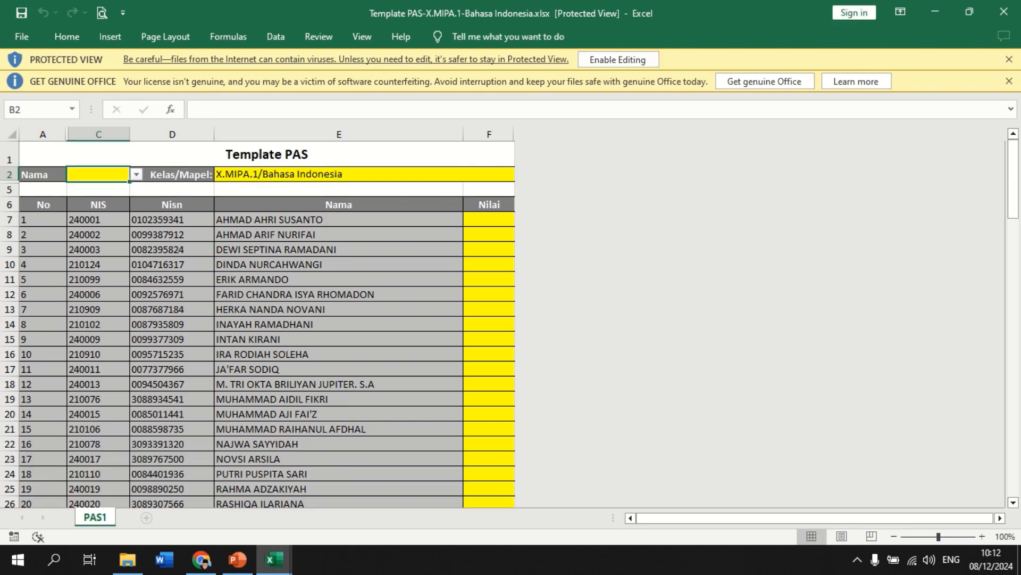
pyautogui.click(618, 60)
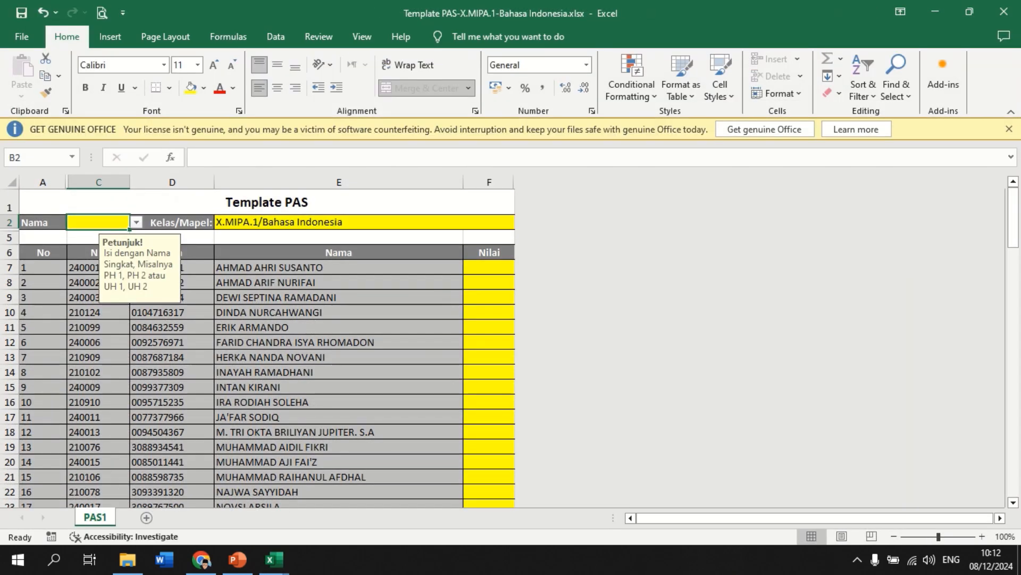
# Step: In the PAS template, choose PAS1 as the Nama and fill a Nilai of 90 from F7 down for all students
pyautogui.click(136, 223)
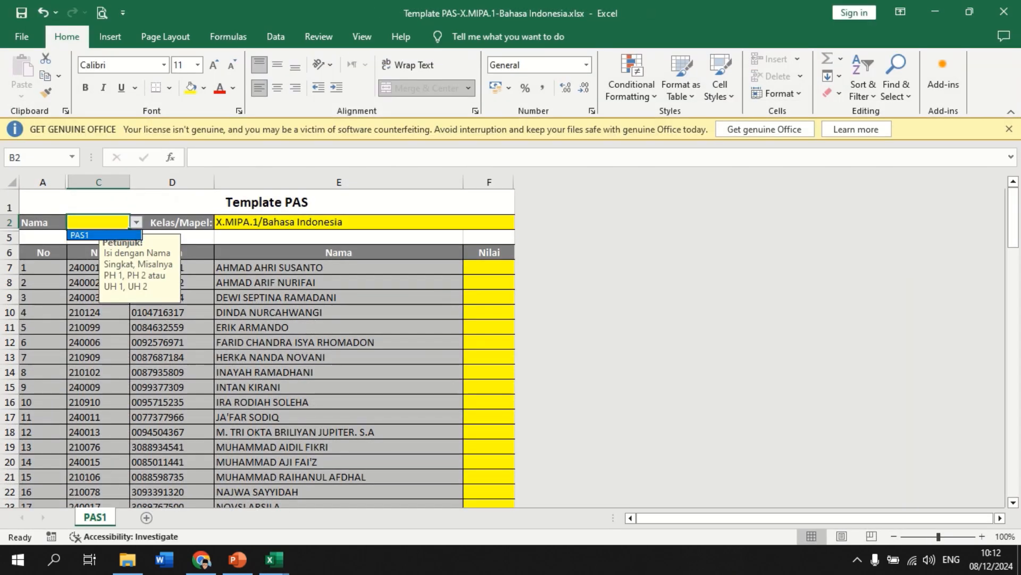
pyautogui.click(104, 235)
pyautogui.click(489, 267)
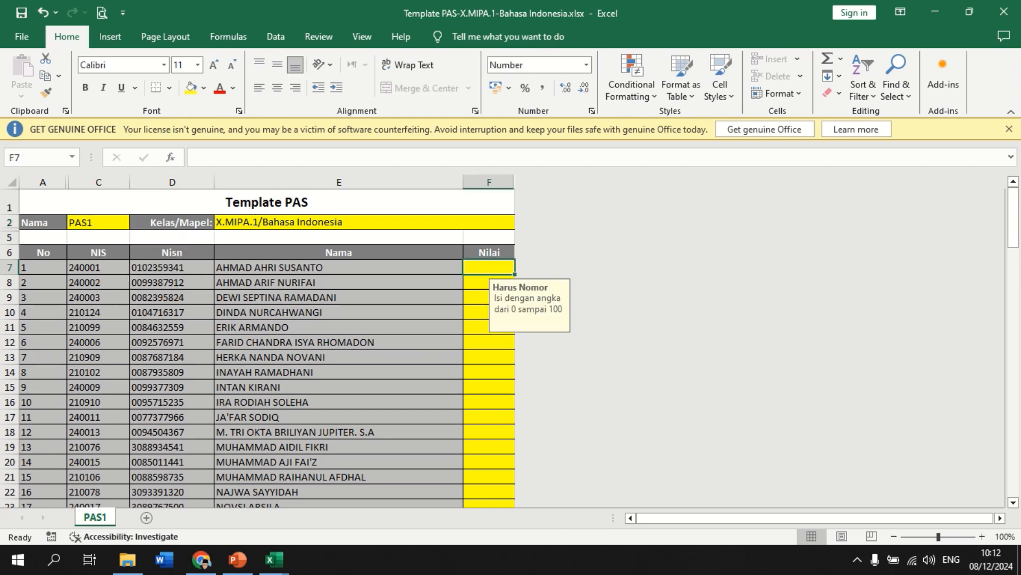
pyautogui.write('90')
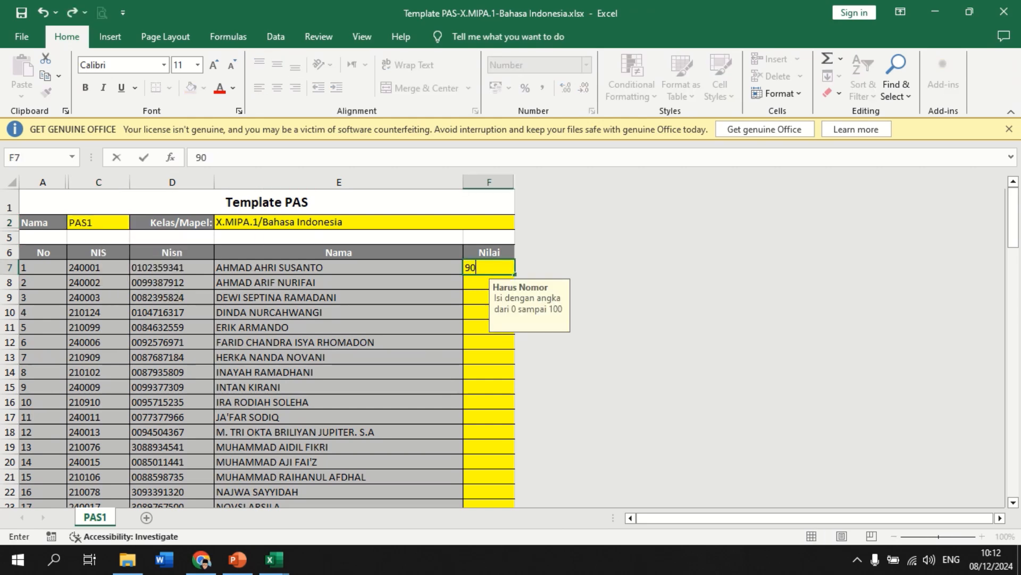
pyautogui.doubleClick(514, 274)
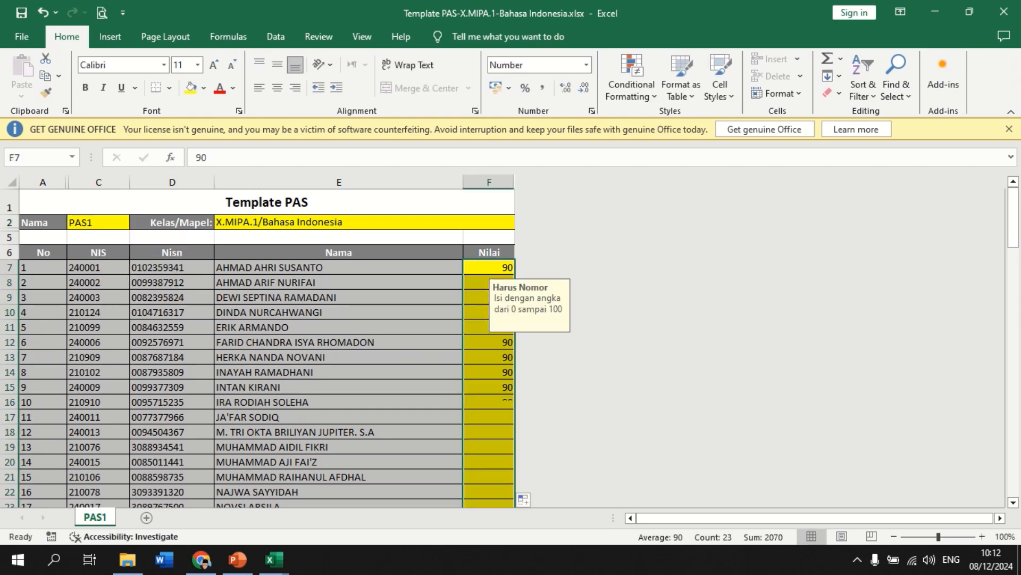
# Step: Save the PAS workbook, then in Chrome upload "Template PAS-X.MIPA.1-Bahasa Indonesia.xlsx" from Downloads as the class's SAS grades and save them
pyautogui.click(22, 13)
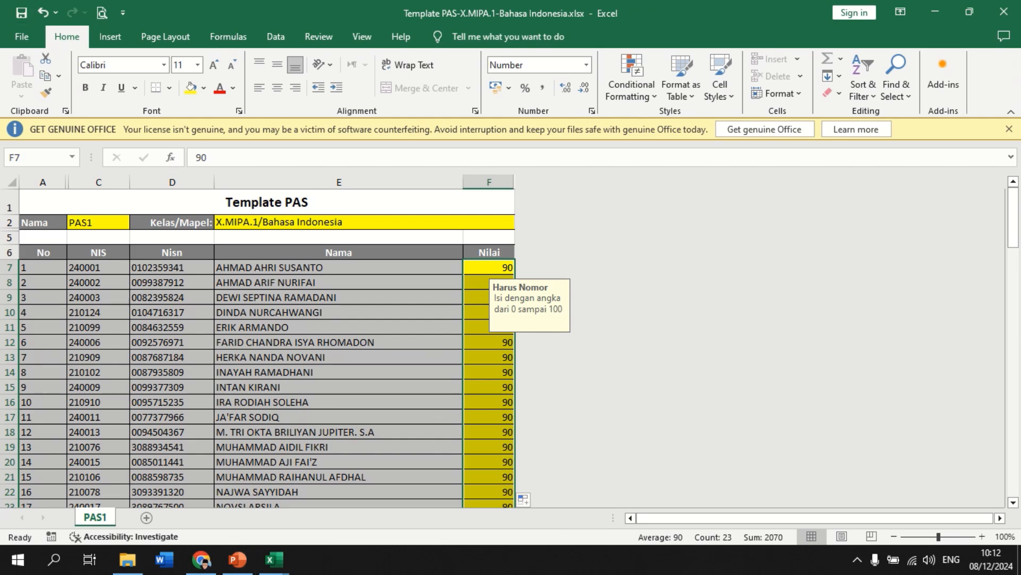
pyautogui.click(489, 357)
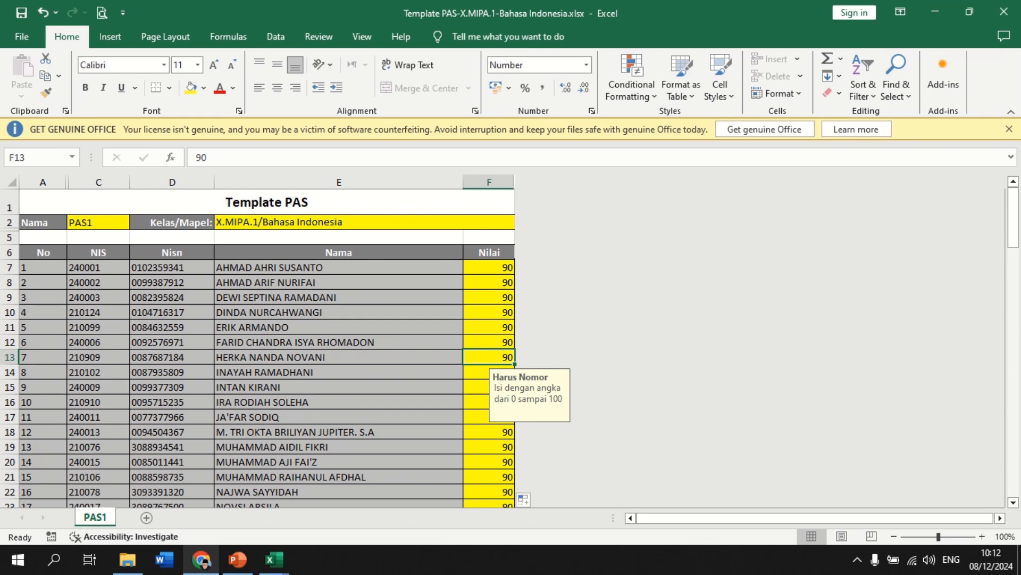
pyautogui.click(202, 560)
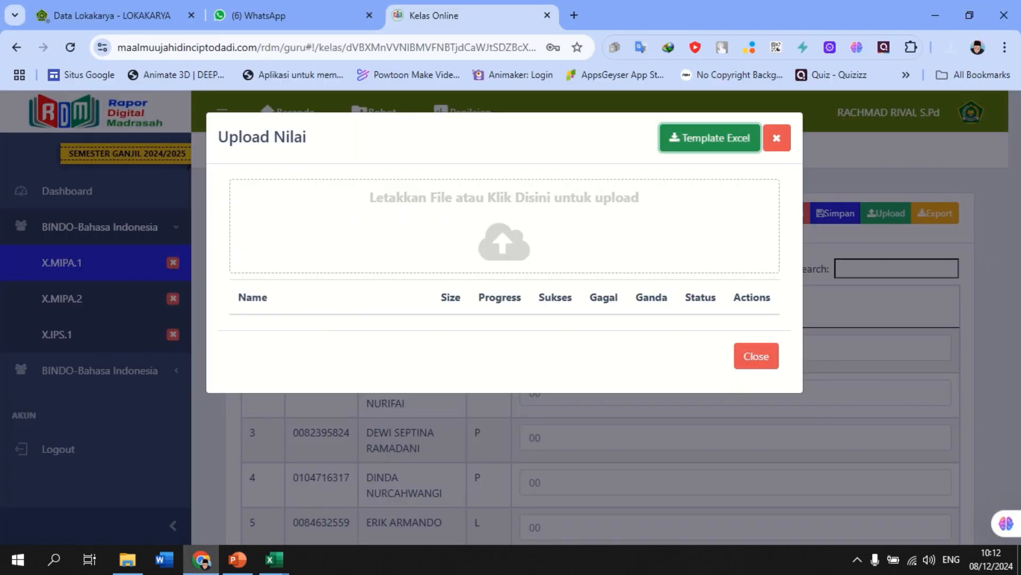
pyautogui.click(504, 234)
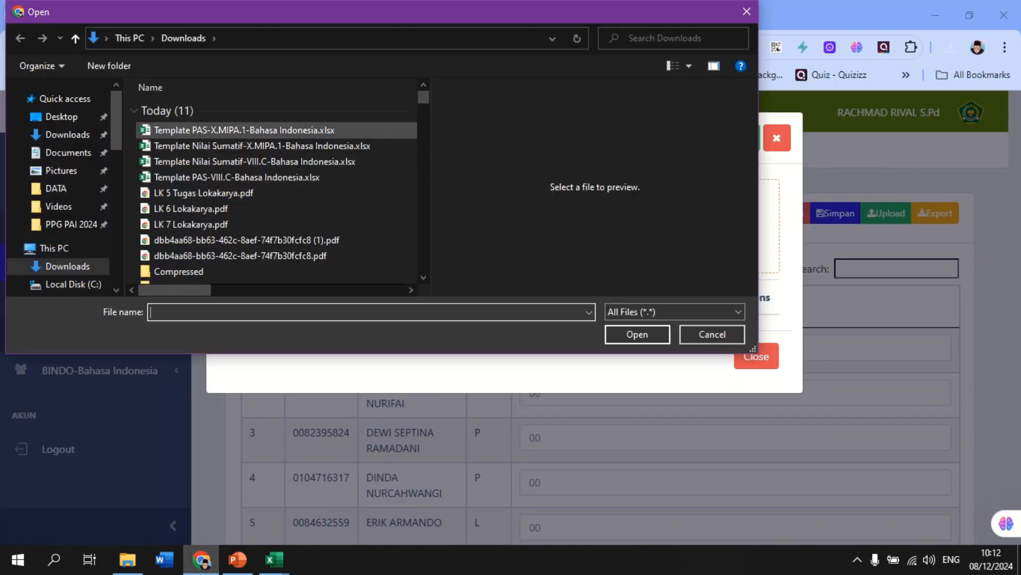
pyautogui.click(245, 130)
pyautogui.click(638, 334)
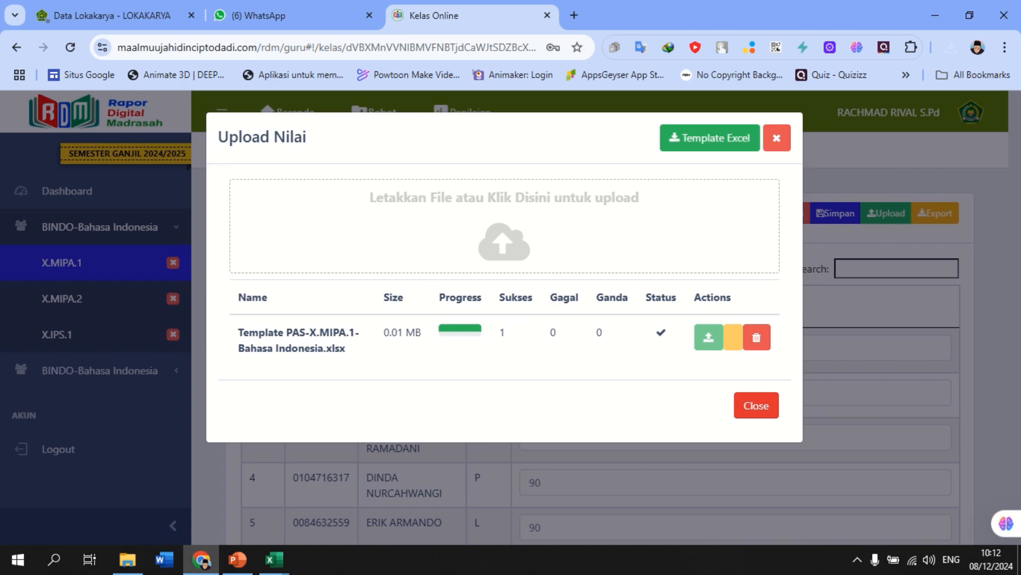
pyautogui.click(756, 405)
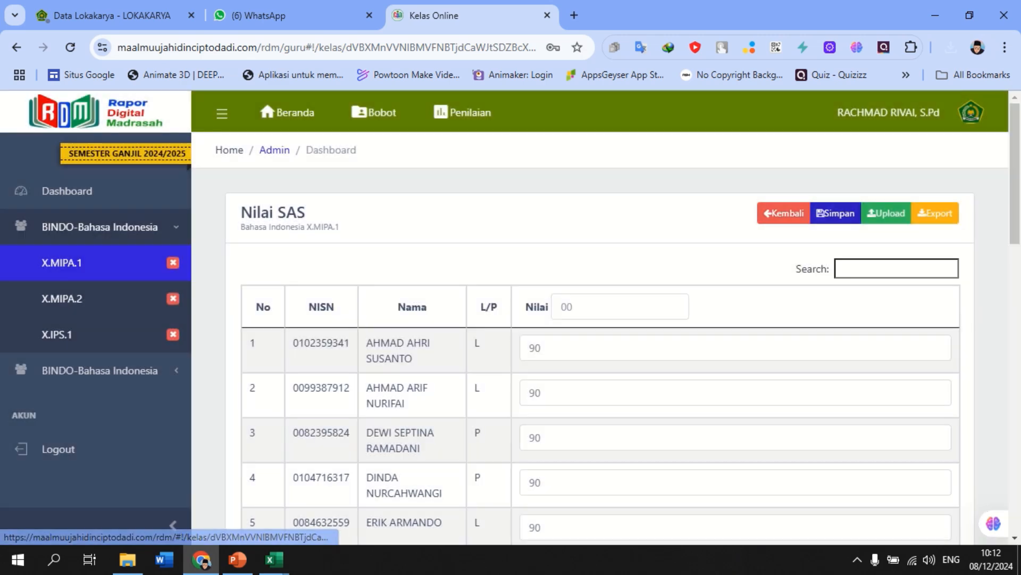
pyautogui.click(836, 213)
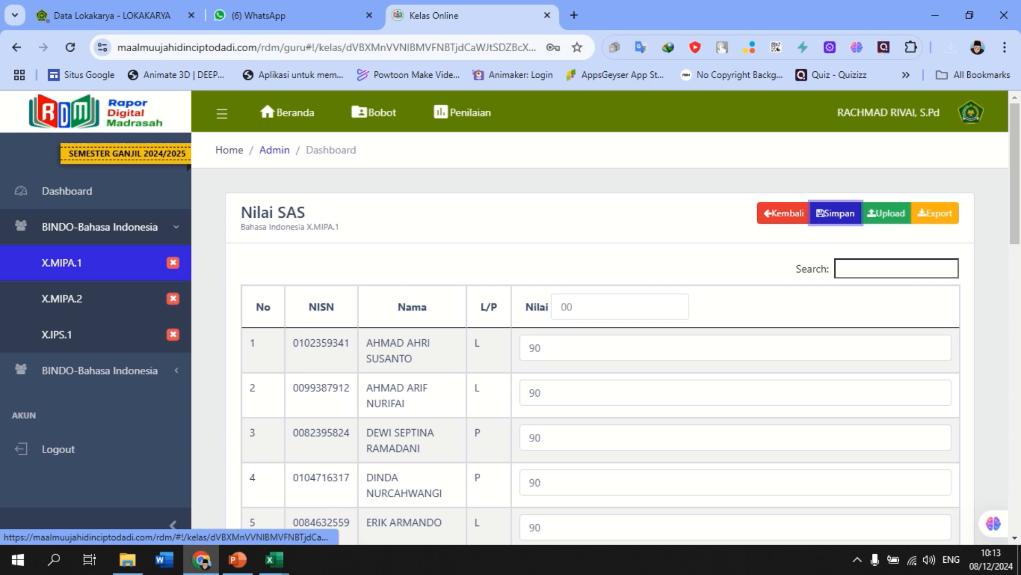
# Step: Return to the X.MIPA.1 Penilaian overview and check the students' SAS, Nilai Rapor and Capaian Kompetensi
pyautogui.click(784, 213)
pyautogui.scroll(-3, 617, 340)
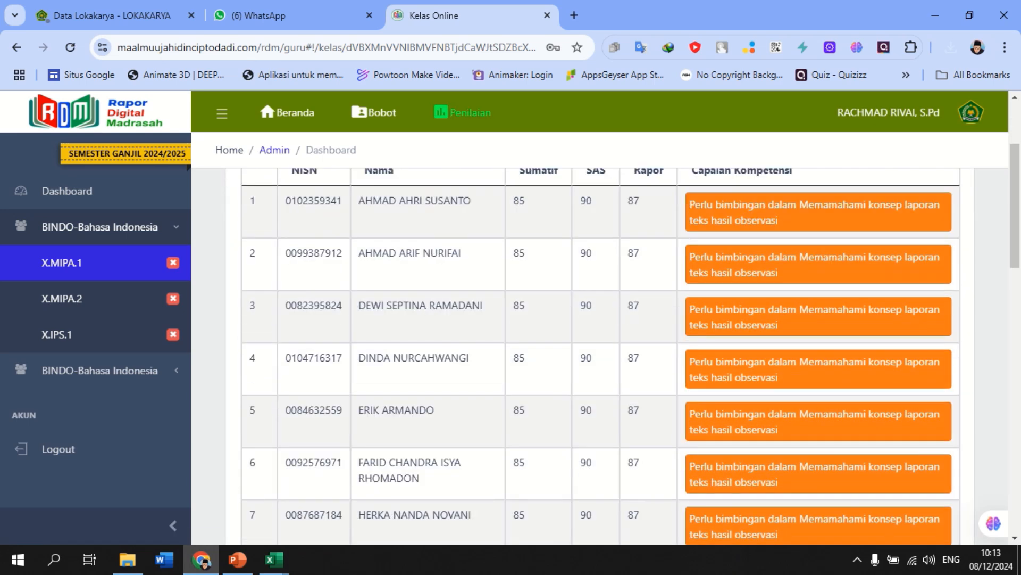
pyautogui.moveTo(690, 204); pyautogui.dragTo(779, 223)
pyautogui.click(787, 223)
pyautogui.scroll(3, 617, 340)
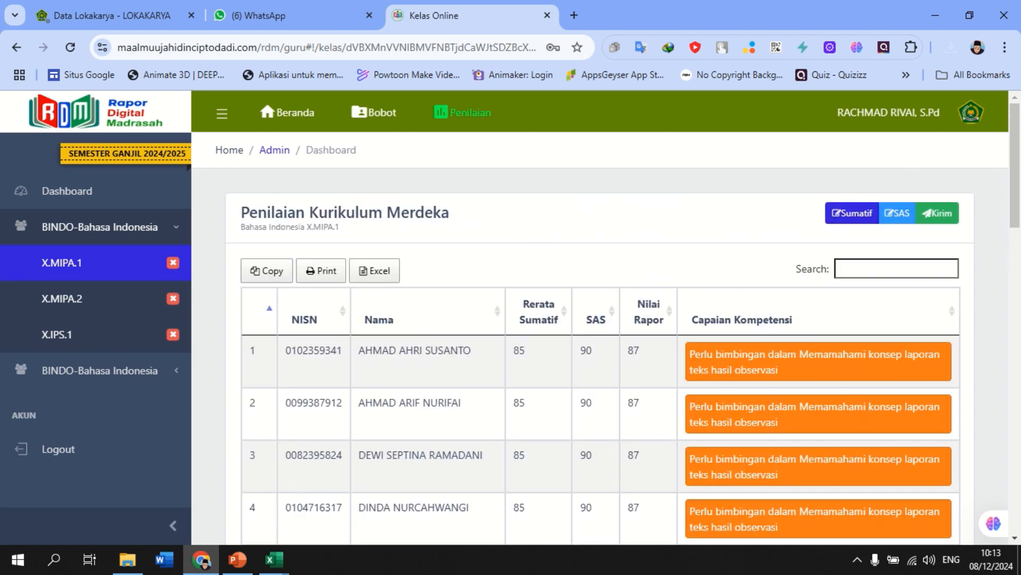
# Step: Edit the SUM 1 column in the class's Sumatif grades, setting TP/LM Ke to 1 and Nilai Batas Ketercapaian to 70, and save the changes
pyautogui.click(852, 213)
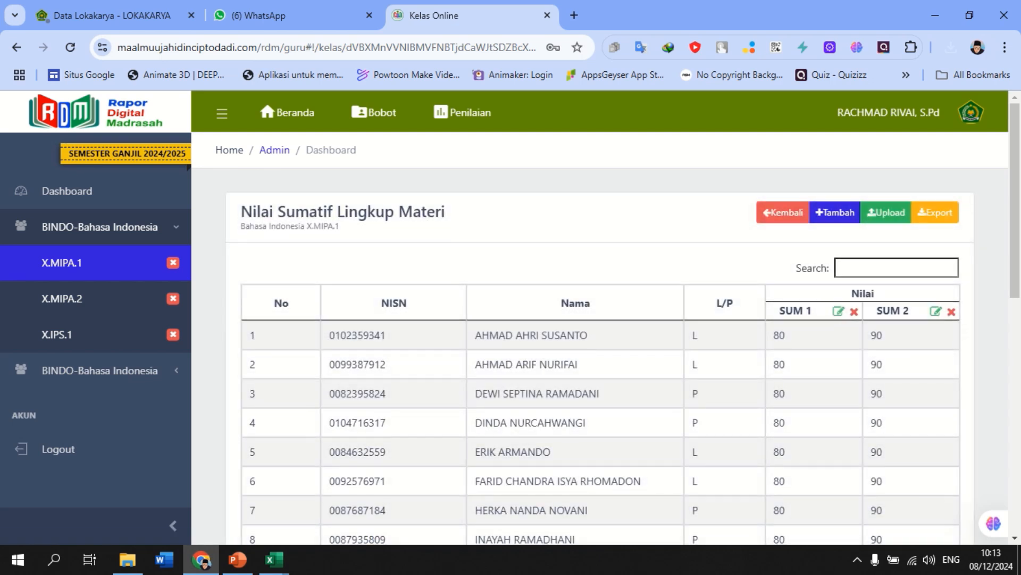
pyautogui.scroll(-2, 601, 341)
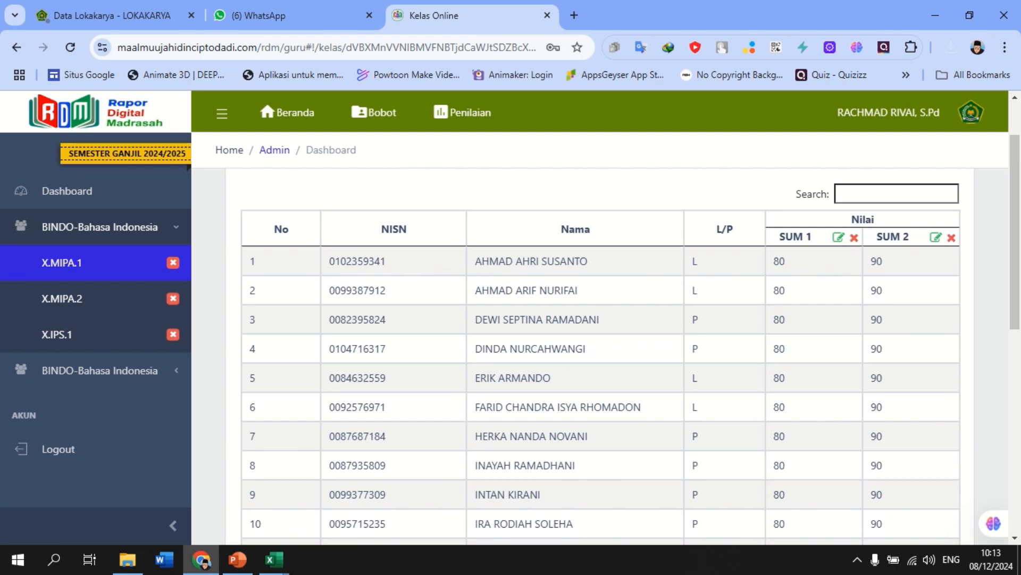
pyautogui.click(839, 238)
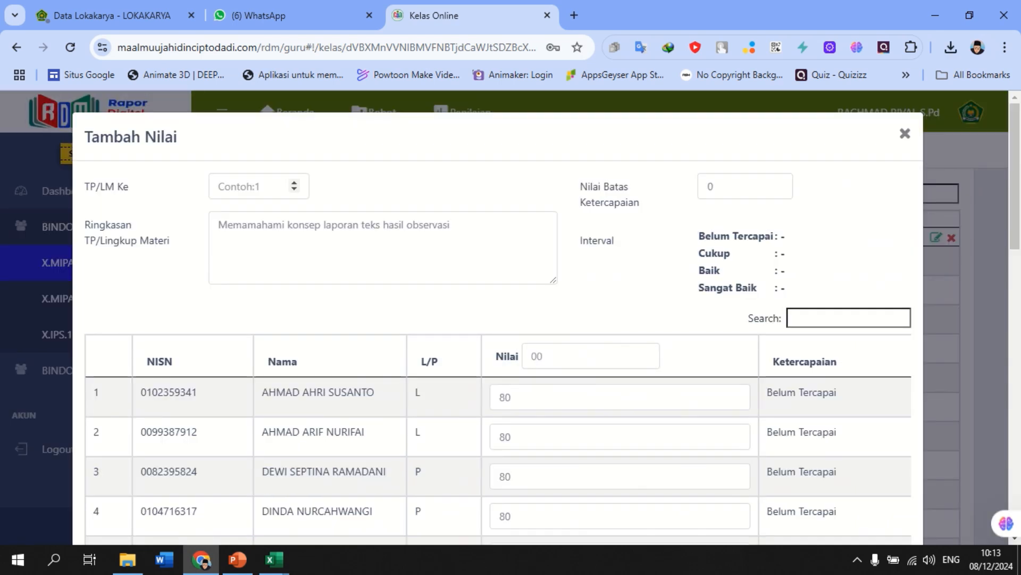
pyautogui.click(255, 185)
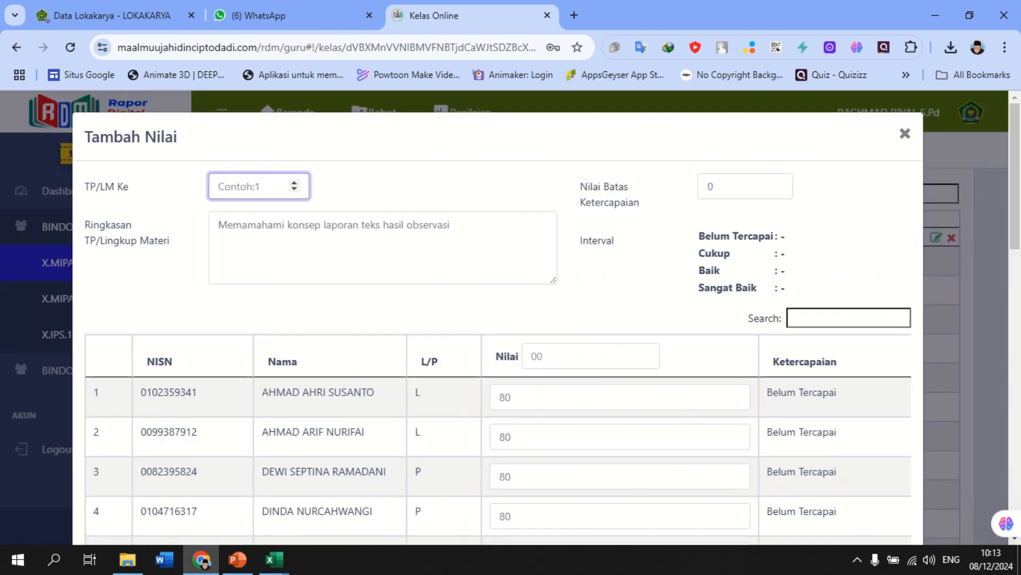
pyautogui.click(295, 183)
pyautogui.press('Tab')
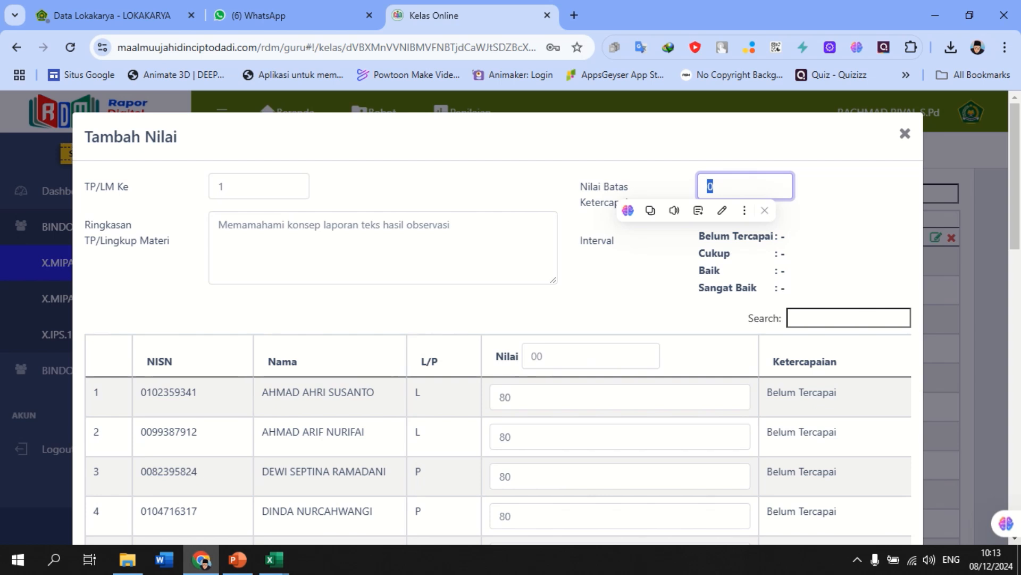
pyautogui.write('70')
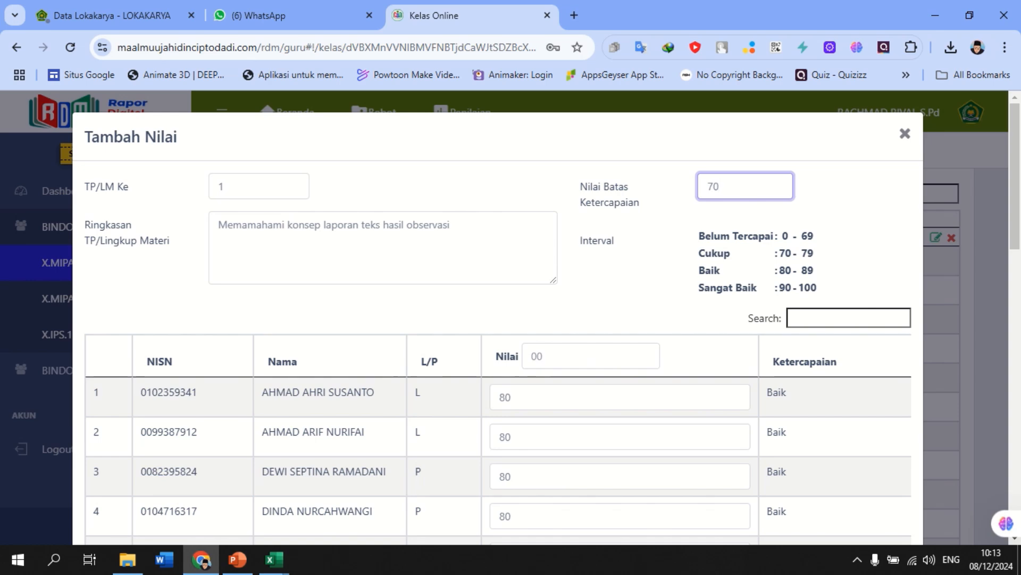
pyautogui.scroll(-4, 492, 324)
pyautogui.scroll(4, 492, 319)
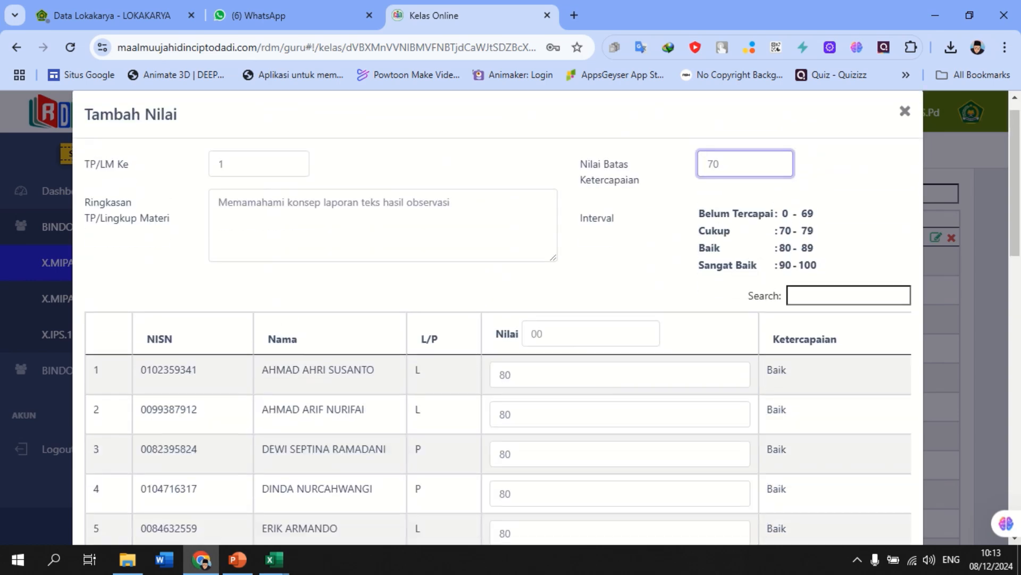
pyautogui.scroll(-12, 492, 319)
pyautogui.scroll(-3, 493, 319)
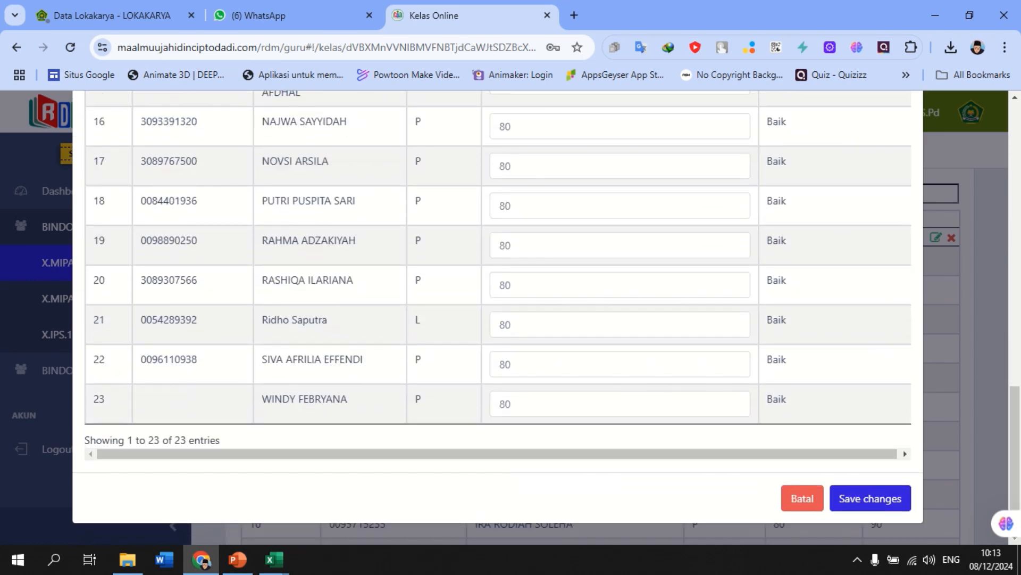
pyautogui.click(871, 498)
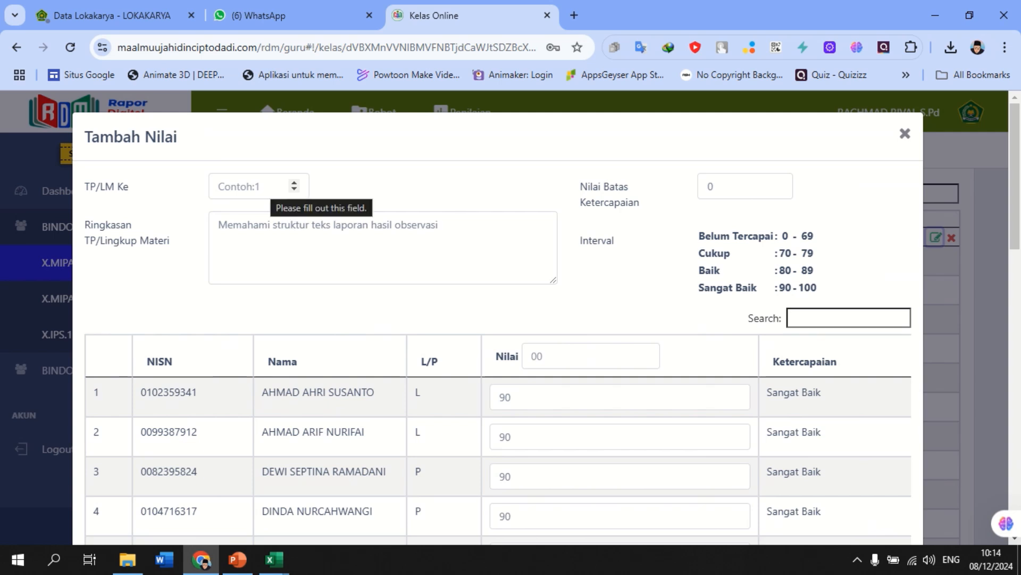
# Step: In the SUM 2 grade form, set TP/LM Ke to 2 and Nilai Batas Ketercapaian to 70
pyautogui.click(294, 182)
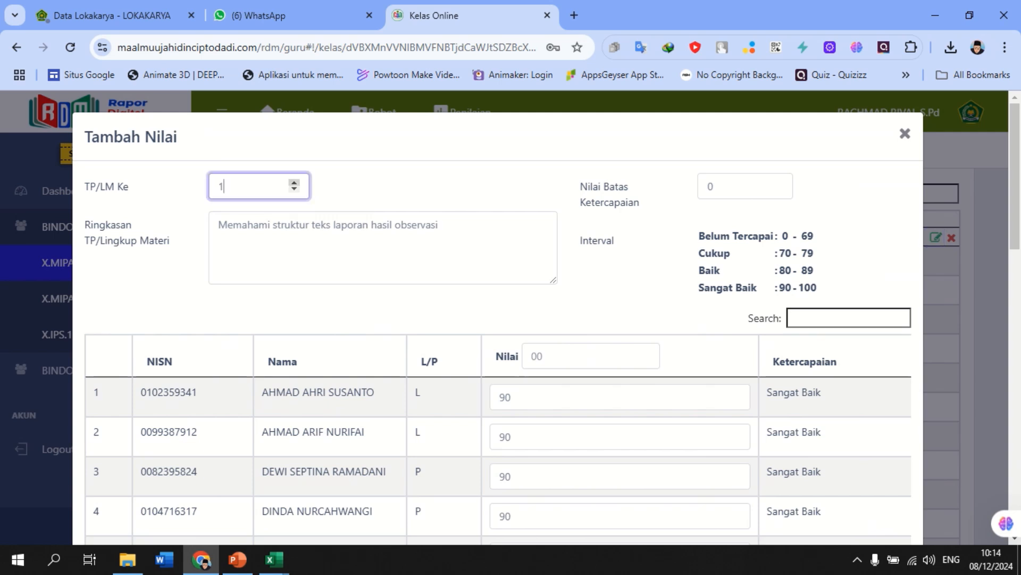
pyautogui.click(294, 182)
pyautogui.press('Tab')
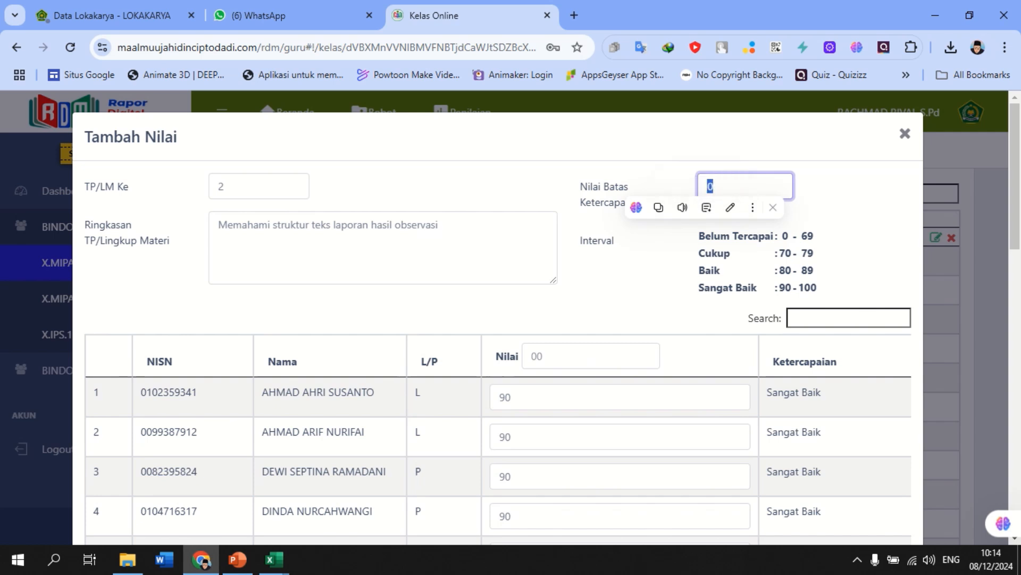
pyautogui.write('70')
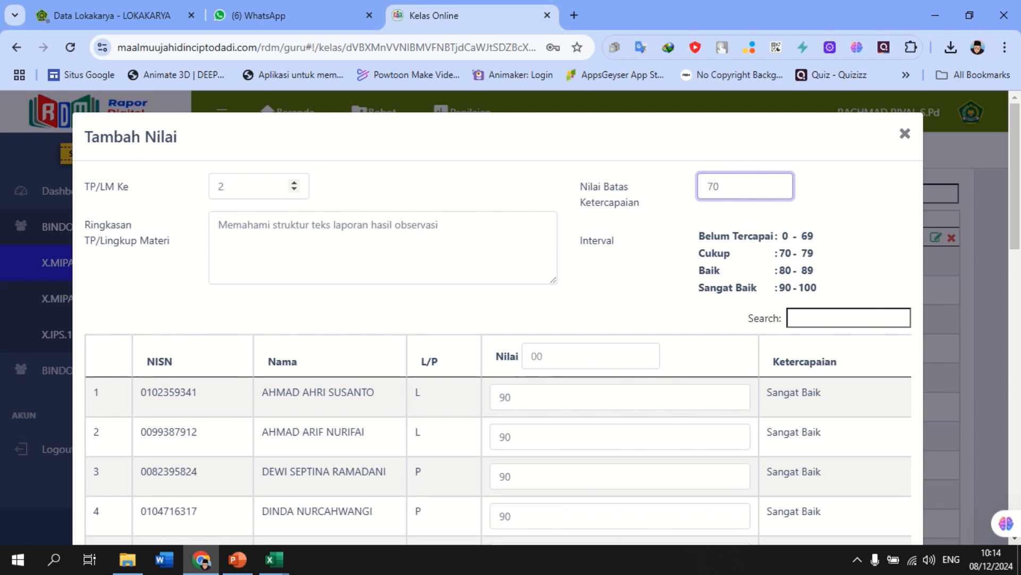
# Step: Try to save the SUM 2 grades with TP/LM Ke set to 1
pyautogui.click(240, 186)
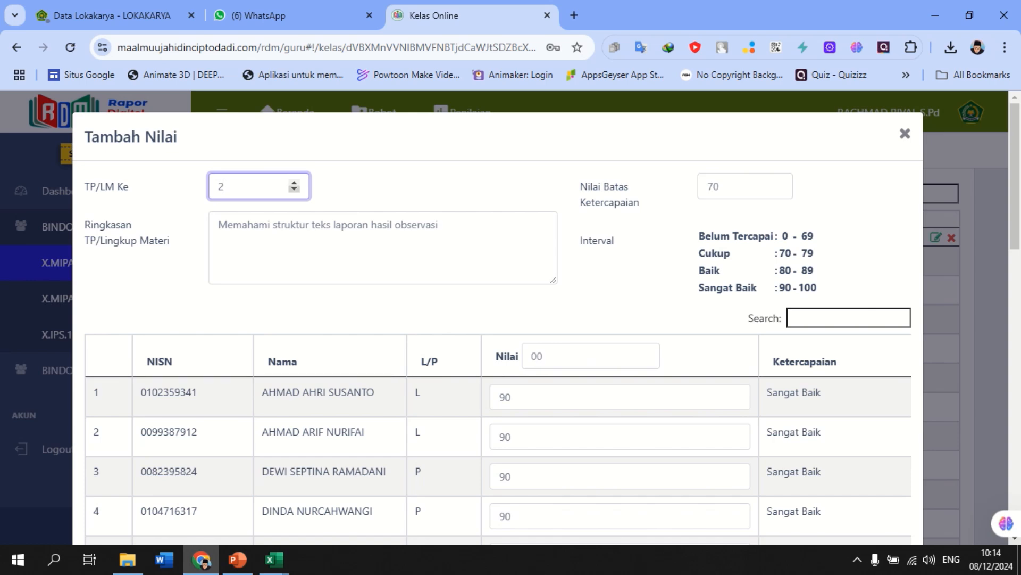
pyautogui.click(294, 189)
pyautogui.scroll(-15, 498, 319)
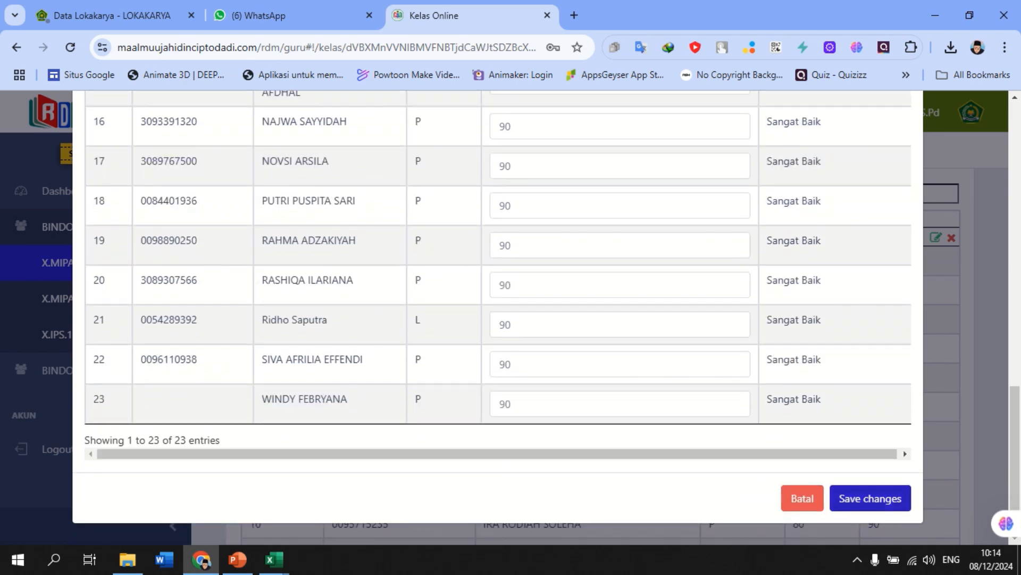
pyautogui.click(870, 498)
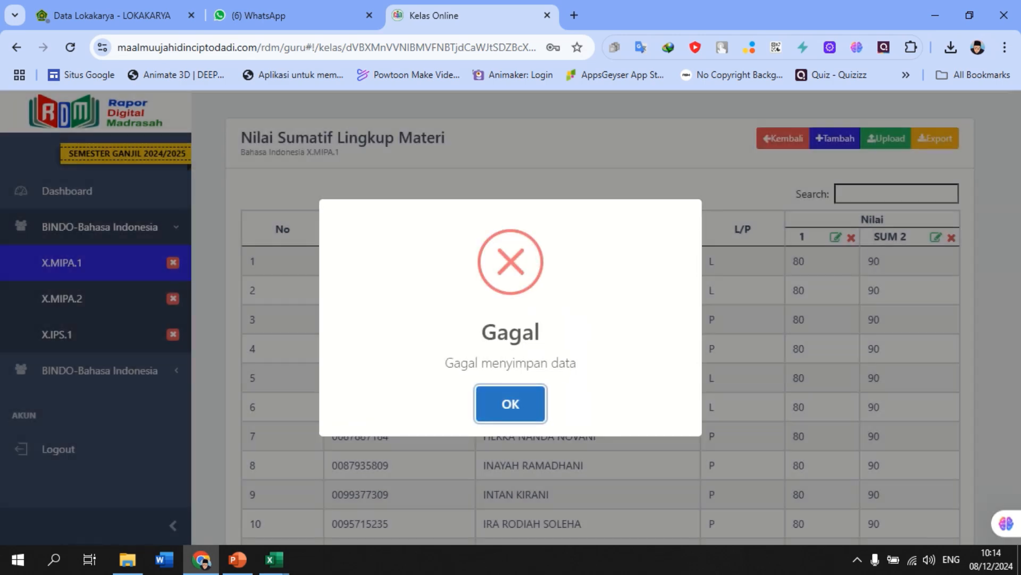
pyautogui.click(510, 404)
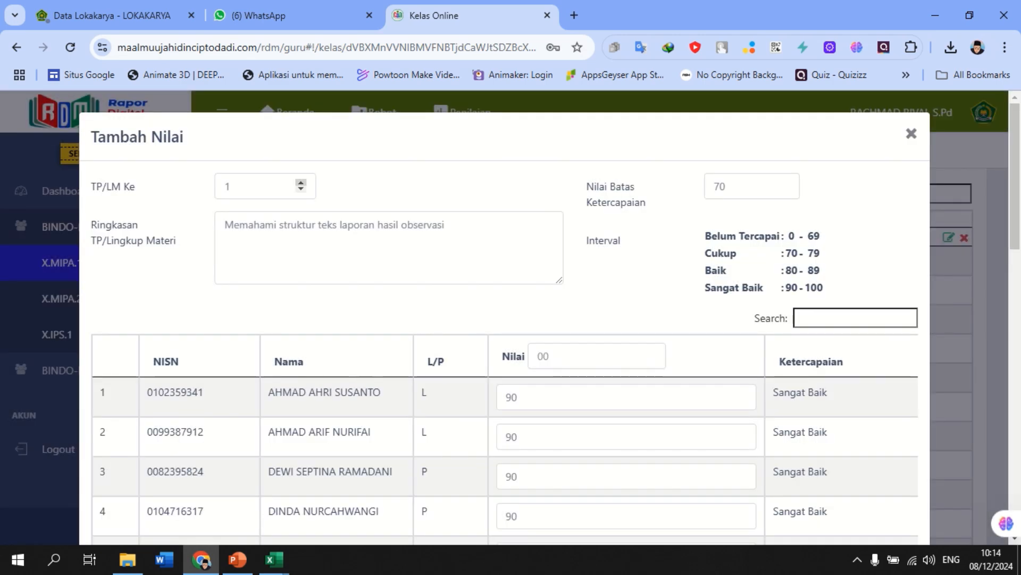
# Step: Set TP/LM Ke back to 2 for the SUM 2 grades and save the changes
pyautogui.click(301, 182)
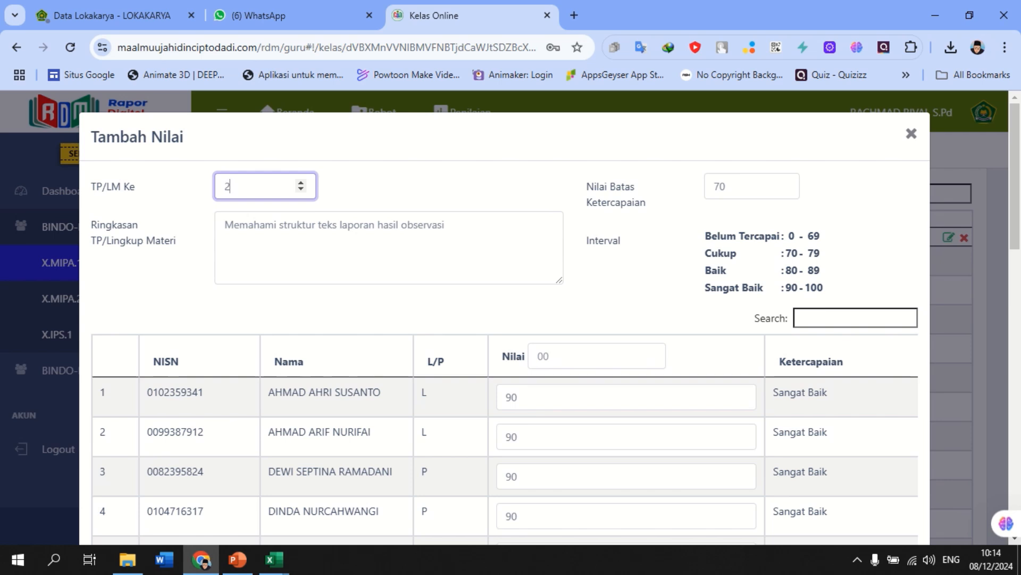
pyautogui.scroll(-15, 505, 320)
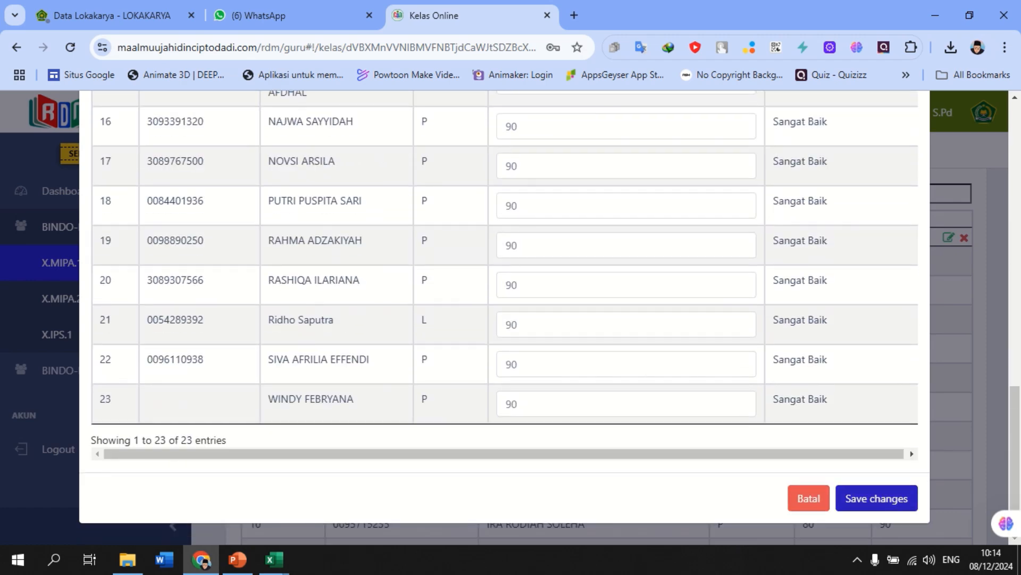
pyautogui.click(877, 498)
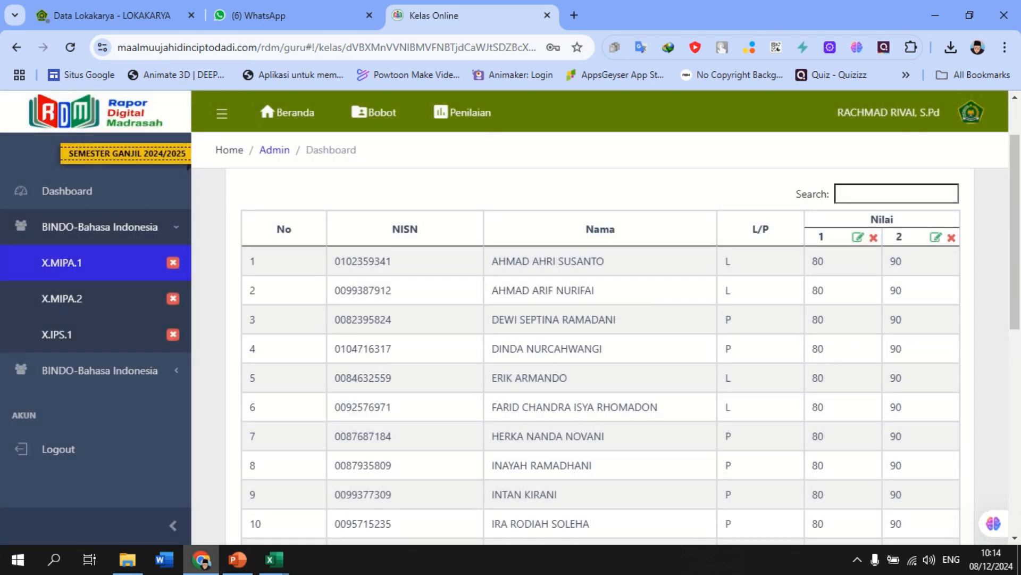
# Step: Review the class's Sumatif grade table, then return to the Penilaian overview to check the Capaian Kompetensi descriptions
pyautogui.scroll(-10, 600, 341)
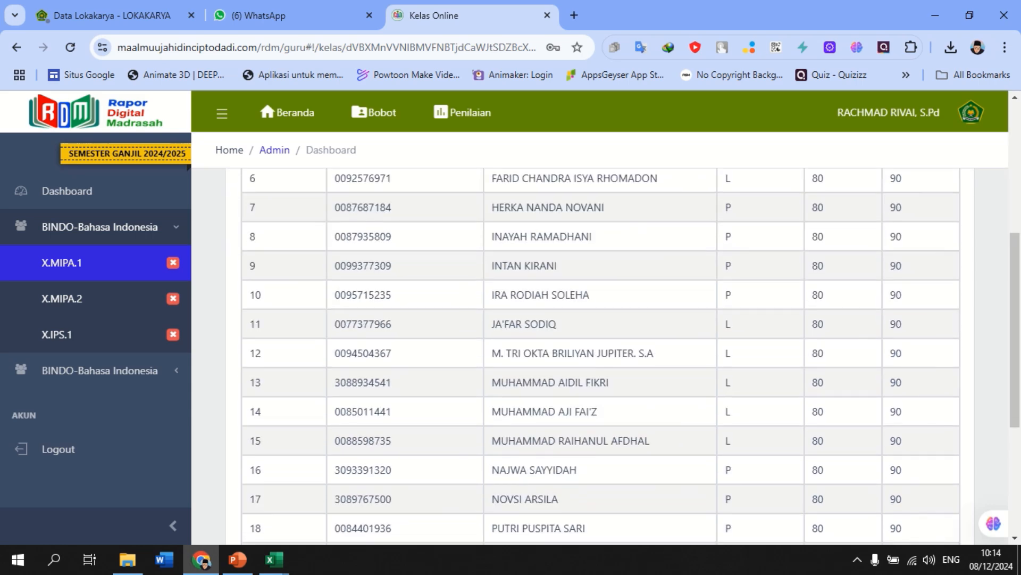
pyautogui.scroll(10, 600, 341)
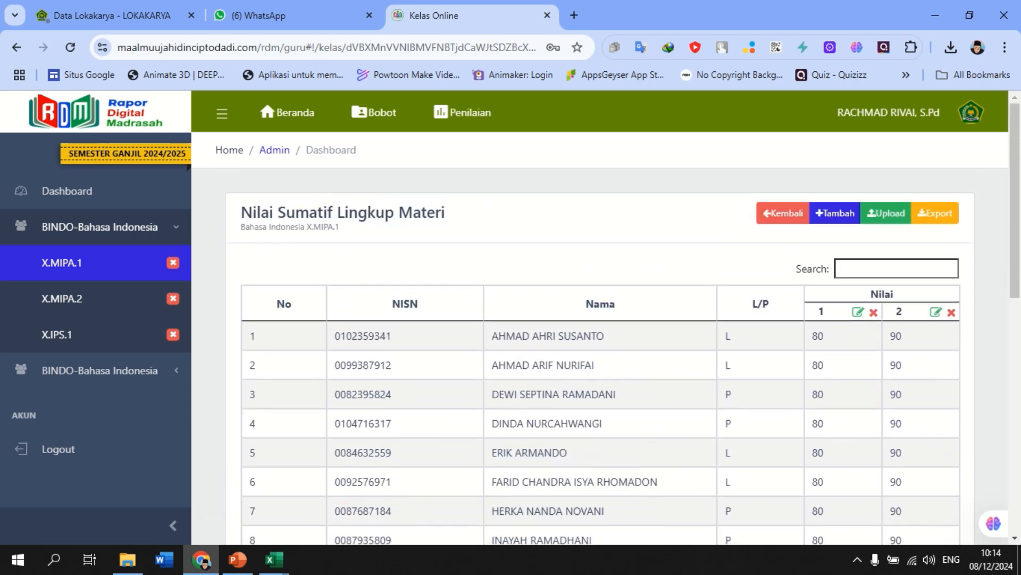
pyautogui.click(462, 112)
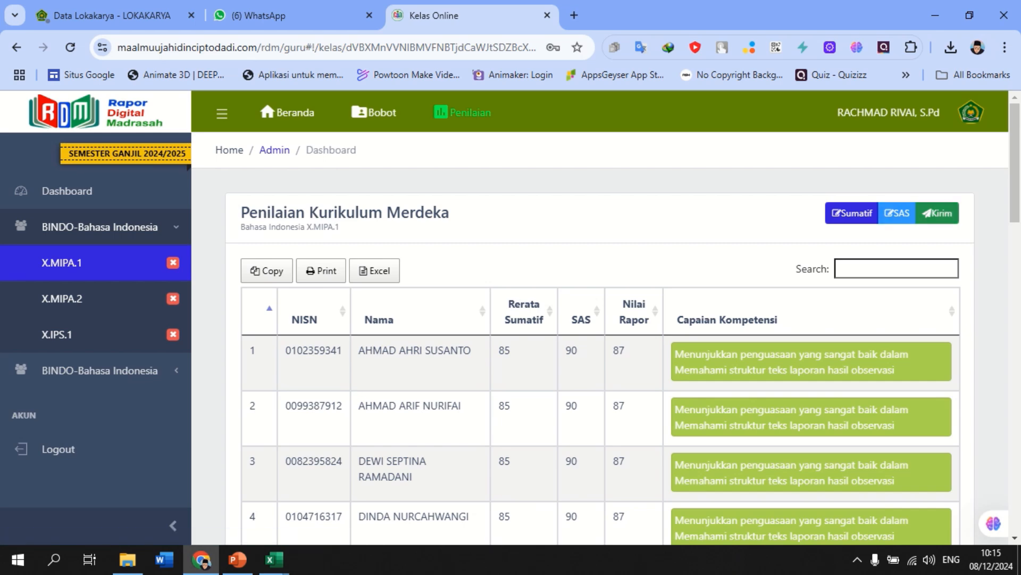
# Step: Submit the X.MIPA.1 grades with Kirim, cancel the submission with Batal Kirim, and submit them again
pyautogui.click(937, 213)
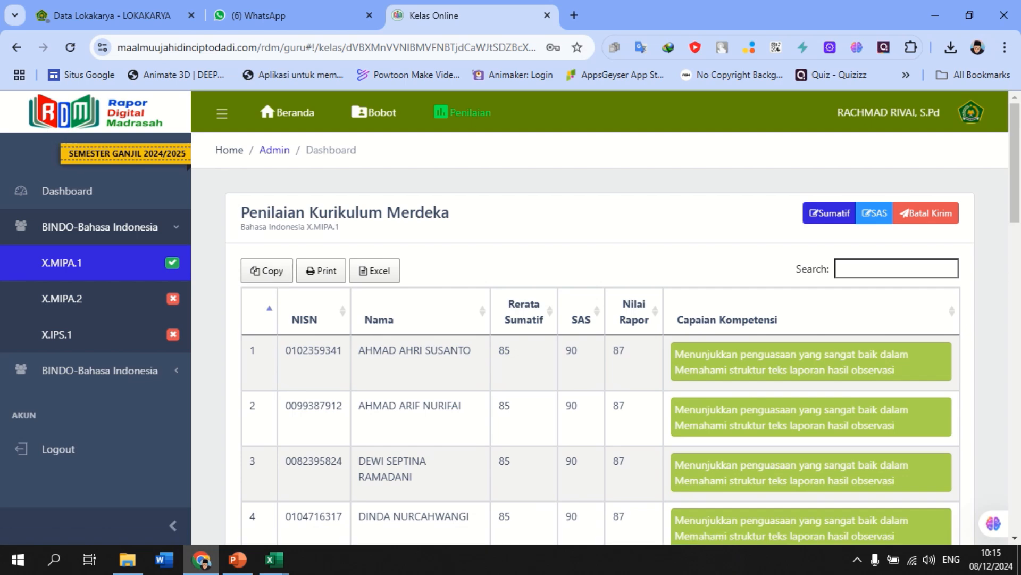
pyautogui.click(926, 213)
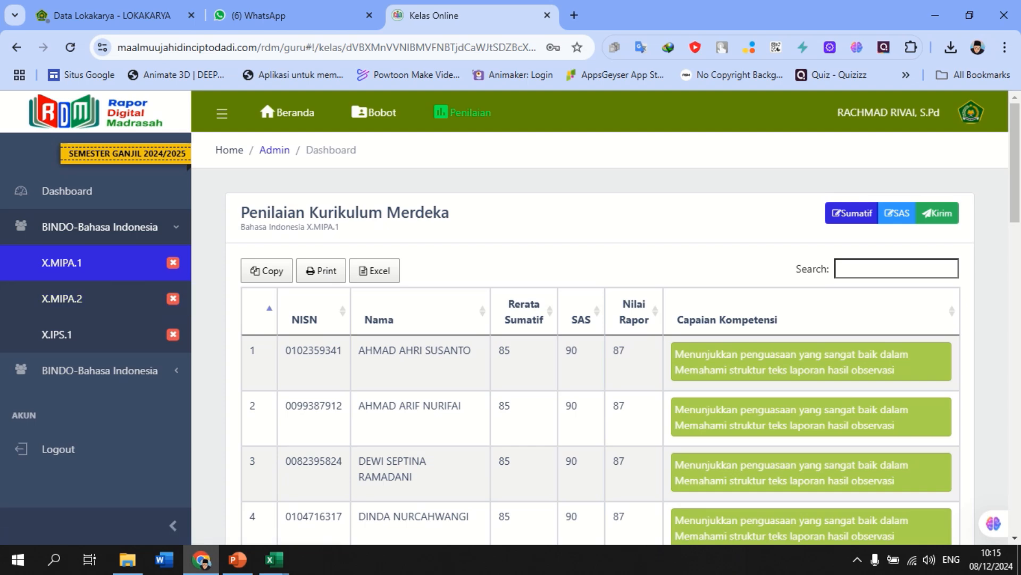
pyautogui.click(937, 212)
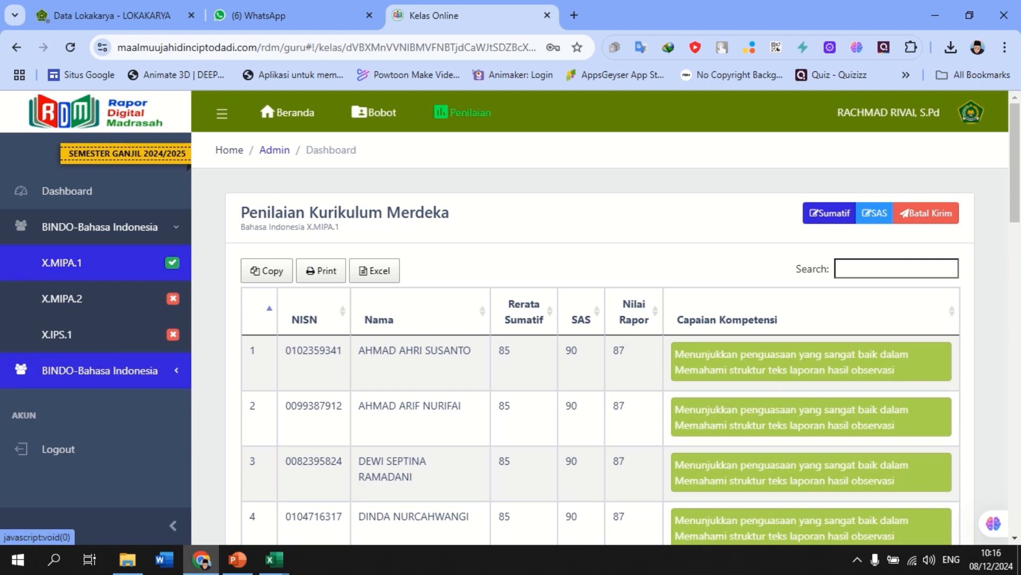
# Step: Open the Bobot settings for Bahasa Indonesia in class XI.MIPA.2
pyautogui.click(99, 371)
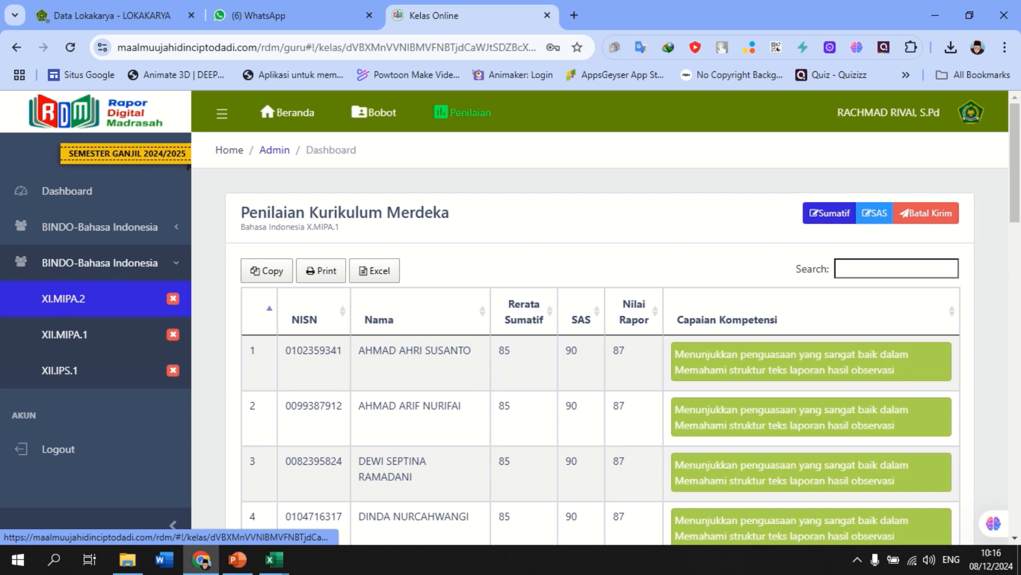
pyautogui.click(80, 299)
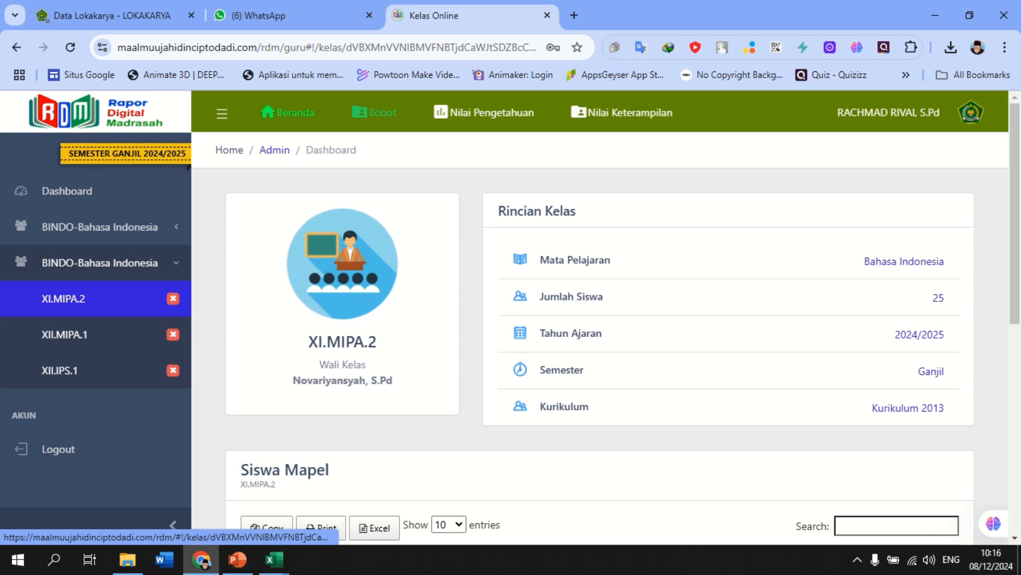
pyautogui.click(375, 112)
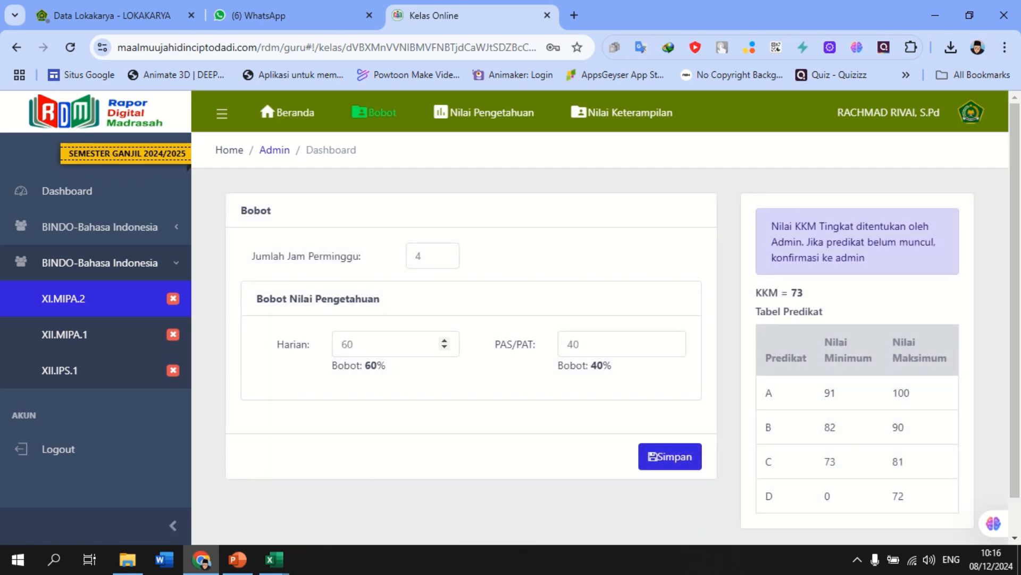
# Step: Check the Harian and PAS/PAT weights and the KKM of the class, and save the Bobot settings
pyautogui.click(372, 344)
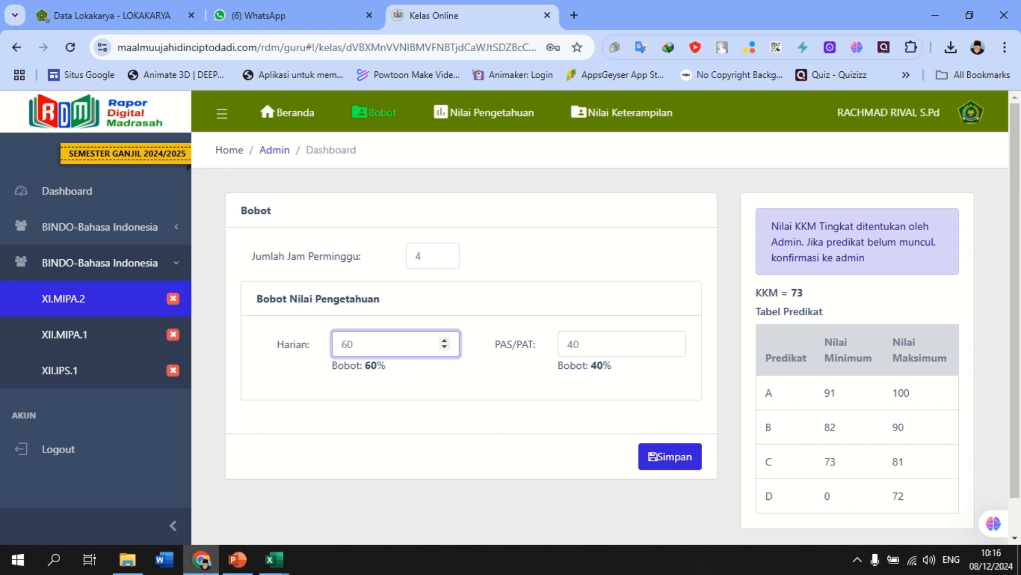
pyautogui.scroll(-1, 606, 324)
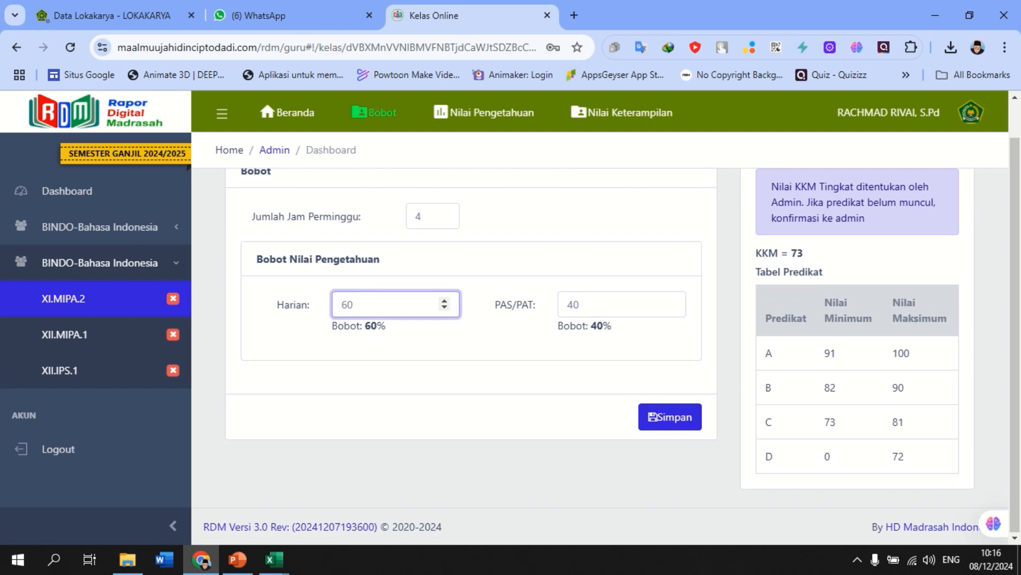
pyautogui.moveTo(791, 254); pyautogui.dragTo(805, 254)
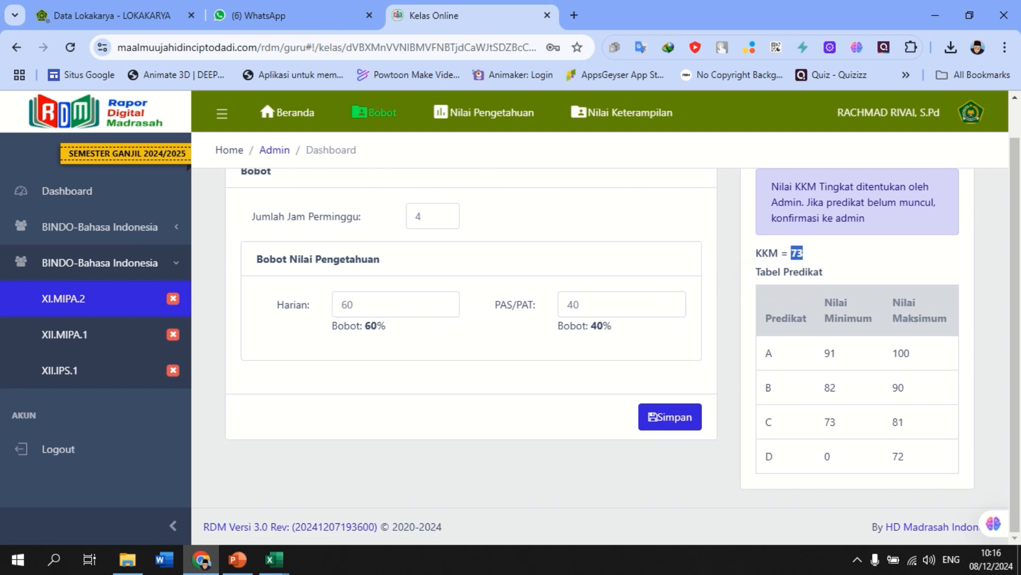
pyautogui.click(830, 253)
pyautogui.scroll(1, 605, 324)
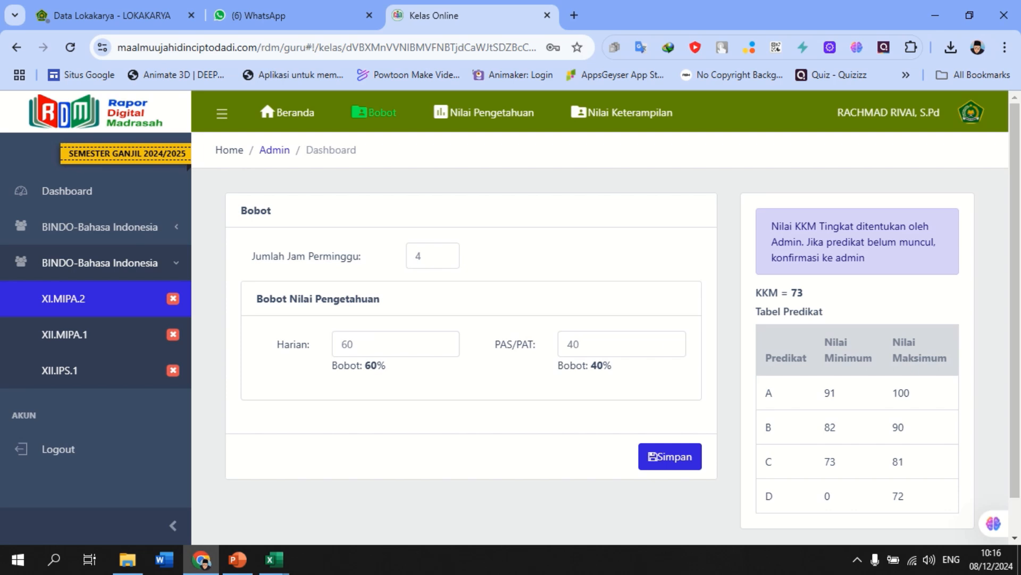
pyautogui.click(670, 456)
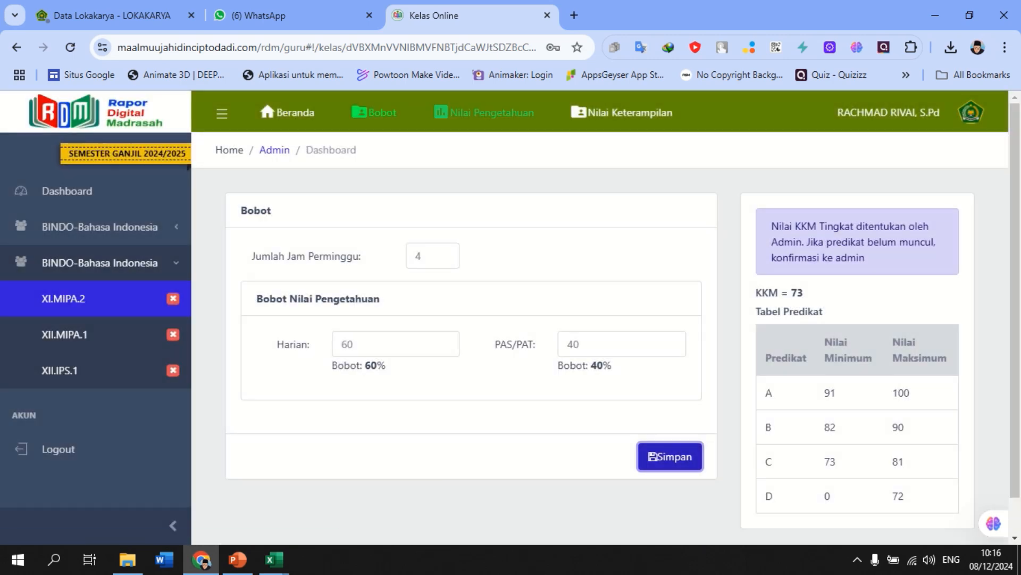
# Step: Download the Nilai Harian Excel template for XI.MIPA.2 from Nilai Pengetahuan and open it in Excel for editing
pyautogui.click(484, 112)
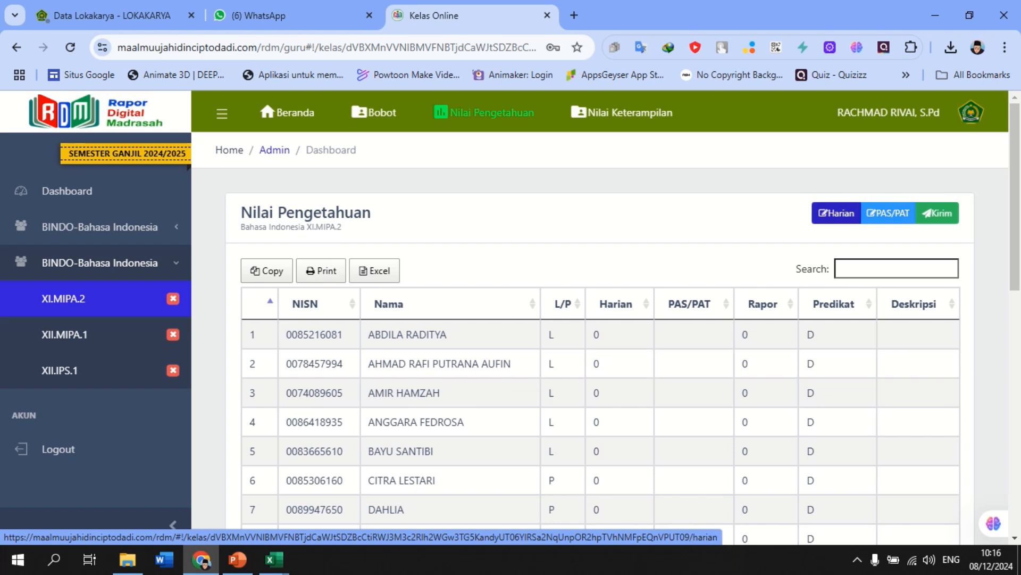
pyautogui.click(836, 213)
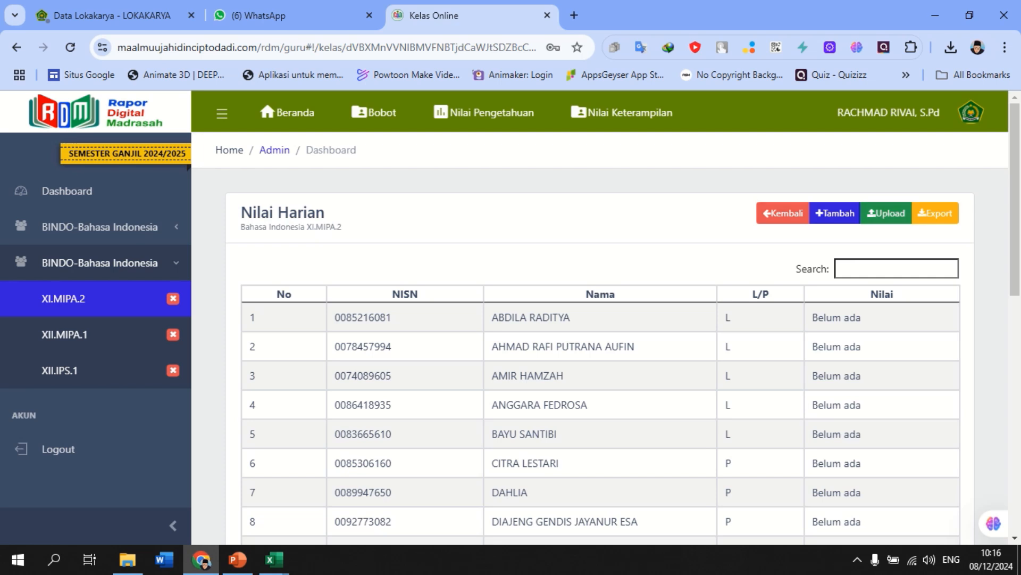
pyautogui.click(886, 213)
pyautogui.click(710, 137)
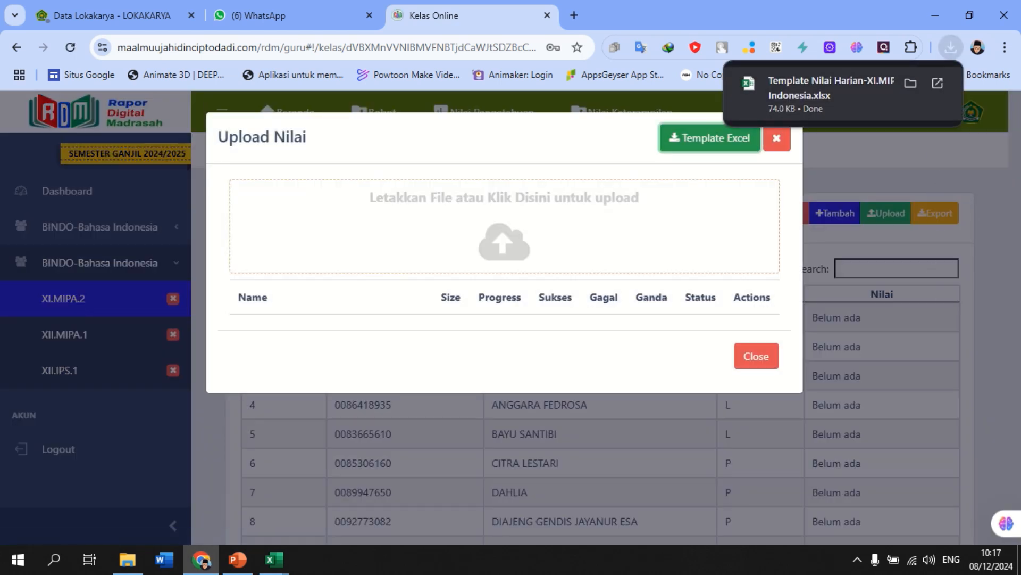
pyautogui.click(793, 94)
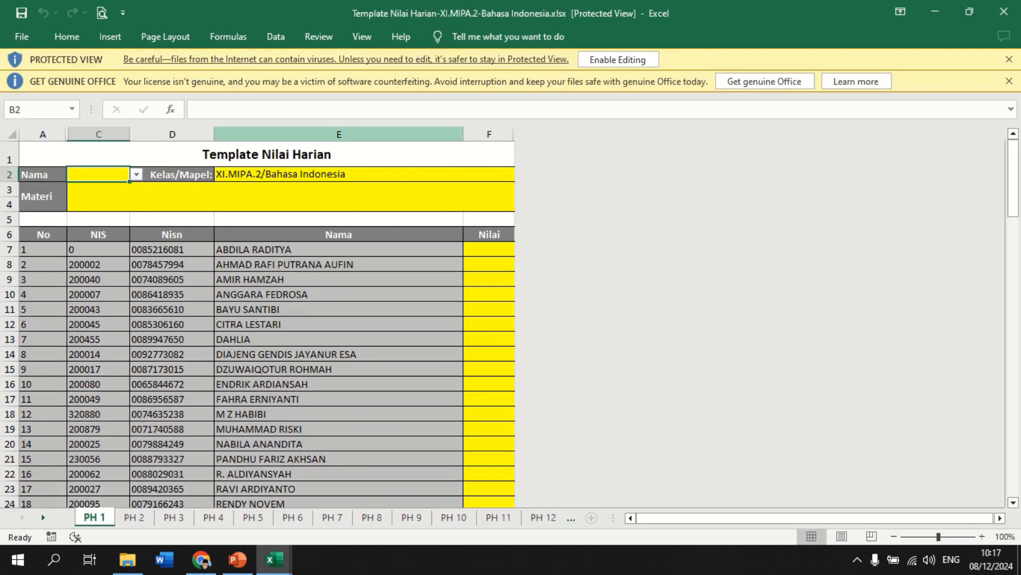
pyautogui.click(618, 59)
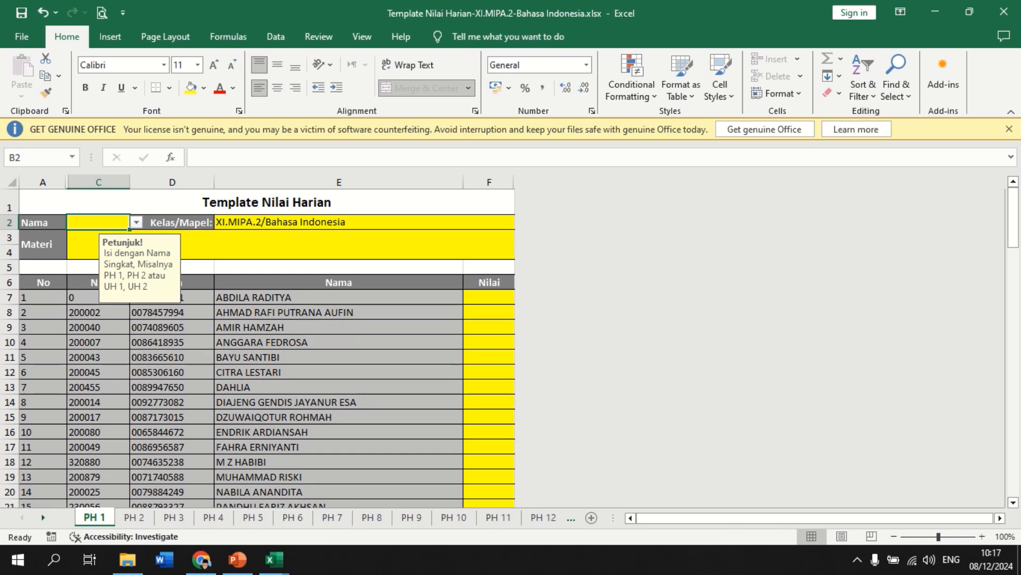
# Step: On sheet PH 1, set Nama to PH 1 and Materi to "Bahasa Indonesia 1"
pyautogui.click(137, 222)
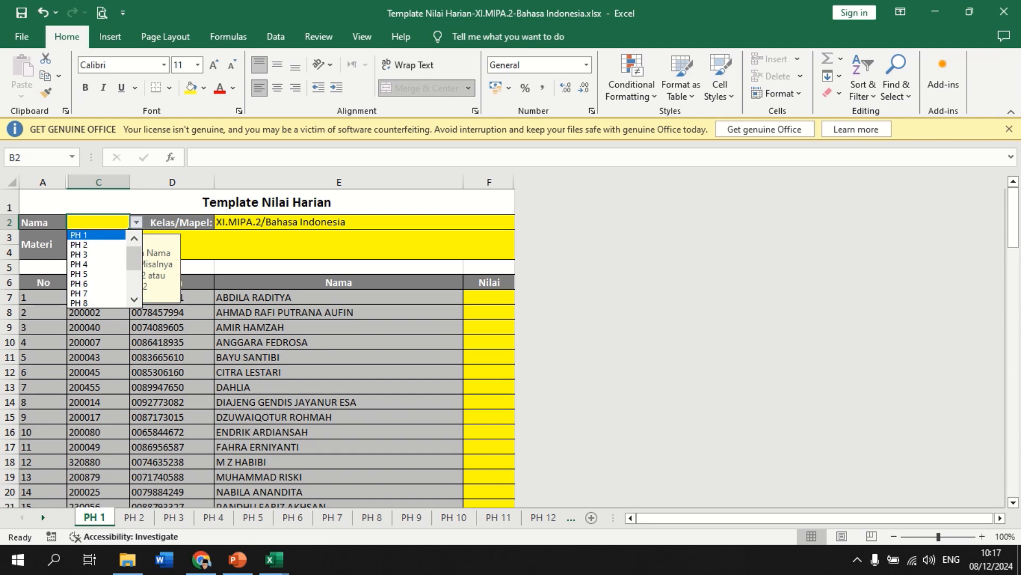
pyautogui.press('Return')
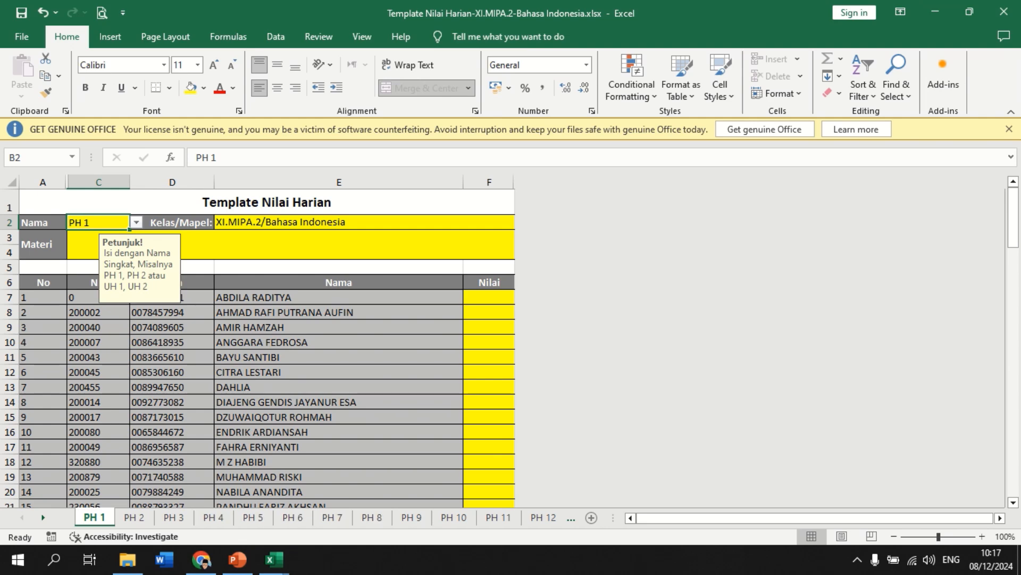
pyautogui.click(290, 244)
pyautogui.click(99, 222)
pyautogui.click(136, 223)
pyautogui.click(95, 236)
pyautogui.click(290, 245)
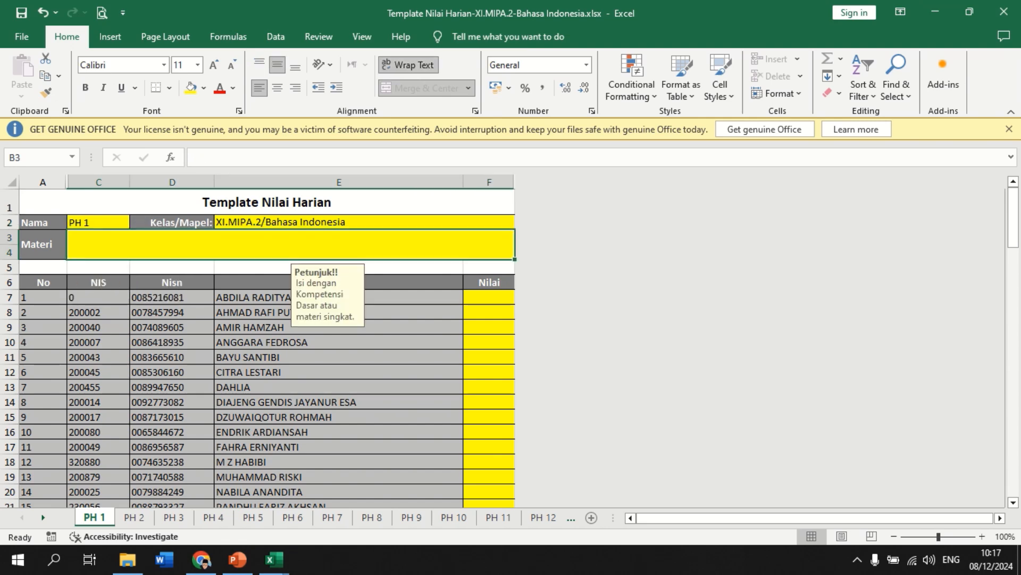
pyautogui.doubleClick(291, 245)
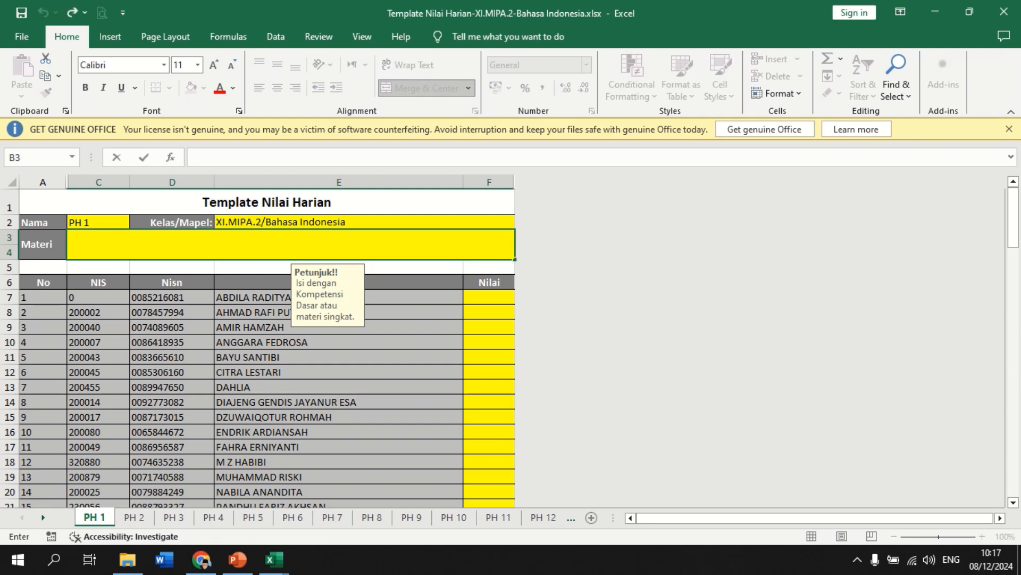
pyautogui.write('Bahasa In')
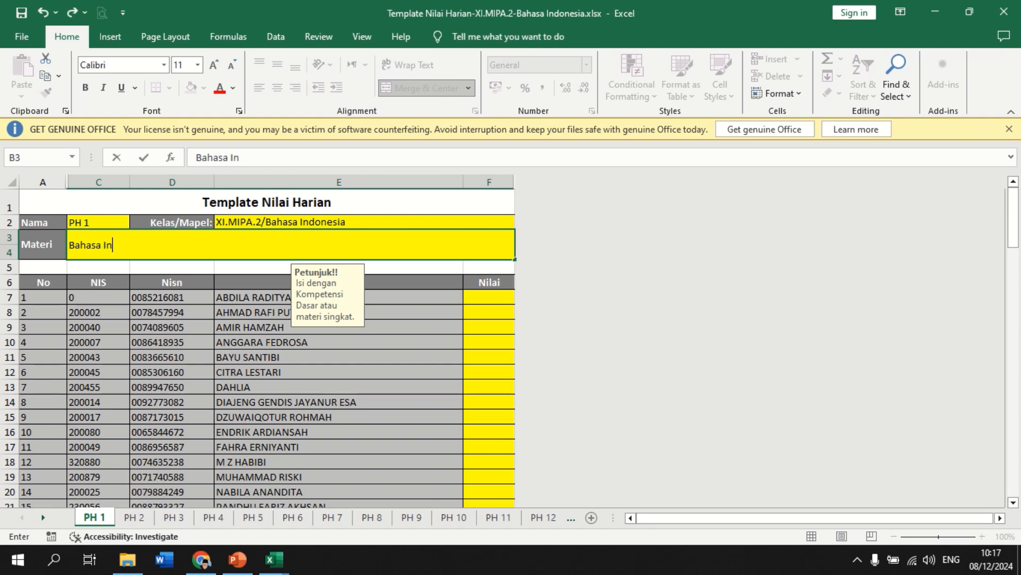
pyautogui.write('donesia 1')
# Step: On sheet PH 2, set Nama to PH 2 and Materi to "Bahasa Indonesia 2"
pyautogui.hotkey('ctrl', 'pagedown')
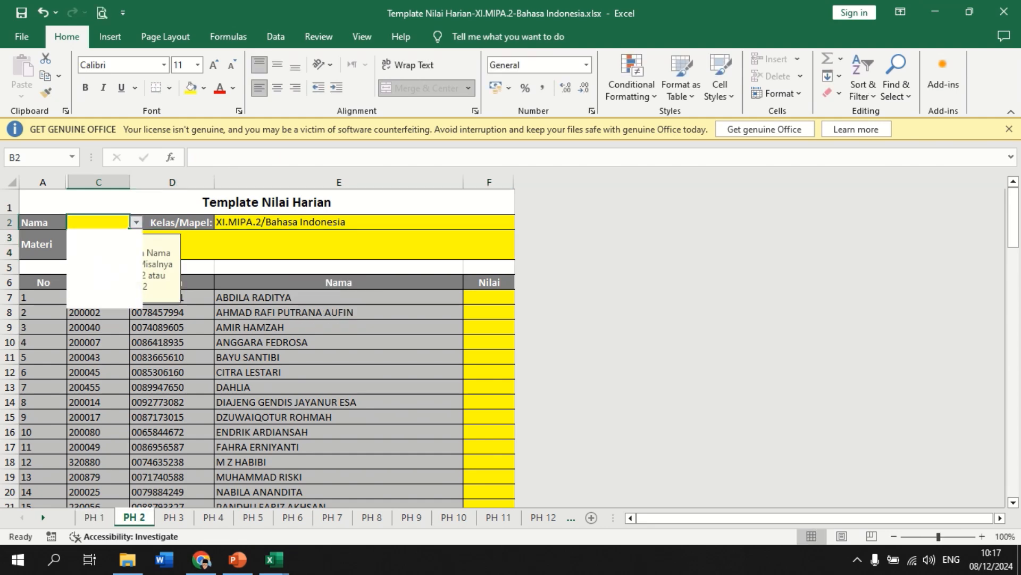
pyautogui.hotkey('alt', 'Down')
pyautogui.press('Down')
pyautogui.press('Return')
pyautogui.press('Return')
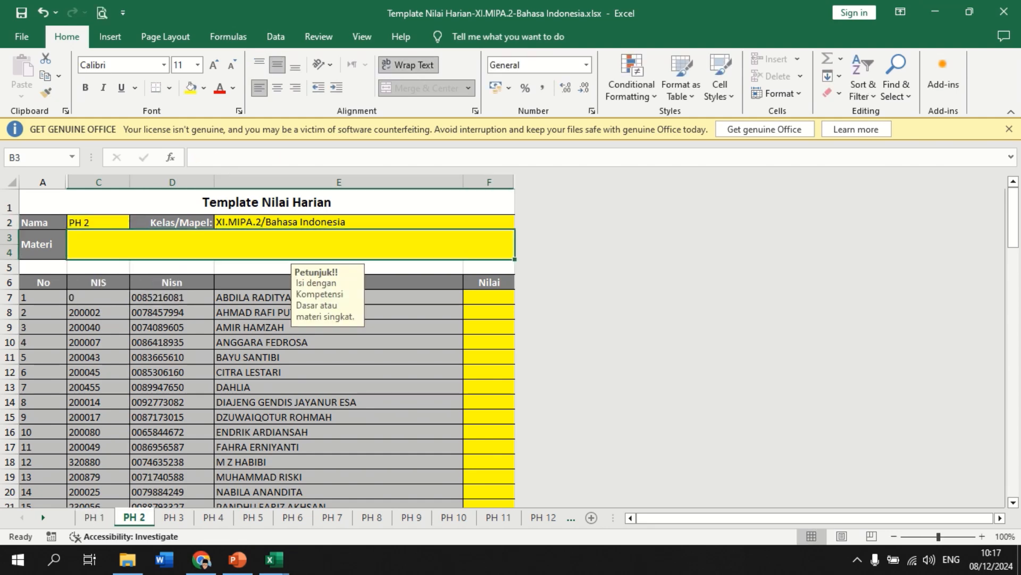
pyautogui.press('F2')
pyautogui.write('Ba')
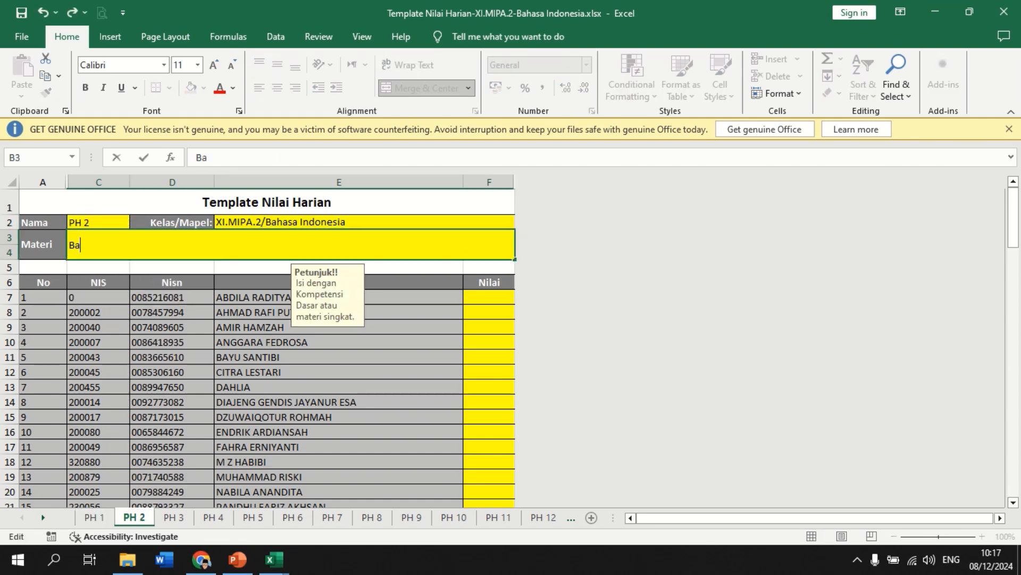
pyautogui.write('hasa Indone')
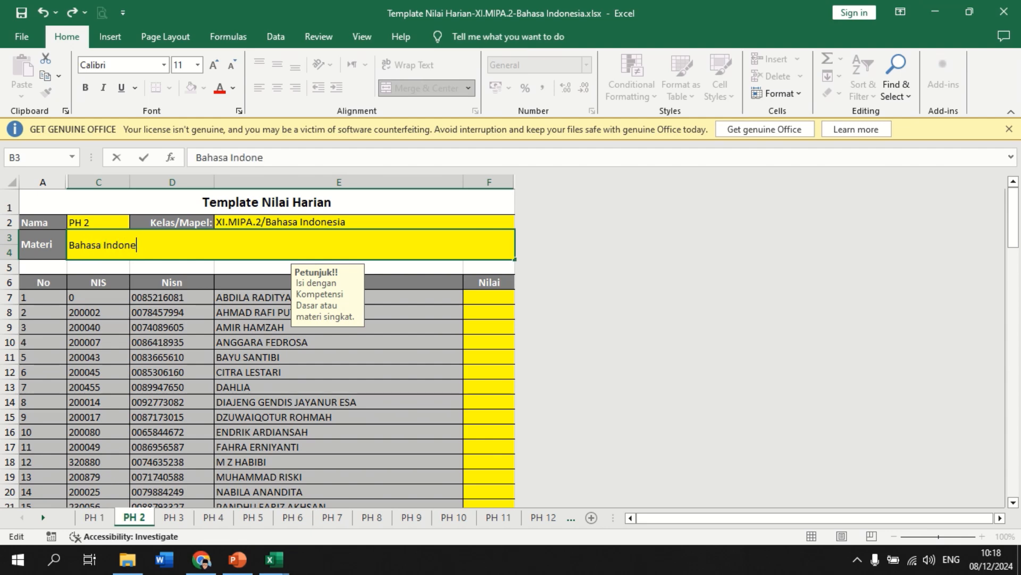
pyautogui.write('sia 2')
pyautogui.hotkey('ctrl', 'Return')
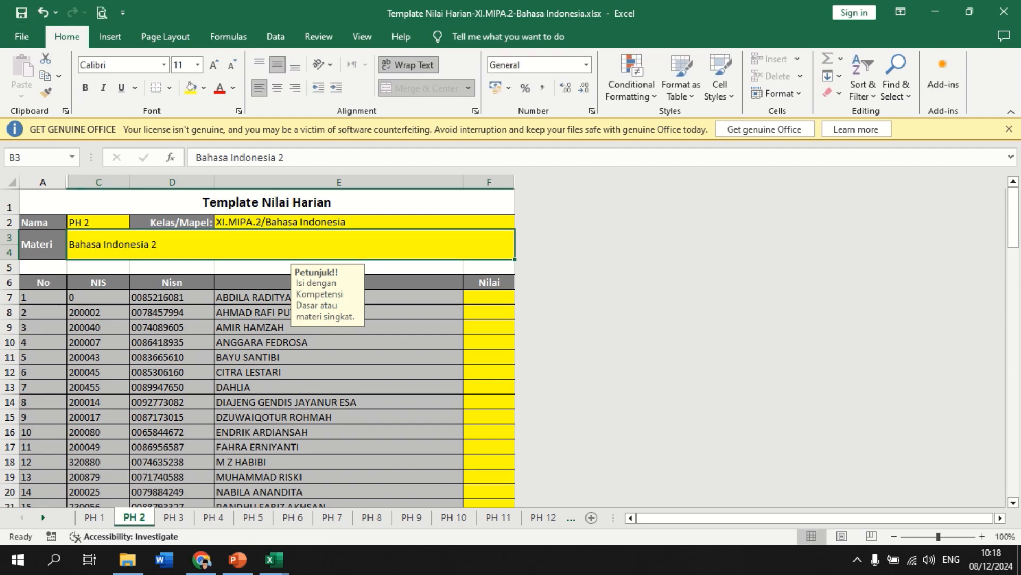
# Step: Enter a Nilai of 80 for the first student on sheet PH 1 and fill it down for all students
pyautogui.click(94, 516)
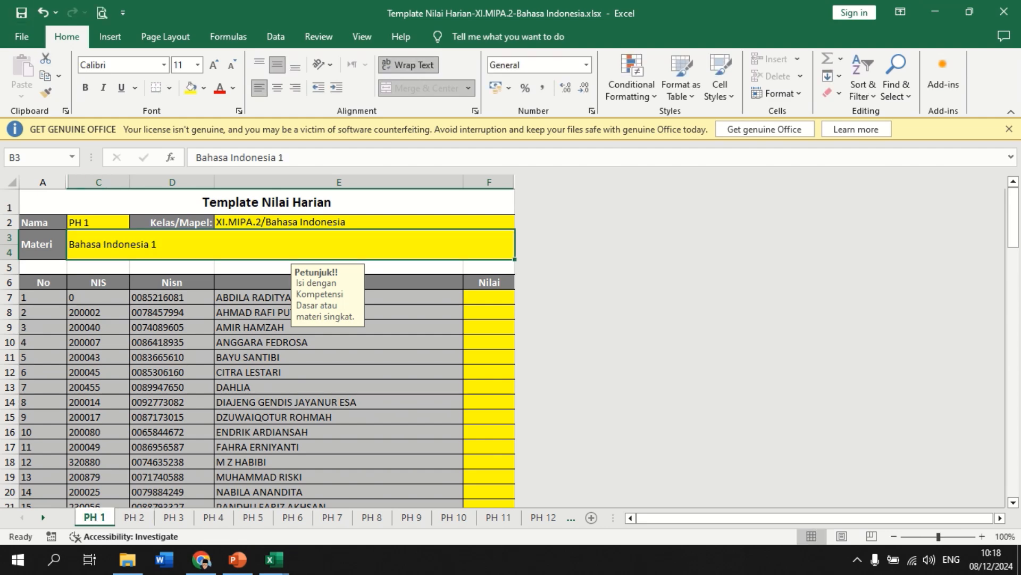
pyautogui.click(489, 298)
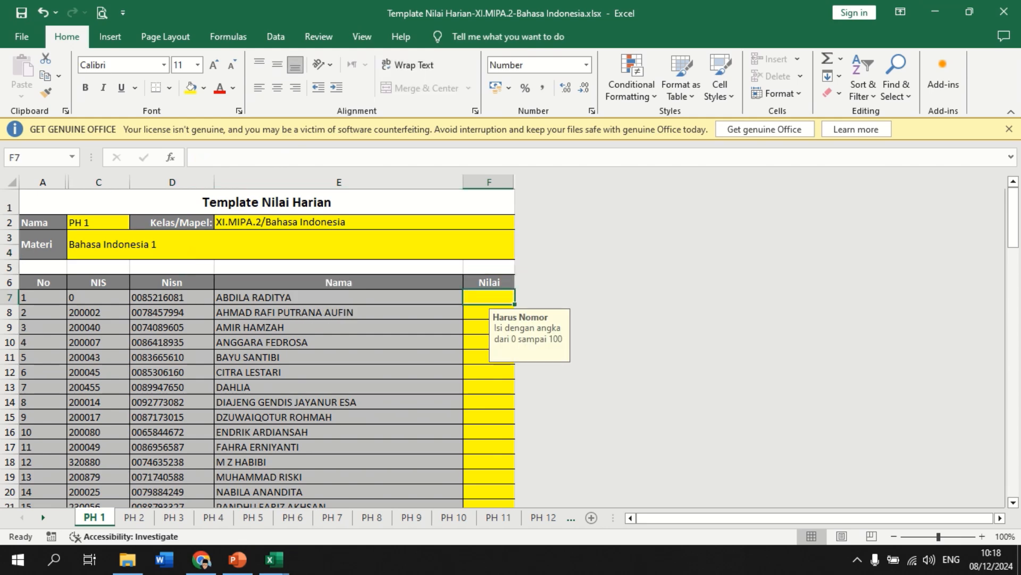
pyautogui.write('80')
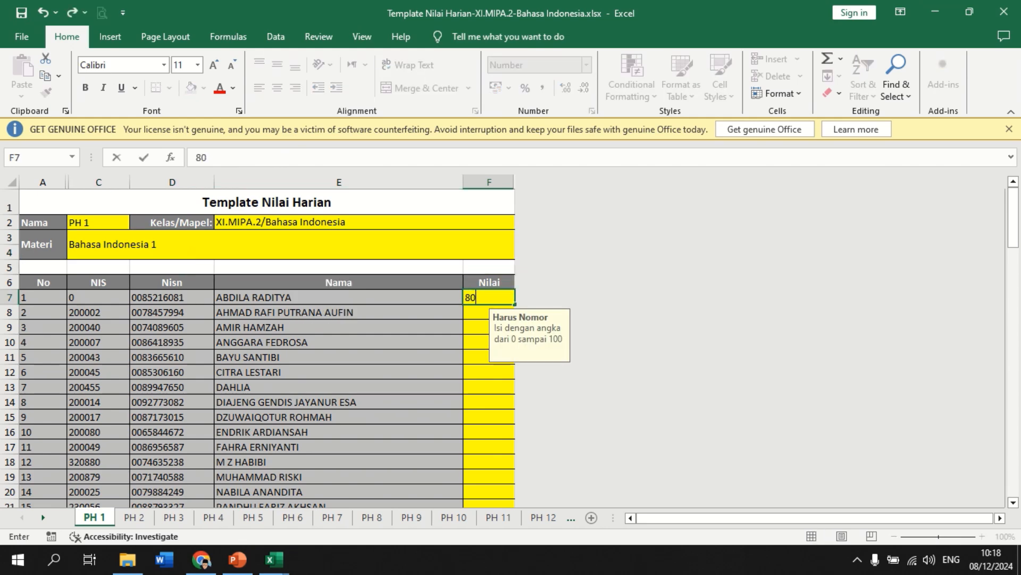
pyautogui.doubleClick(514, 304)
# Step: Enter a Nilai of 90 for all students on sheet PH 2 and save the workbook
pyautogui.click(134, 517)
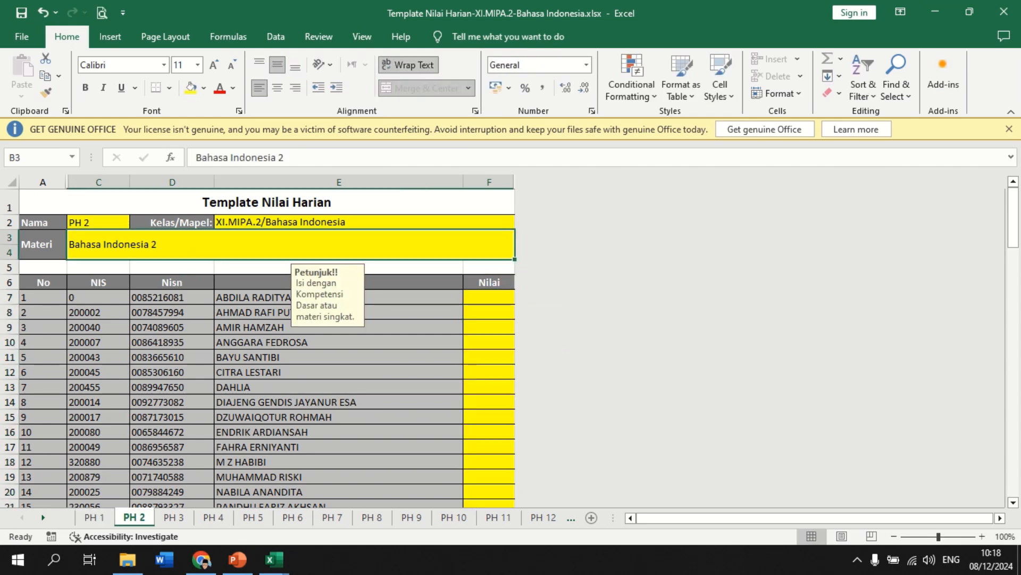
pyautogui.click(489, 297)
pyautogui.write('90')
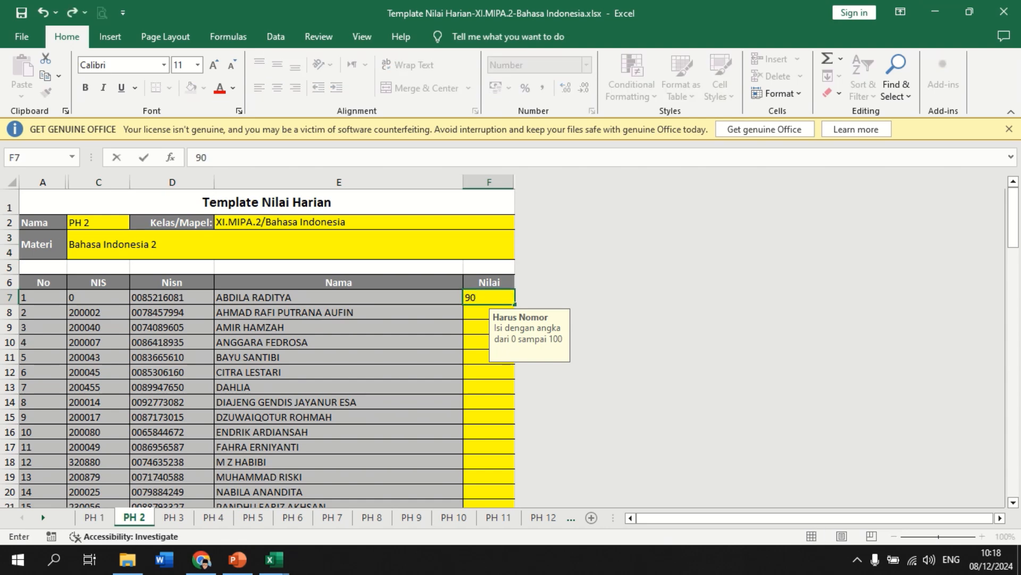
pyautogui.doubleClick(514, 305)
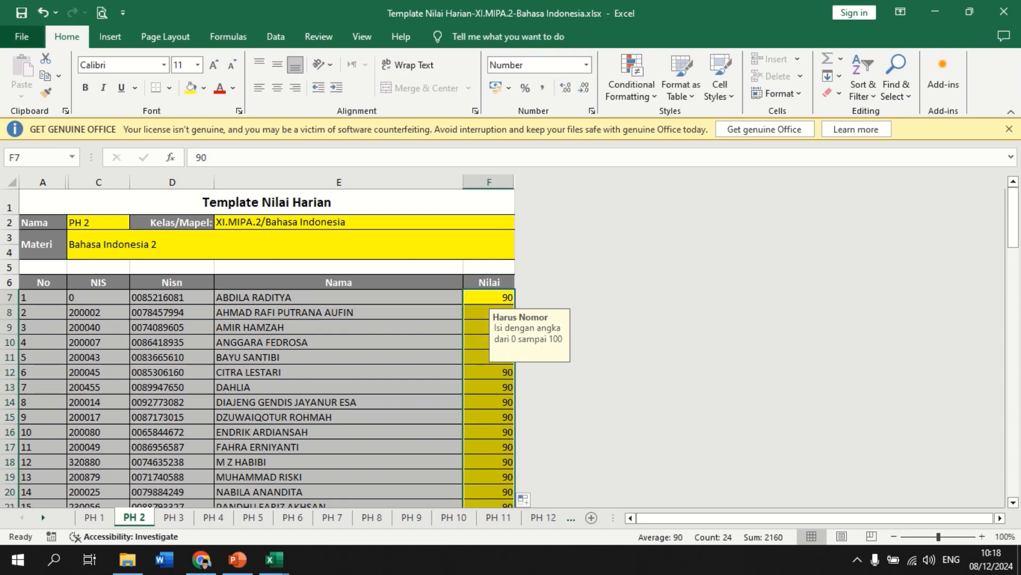
pyautogui.click(21, 13)
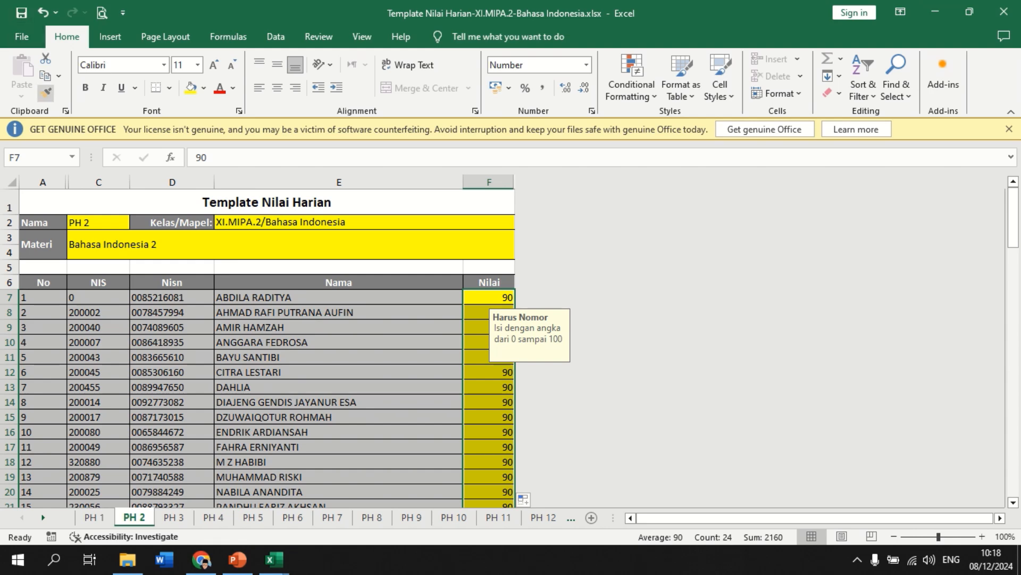
# Step: Back in the browser, upload "Template Nilai Harian-XI.MIPA.2-Bahasa Indonesia.xlsx" to the Nilai Harian page and close the upload dialog
pyautogui.click(201, 559)
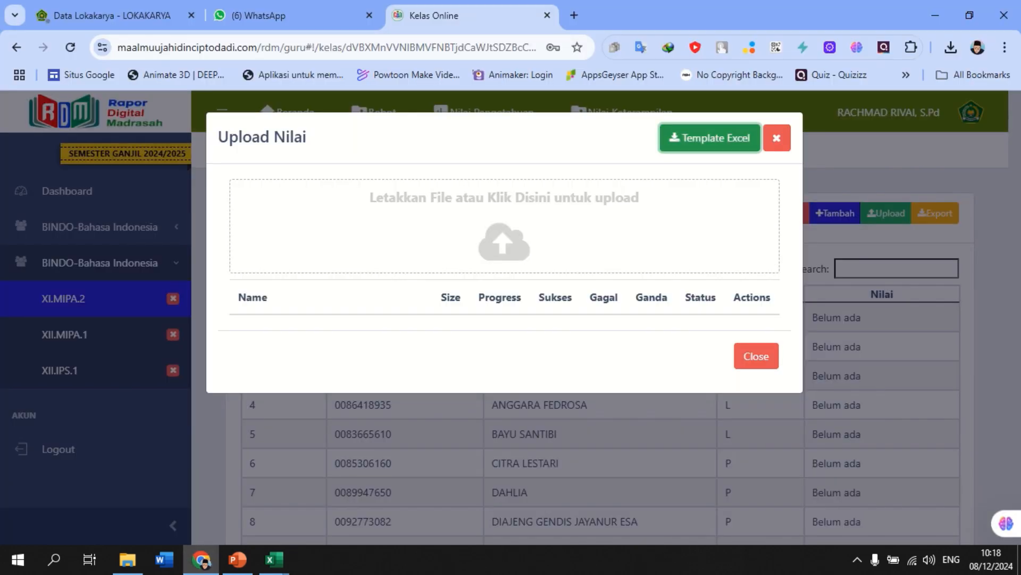
pyautogui.click(260, 209)
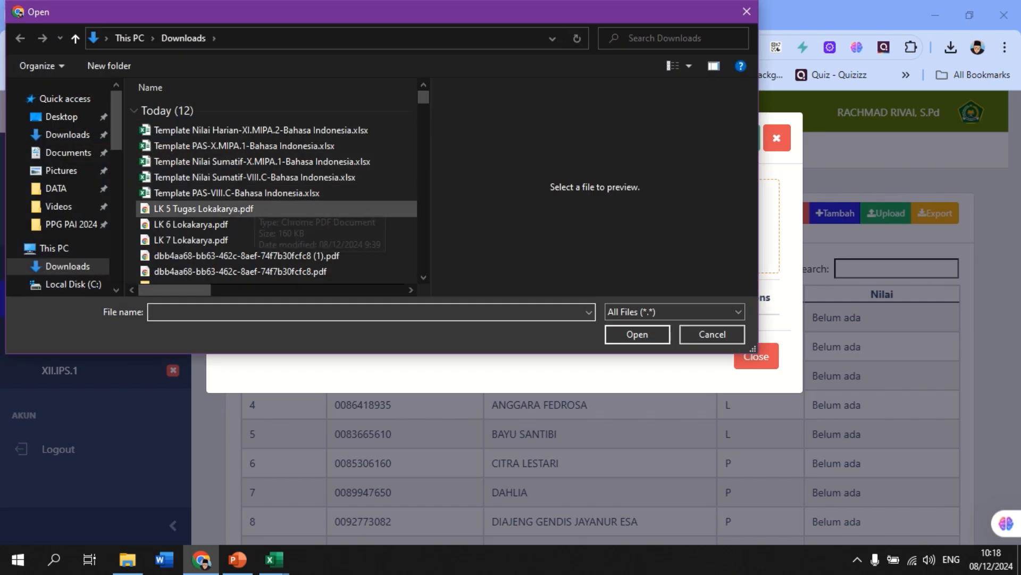
pyautogui.click(261, 130)
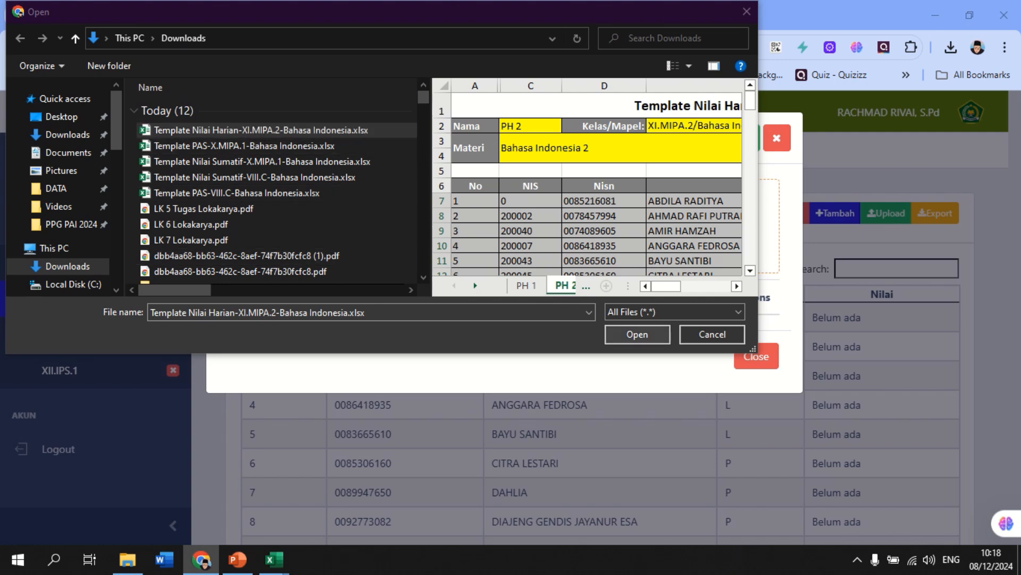
pyautogui.click(638, 335)
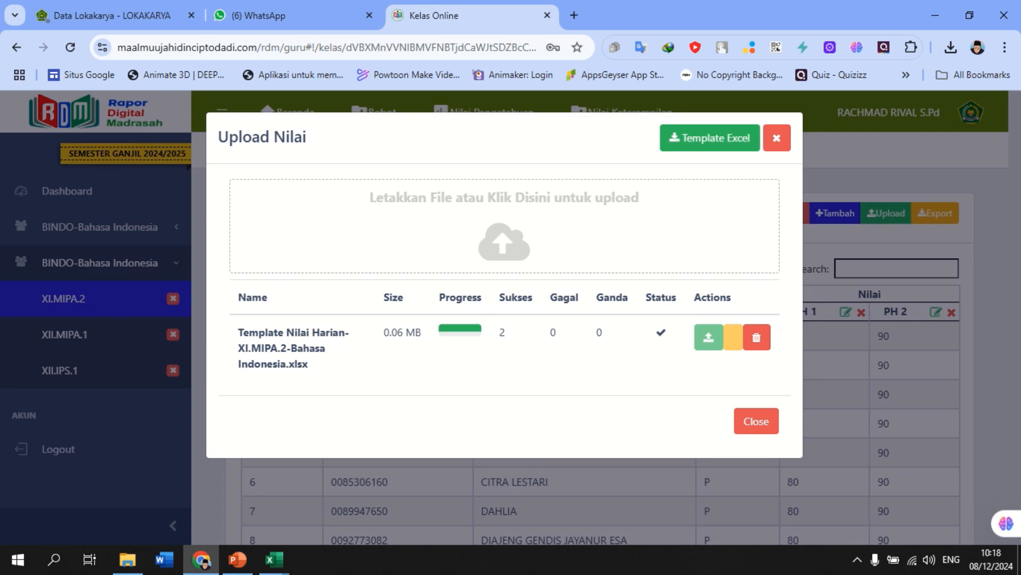
pyautogui.click(756, 421)
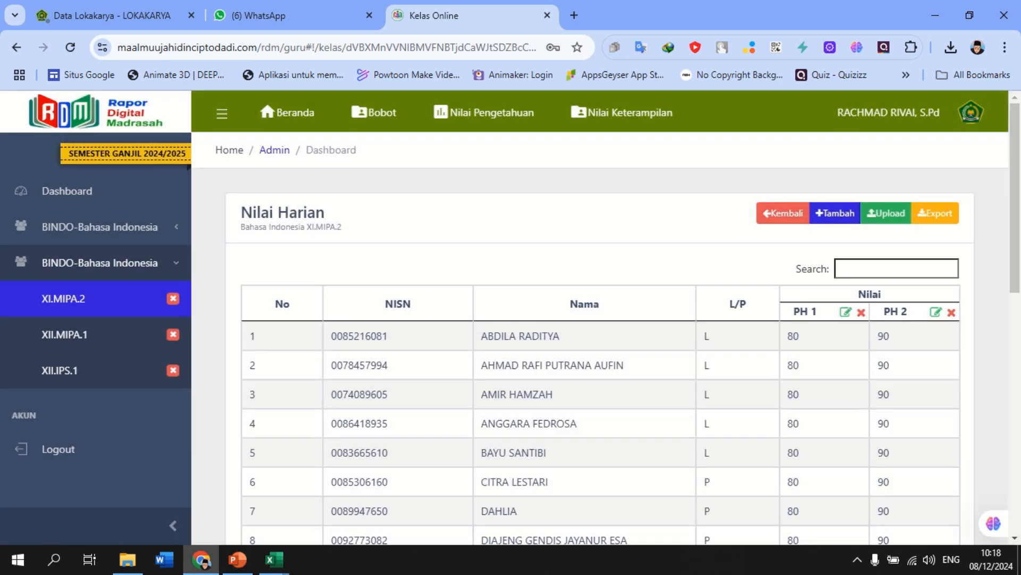
# Step: Download the PAS/PAT Excel template for XI.MIPA.2 from Nilai Pengetahuan and open it in Excel with editing enabled
pyautogui.click(484, 113)
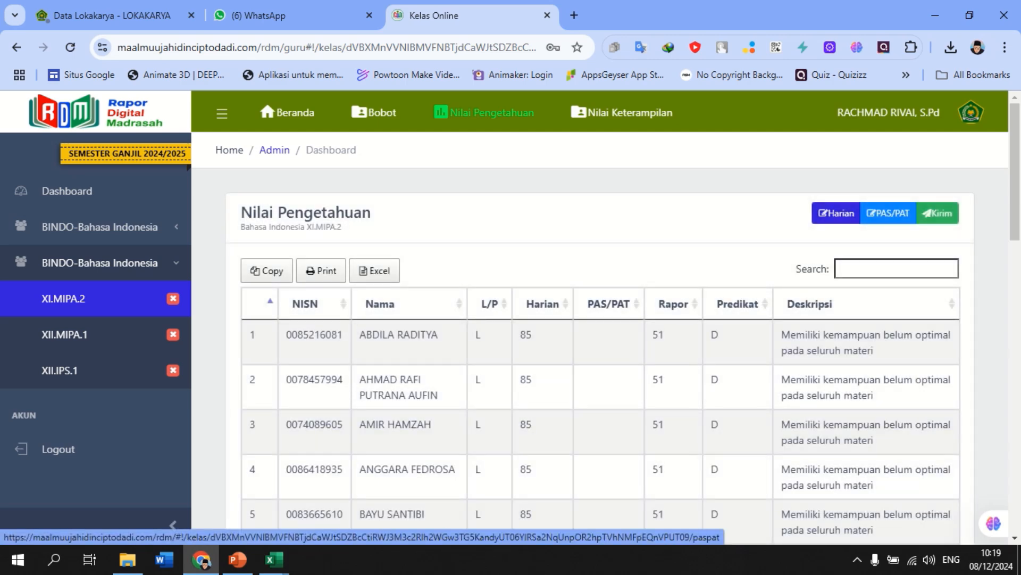
pyautogui.click(888, 213)
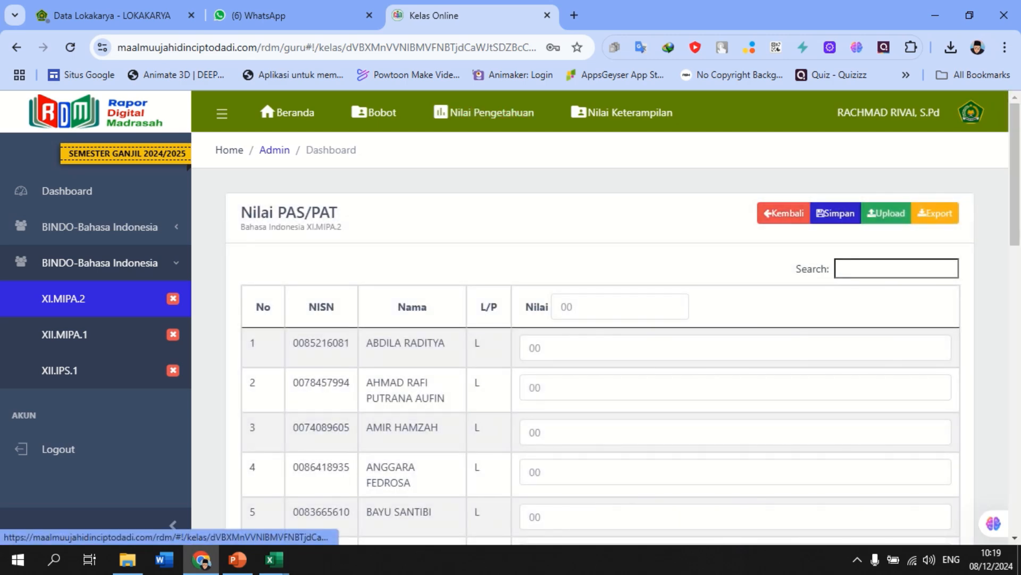
pyautogui.click(886, 213)
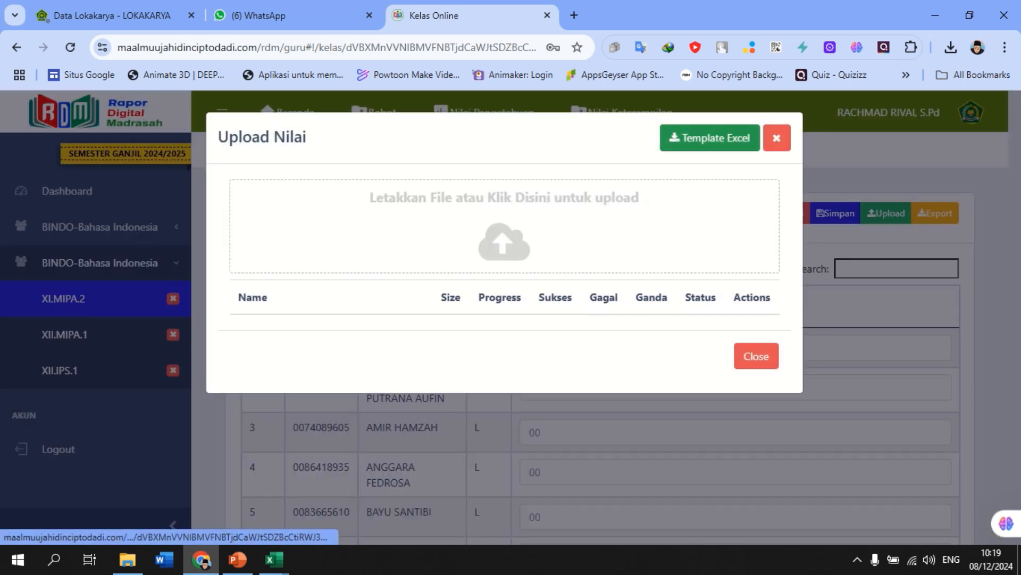
pyautogui.click(710, 138)
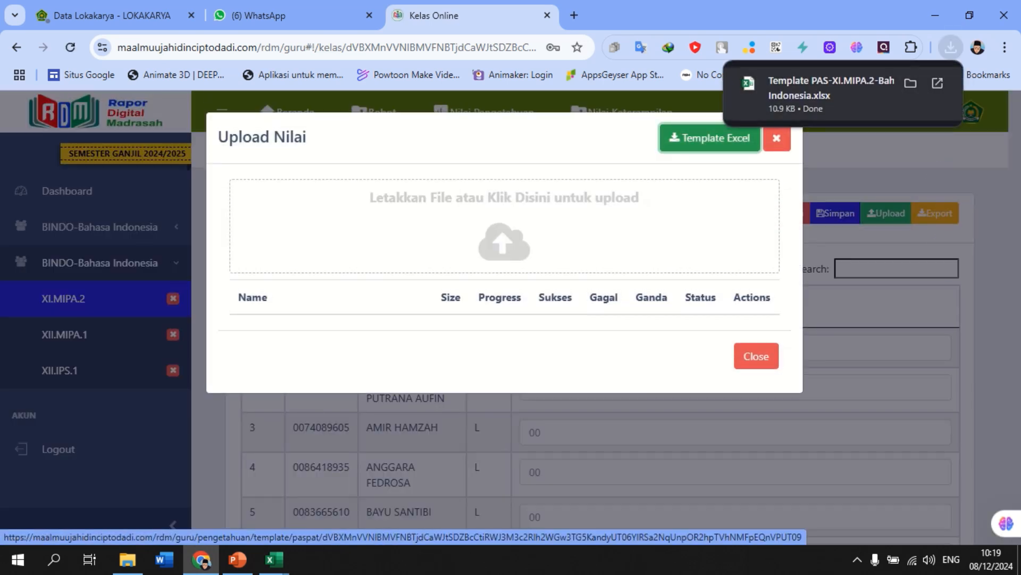
pyautogui.click(830, 91)
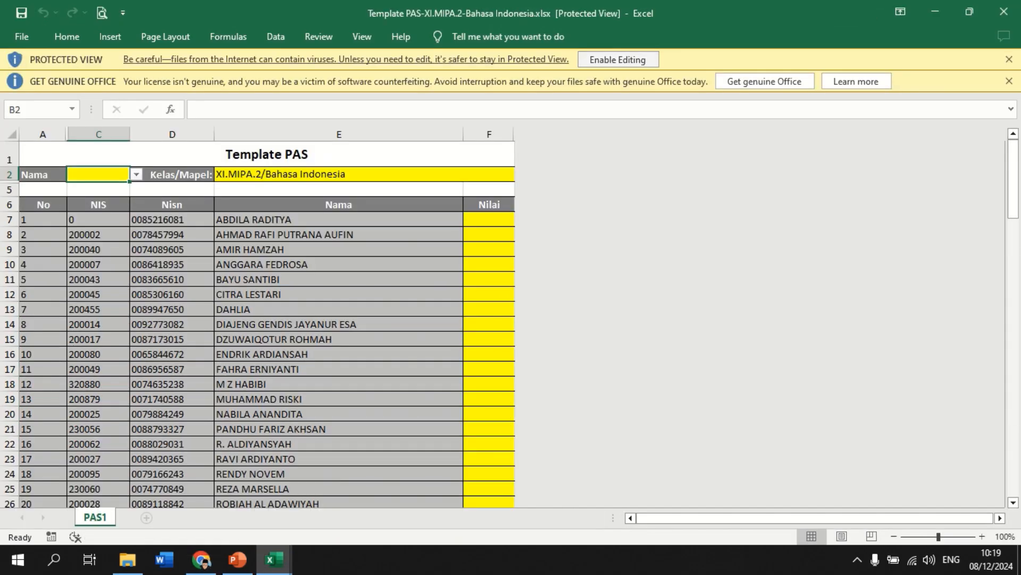
pyautogui.click(618, 59)
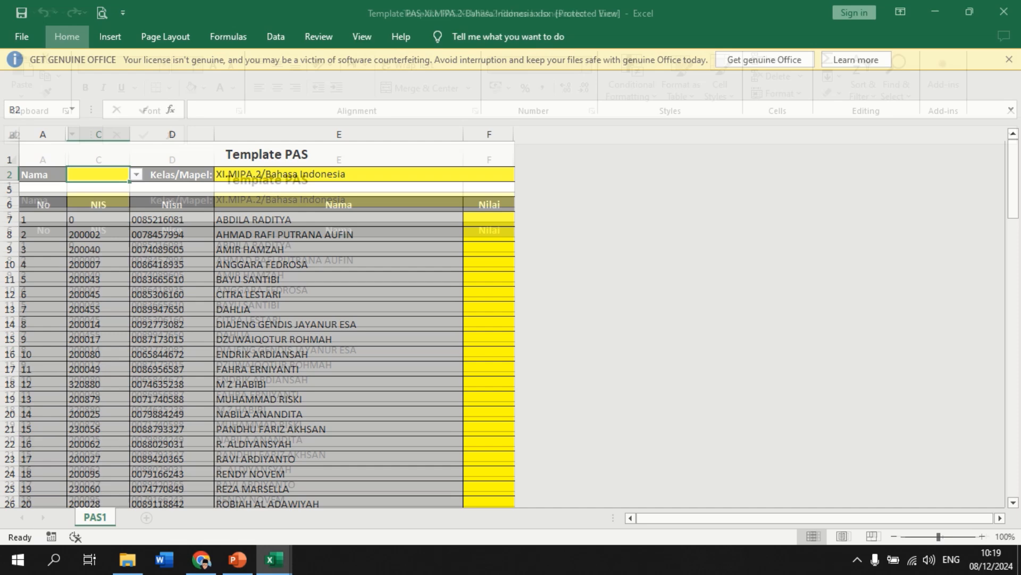
# Step: Choose PAS1 as the Nama in the Template PAS sheet
pyautogui.click(137, 223)
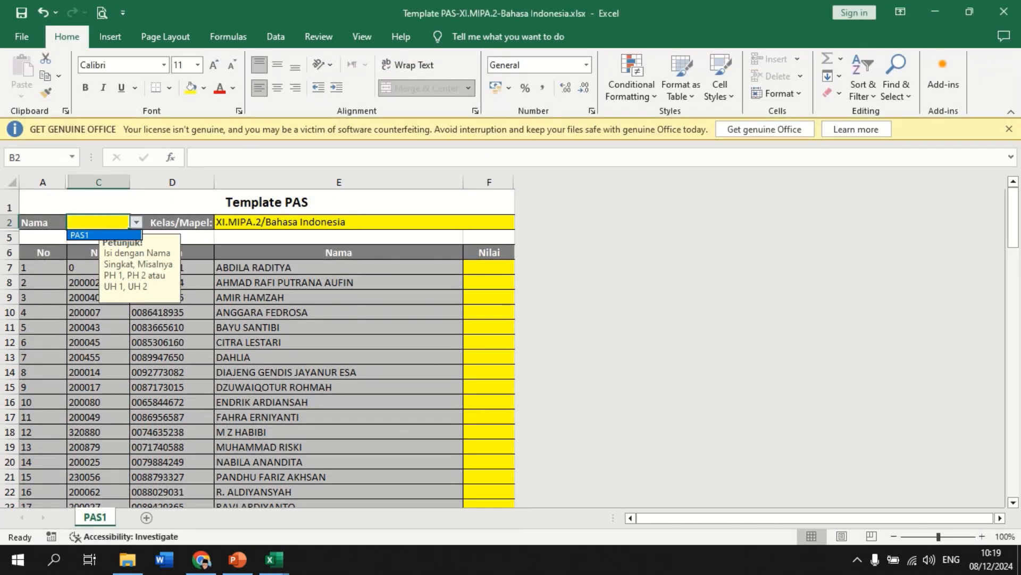
pyautogui.press('Return')
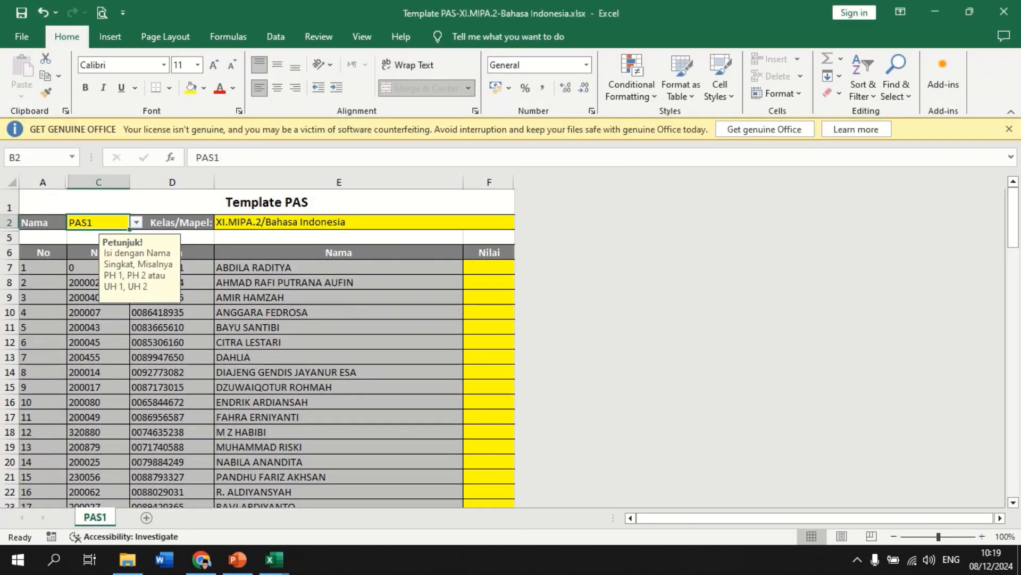
pyautogui.scroll(-1, 266, 346)
pyautogui.scroll(1, 266, 345)
# Step: Enter a Nilai of 90 for the first student, fill it down for all students and save the workbook
pyautogui.click(489, 267)
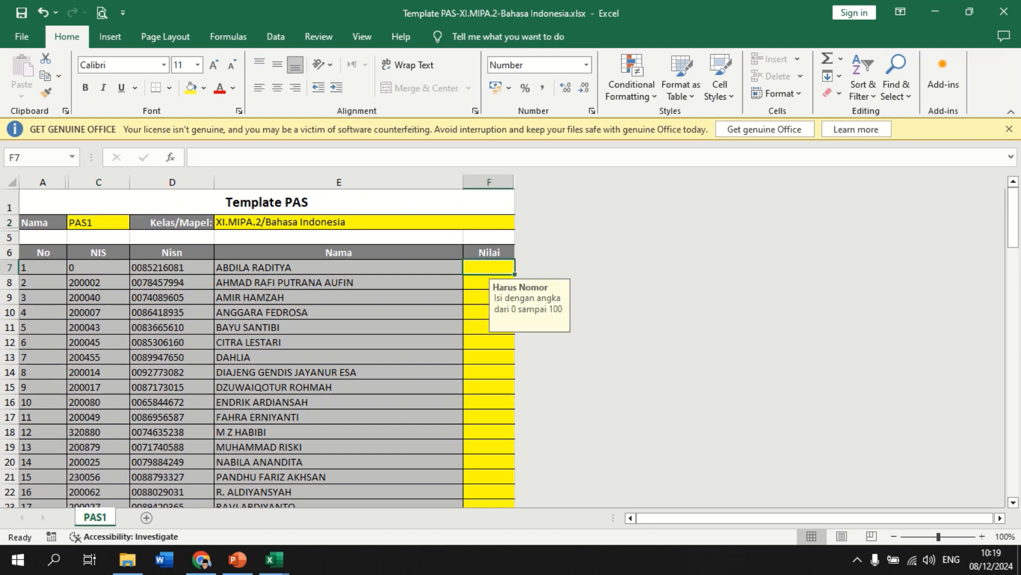
pyautogui.write('90')
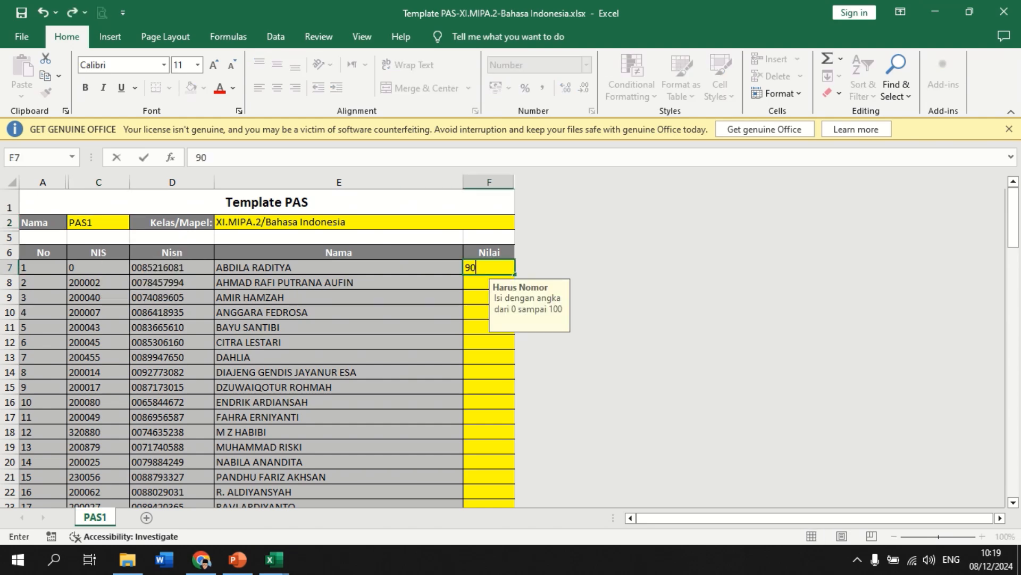
pyautogui.doubleClick(514, 275)
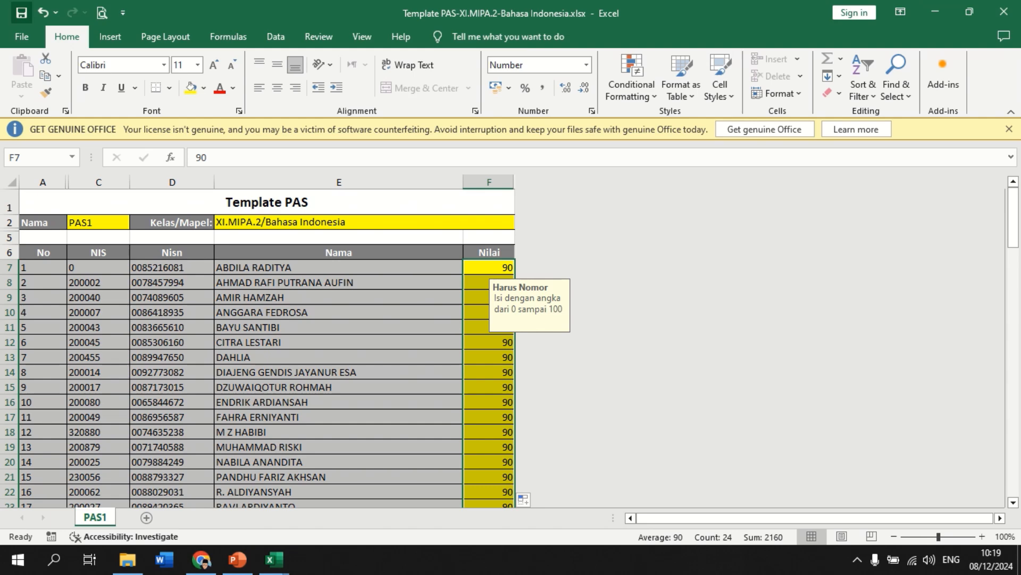
pyautogui.click(21, 13)
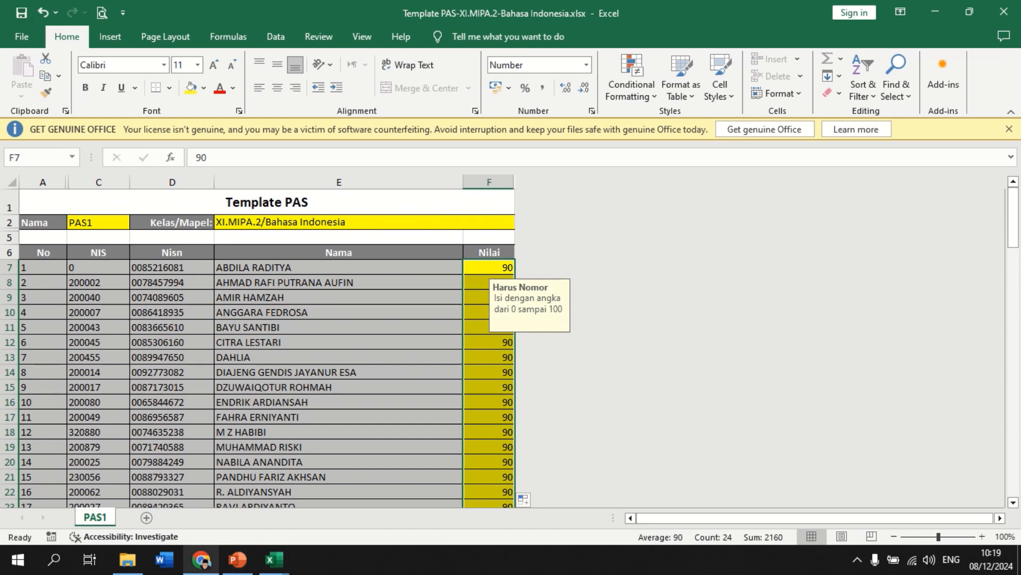
# Step: Back in the browser, upload "Template PAS-XI.MIPA.2-Bahasa Indonesia.xlsx" to the Nilai PAS/PAT page and close the upload dialog
pyautogui.click(201, 558)
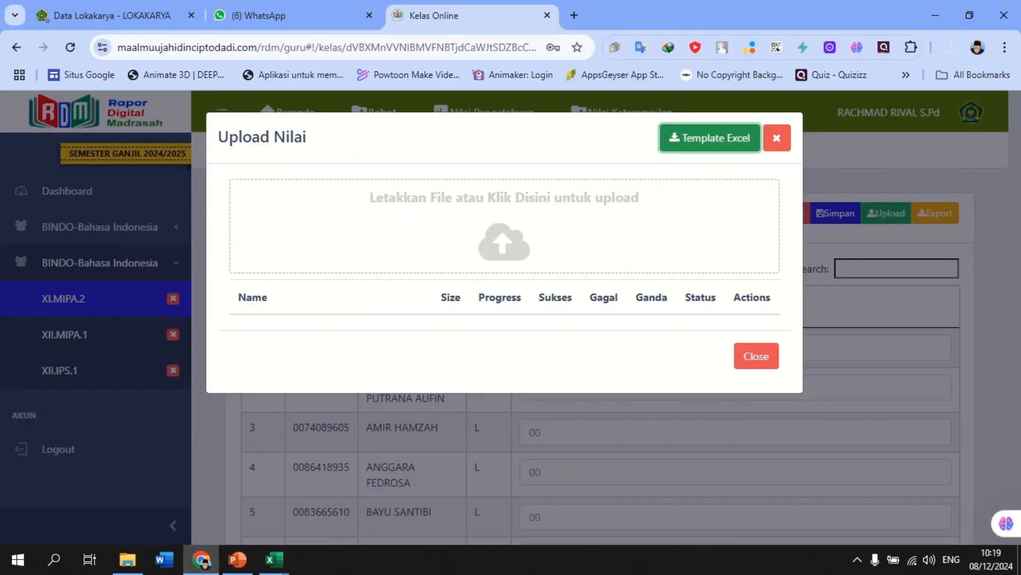
pyautogui.click(410, 226)
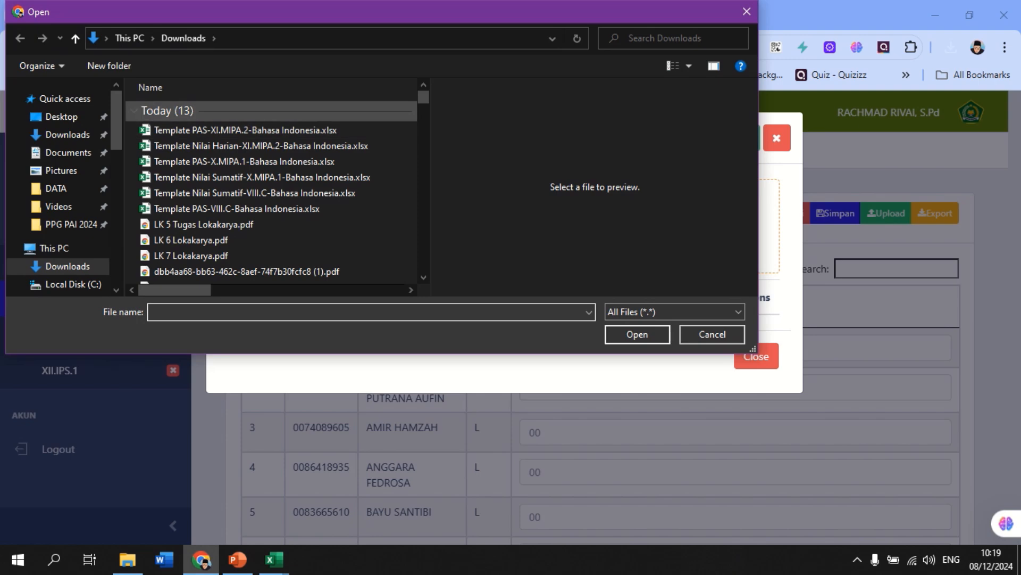
pyautogui.click(245, 131)
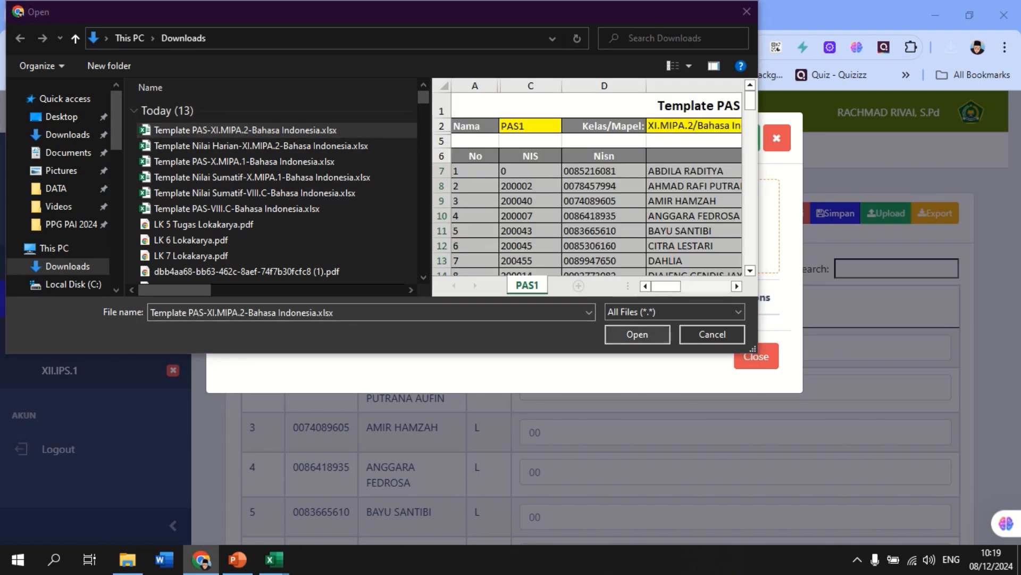
pyautogui.click(637, 335)
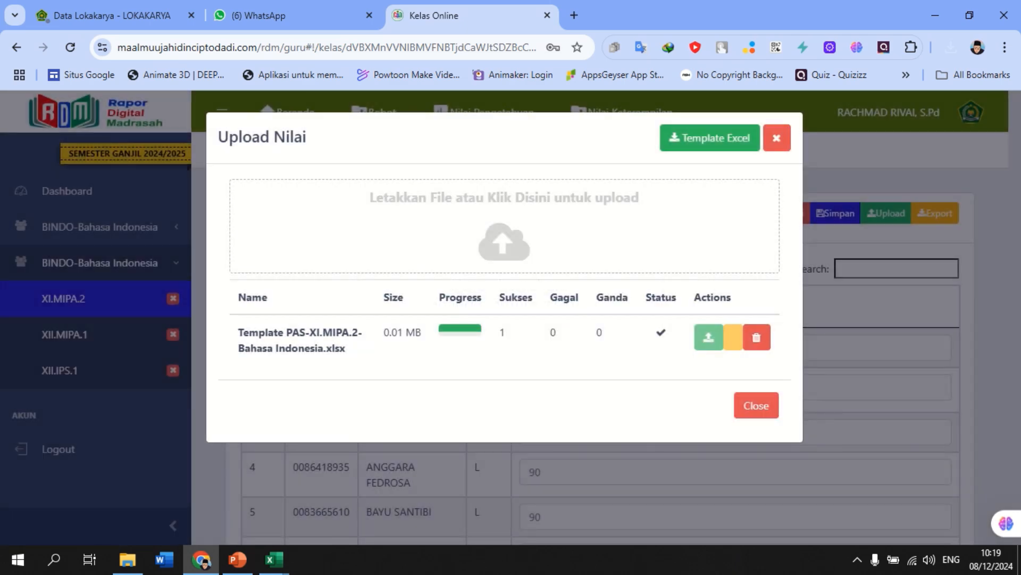
pyautogui.click(755, 405)
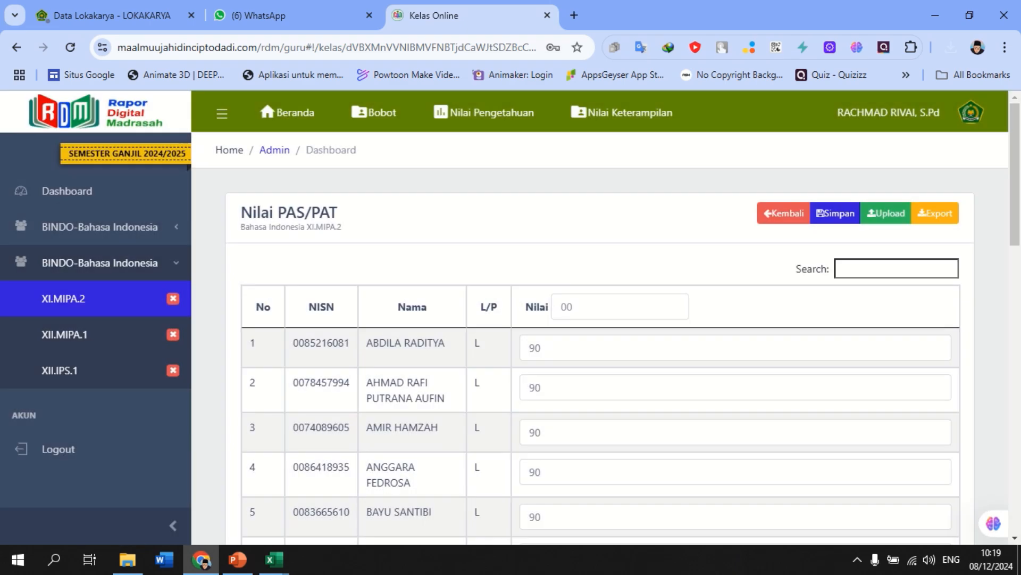
# Step: Save the PAS/PAT grades and return to Nilai Pengetahuan to review the students' Rapor, Predikat and Deskripsi entries
pyautogui.click(836, 213)
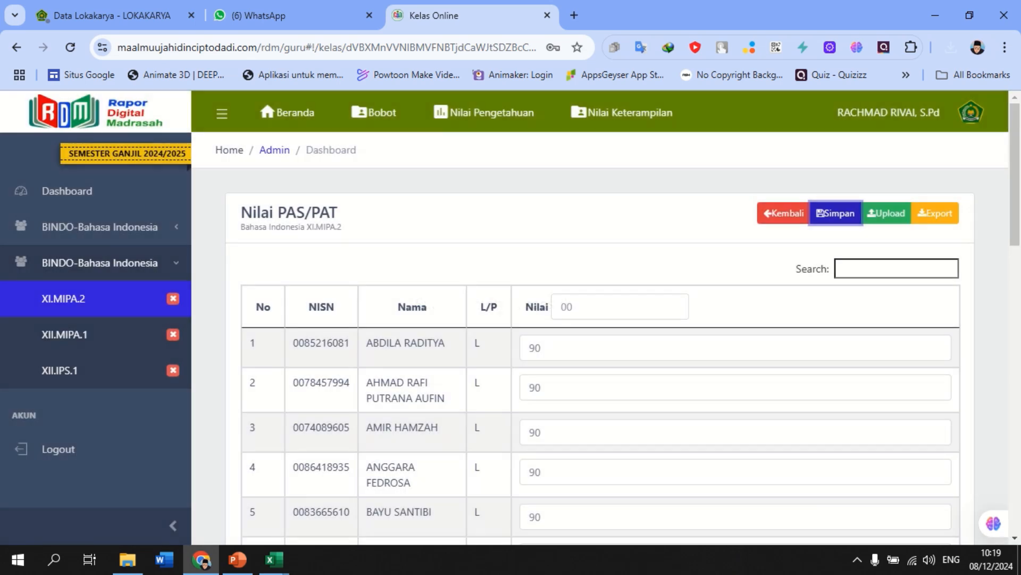
pyautogui.click(784, 213)
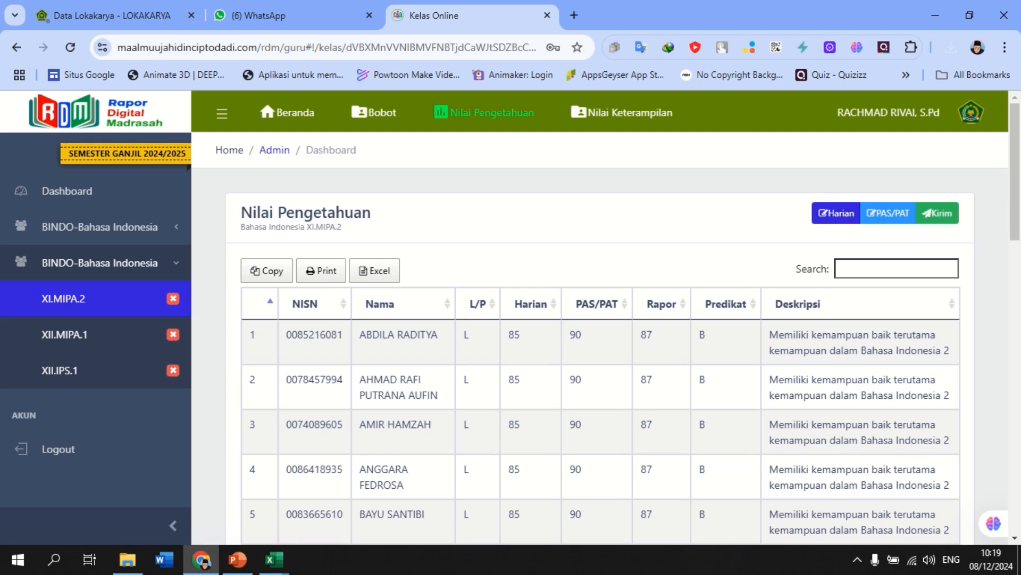
pyautogui.scroll(-5, 601, 357)
pyautogui.scroll(4, 601, 356)
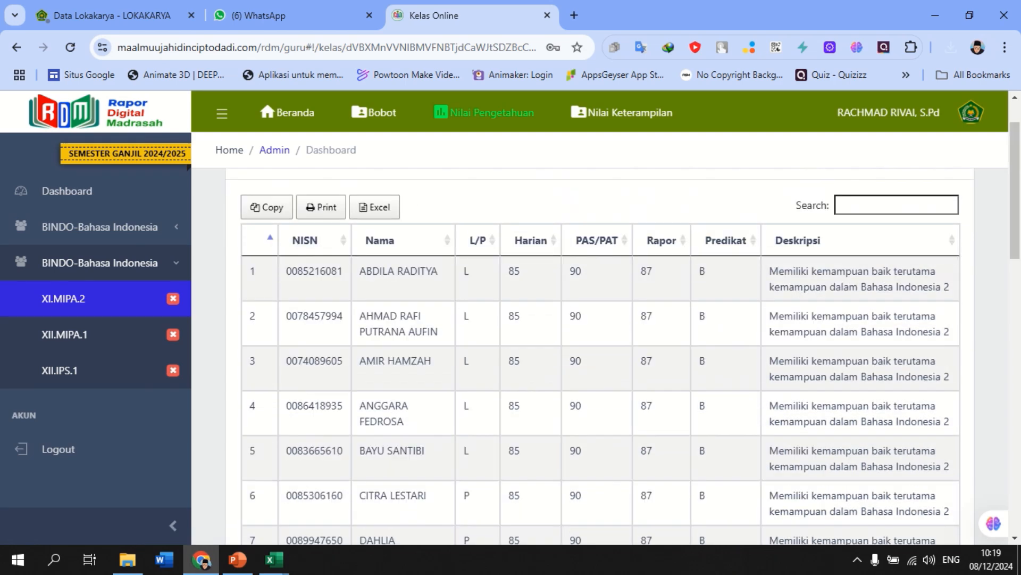
pyautogui.scroll(1, 600, 351)
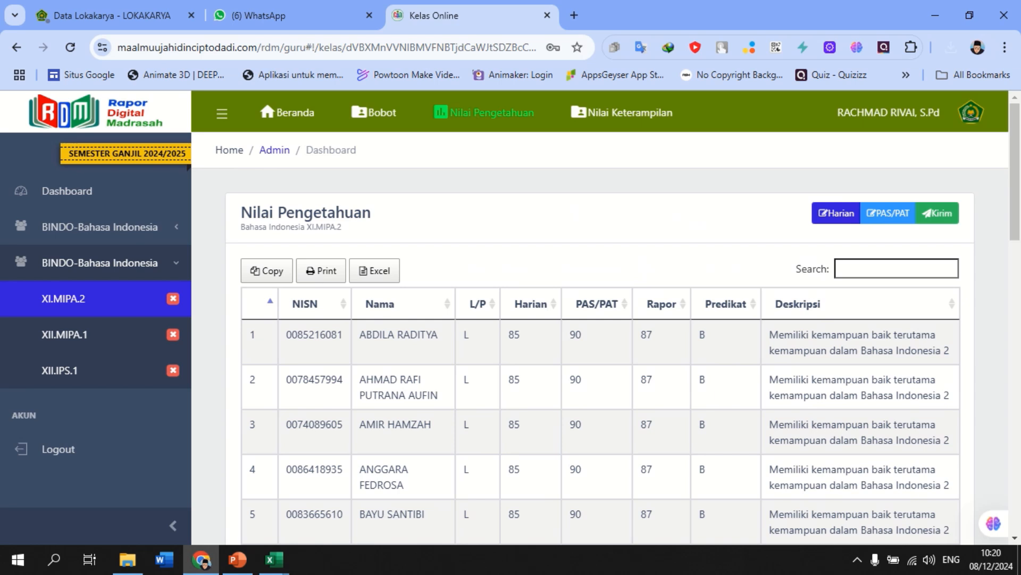
pyautogui.scroll(-1, 601, 357)
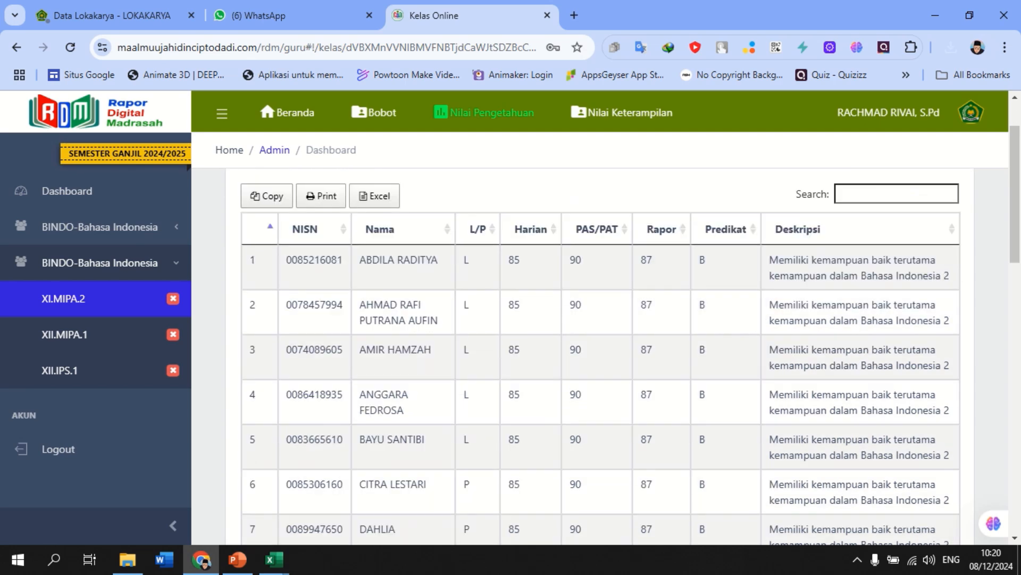
pyautogui.scroll(-3, 601, 357)
pyautogui.scroll(4, 601, 357)
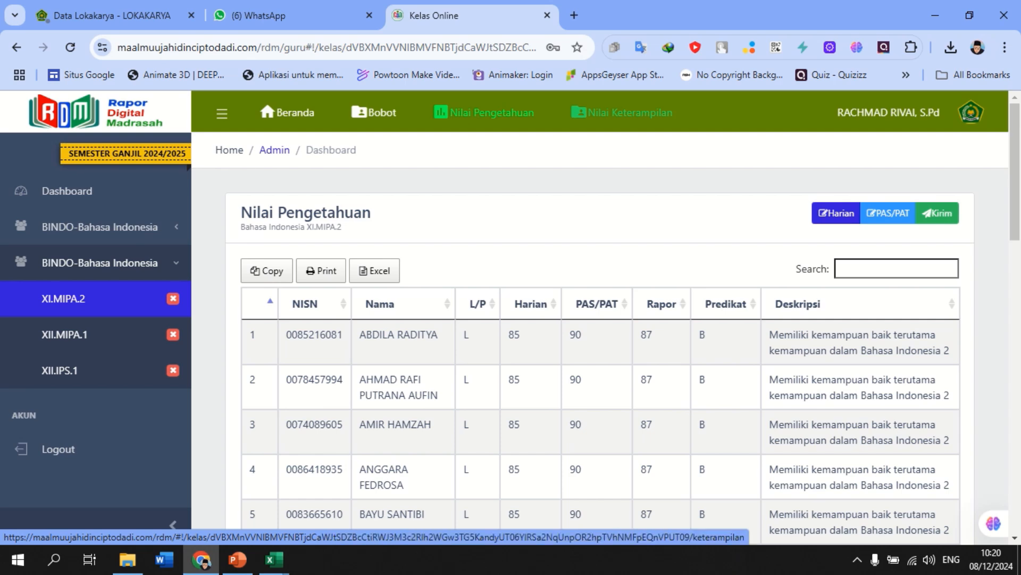
# Step: Download the Portofolio Excel template from Nilai Keterampilan for XI.MIPA.2 and open it in Excel with editing enabled
pyautogui.click(630, 112)
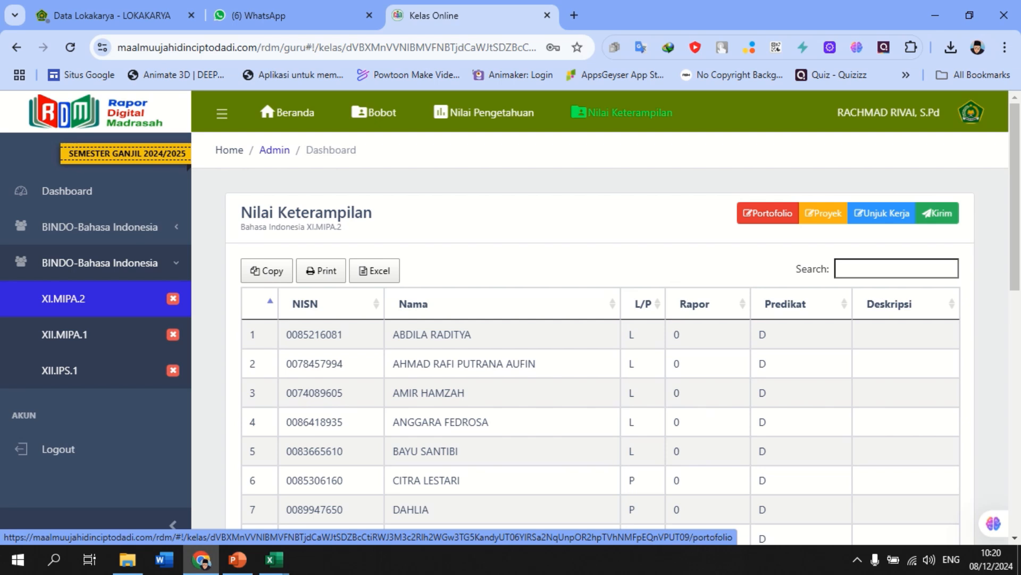
pyautogui.click(768, 213)
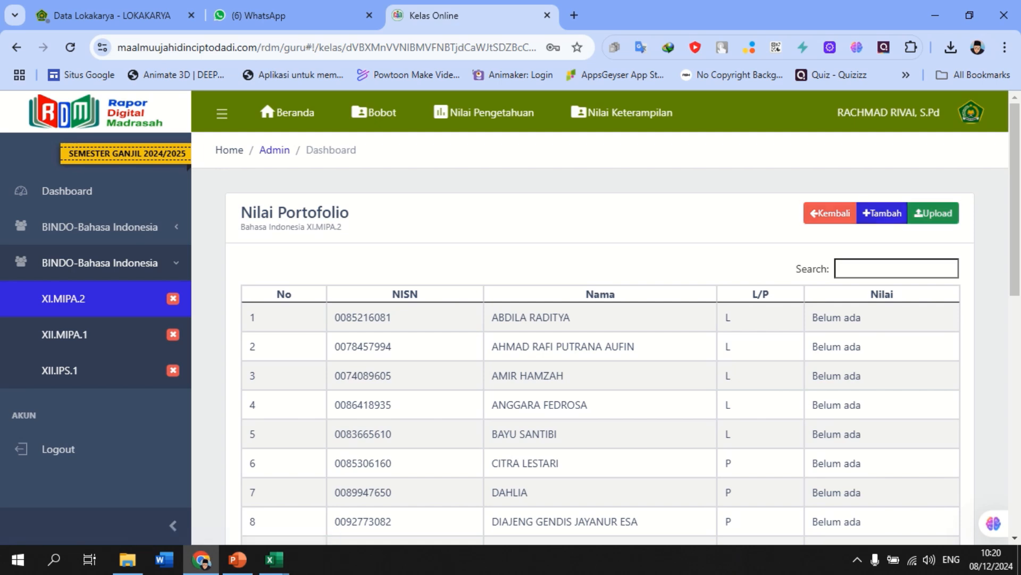
pyautogui.click(934, 213)
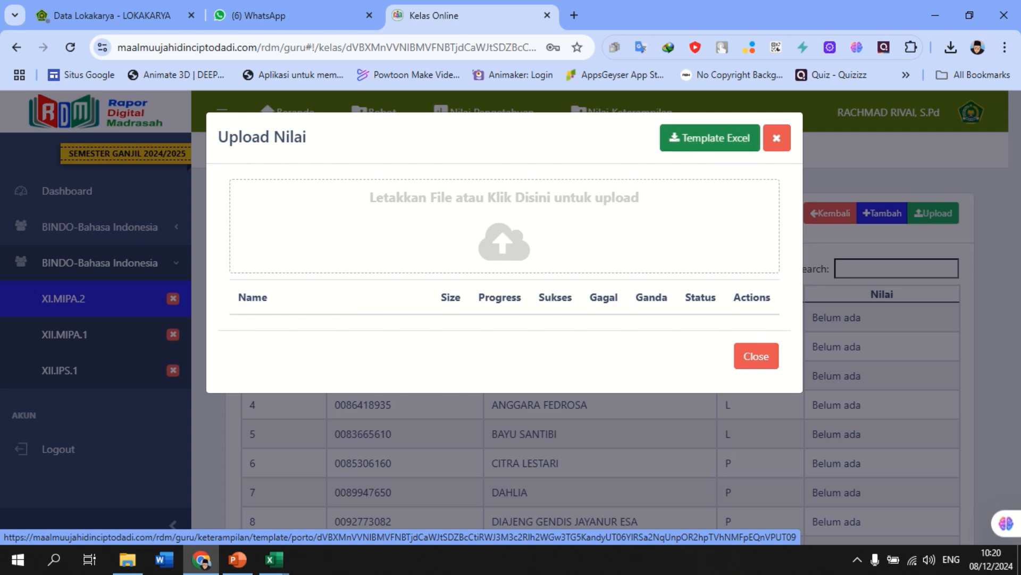
pyautogui.click(711, 138)
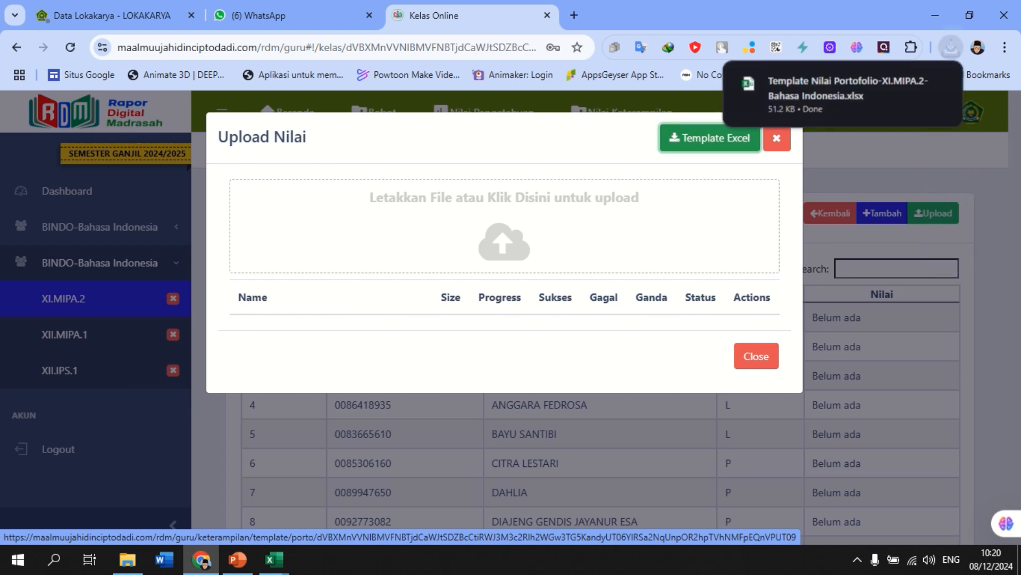
pyautogui.click(830, 95)
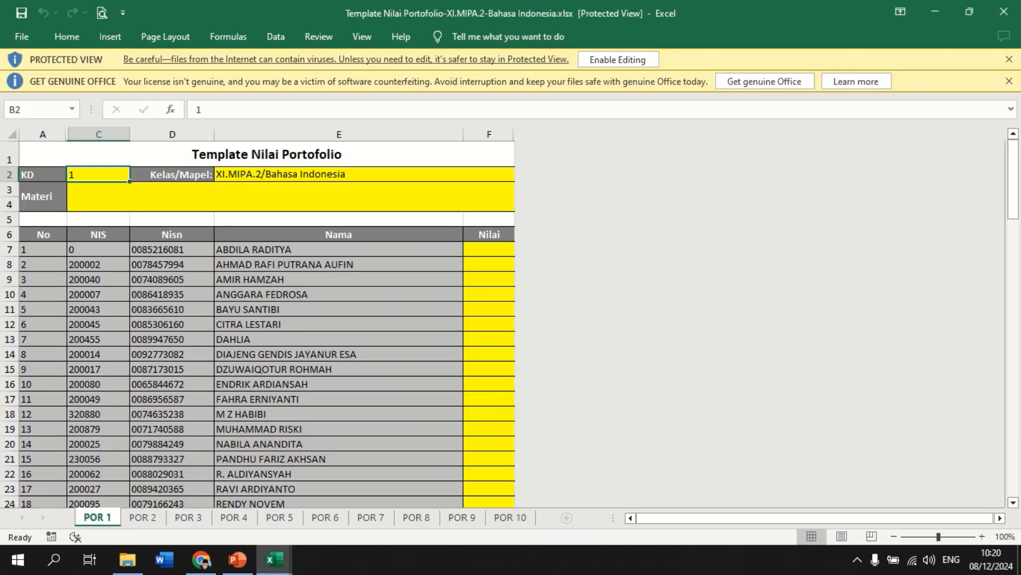
pyautogui.click(618, 59)
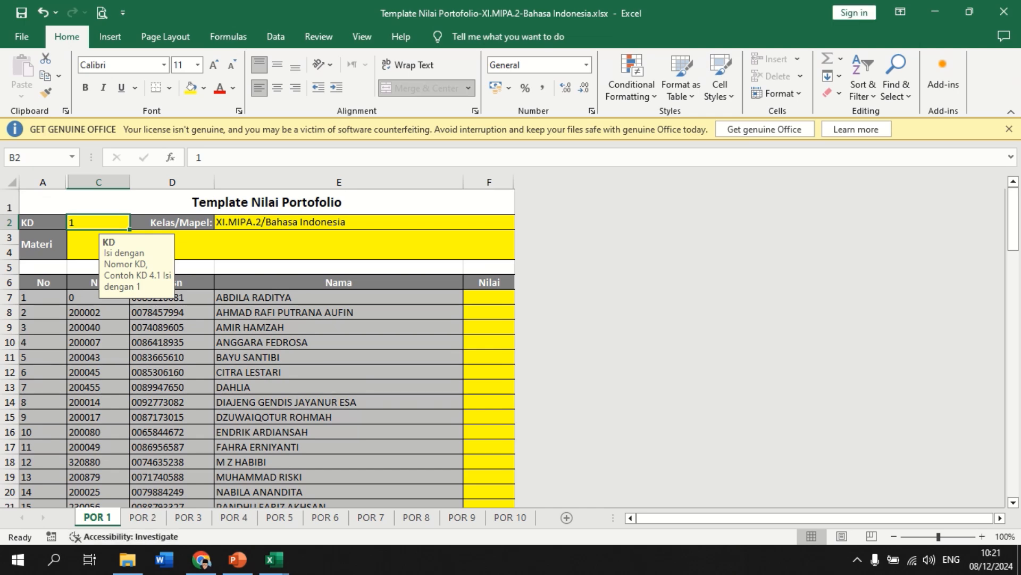
# Step: Set the Materi on the POR 1 sheet to "Bahasa Indonesia Portofolio 1"
pyautogui.hotkey('ctrl', 'pagedown')
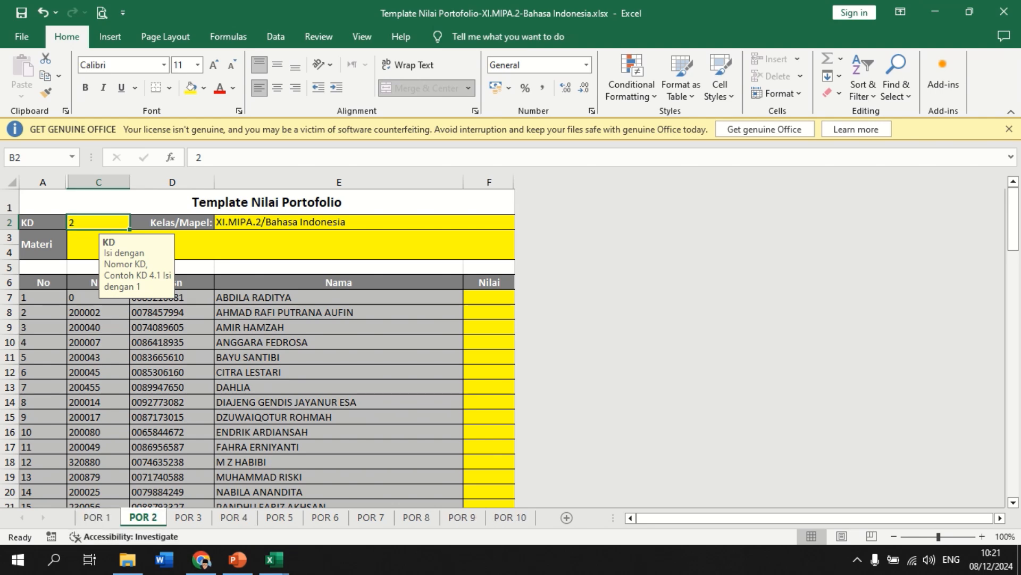
pyautogui.hotkey('ctrl', 'pageup')
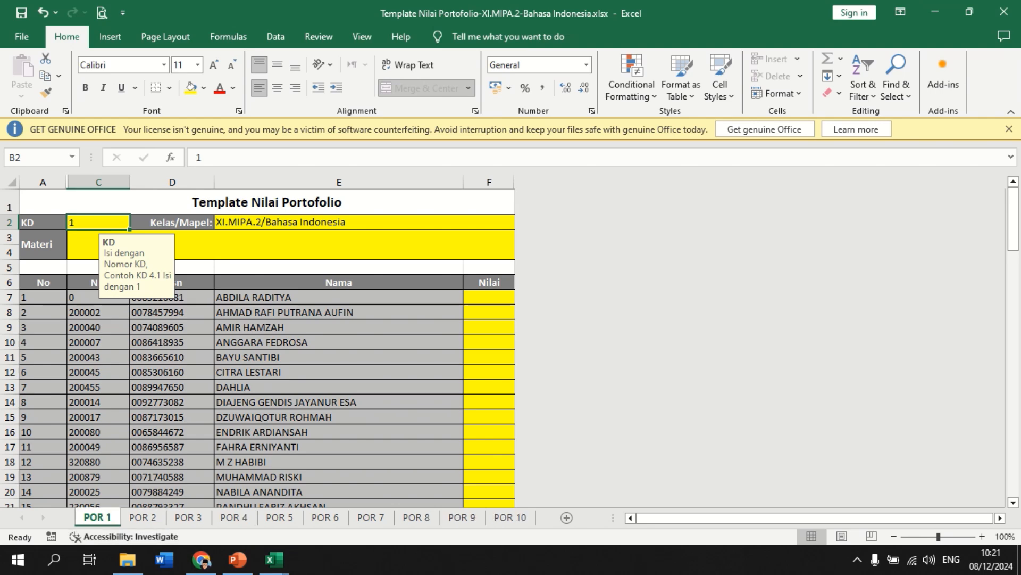
pyautogui.click(291, 244)
pyautogui.doubleClick(291, 245)
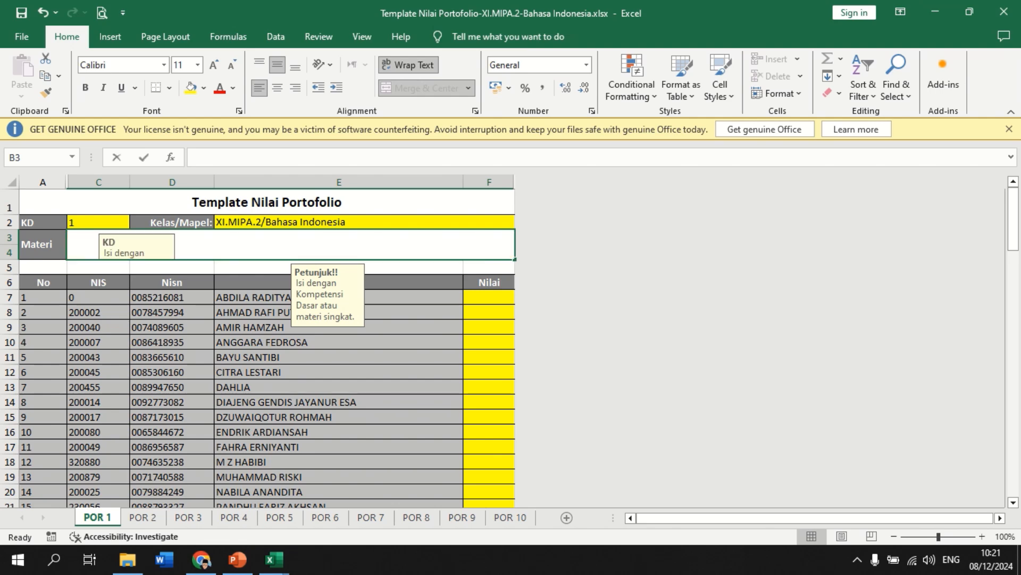
pyautogui.write('Porto')
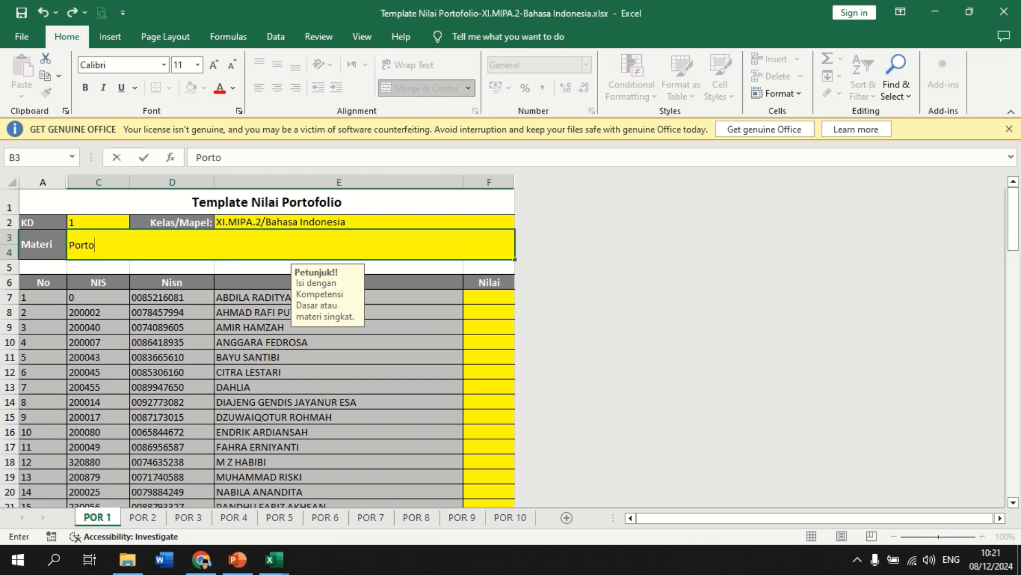
pyautogui.press('BackSpace')
pyautogui.press('BackSpace')
pyautogui.press('BackSpace')
pyautogui.press('BackSpace')
pyautogui.press('BackSpace')
pyautogui.write('Bahasa Indon')
pyautogui.press('BackSpace')
pyautogui.press('BackSpace')
pyautogui.press('BackSpace')
pyautogui.press('BackSpace')
pyautogui.write('ndonesai')
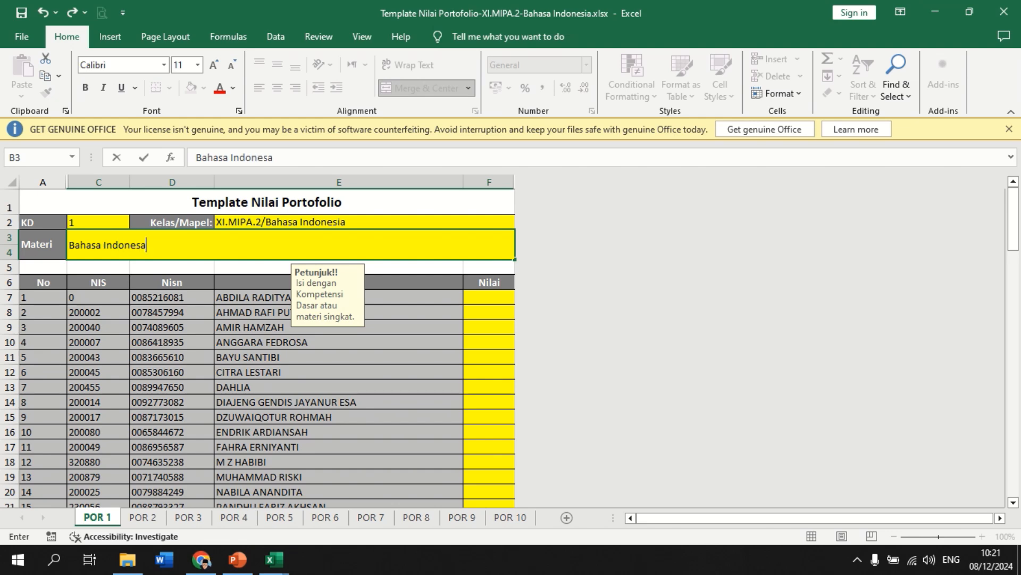
pyautogui.press('BackSpace')
pyautogui.press('BackSpace')
pyautogui.write('ia Portofoio')
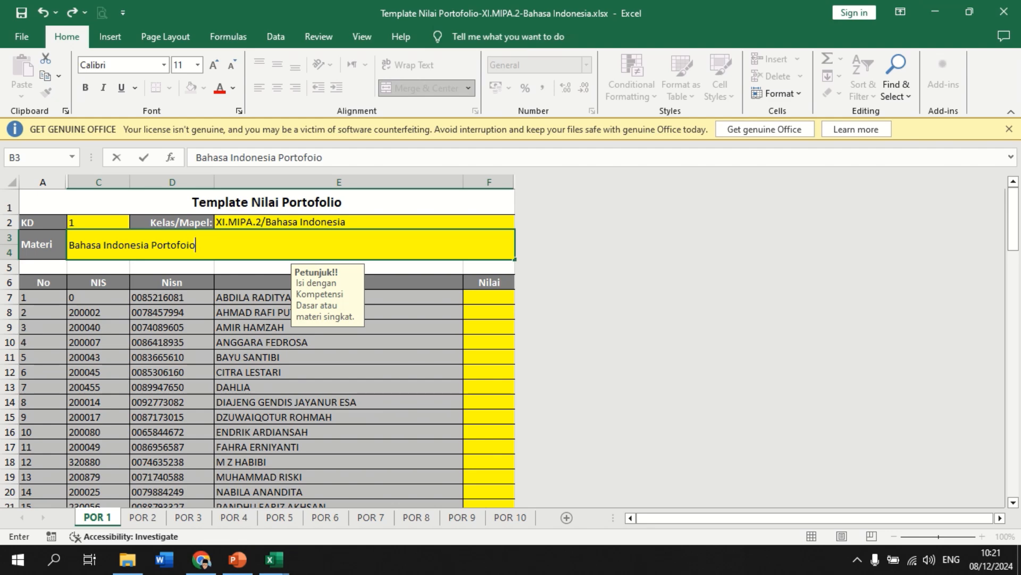
pyautogui.press('BackSpace')
pyautogui.press('BackSpace')
pyautogui.write('lio 1')
pyautogui.hotkey('ctrl', 'Return')
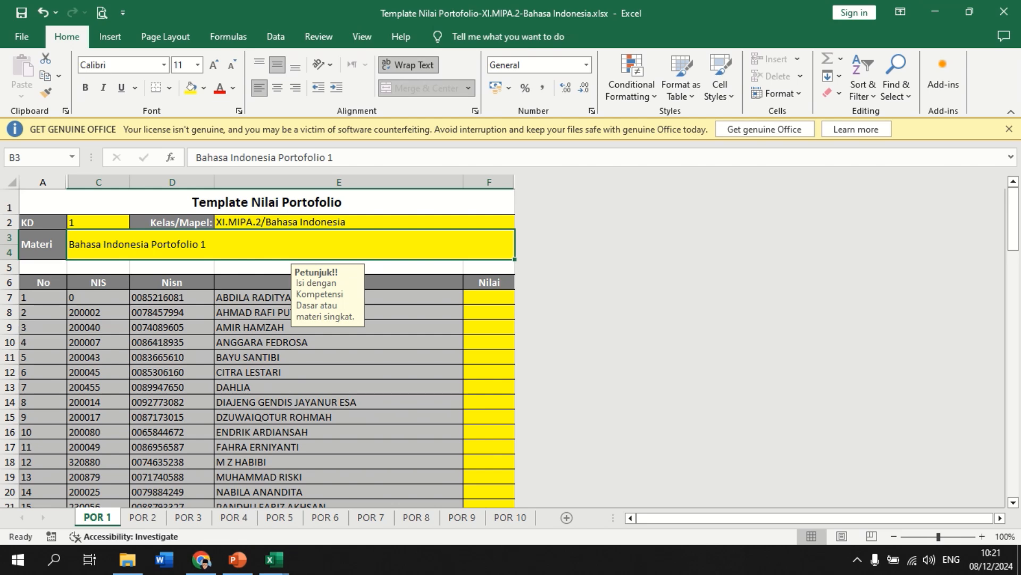
# Step: Enter a Nilai of 70 for the first student on POR 1, fill it down for all students and save the workbook
pyautogui.click(489, 297)
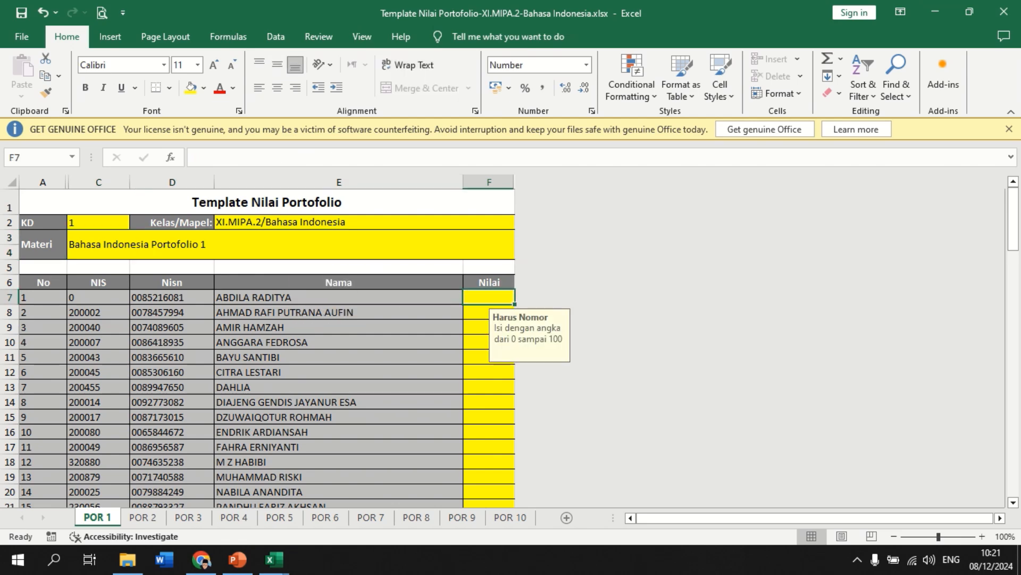
pyautogui.click(291, 244)
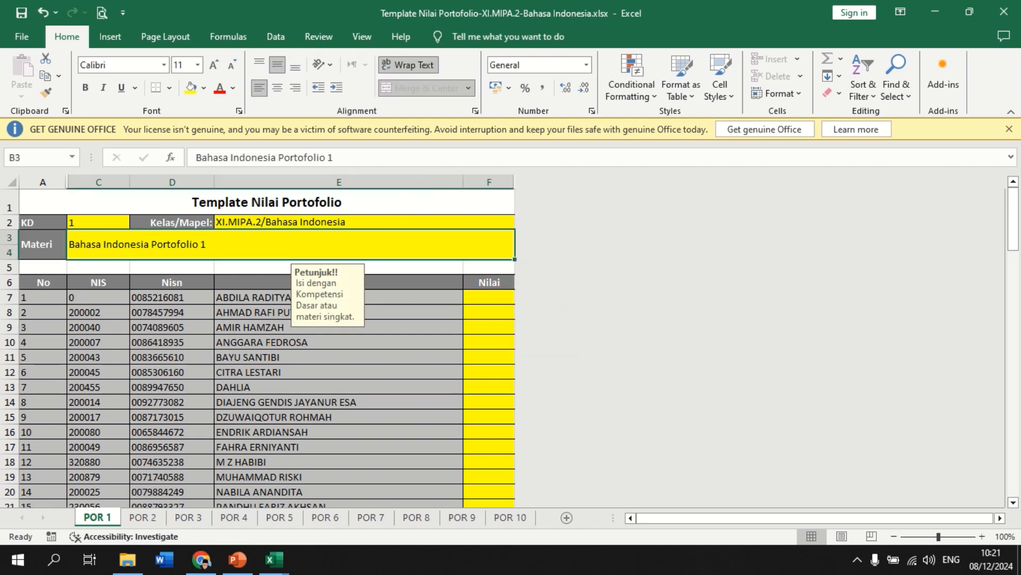
pyautogui.click(489, 297)
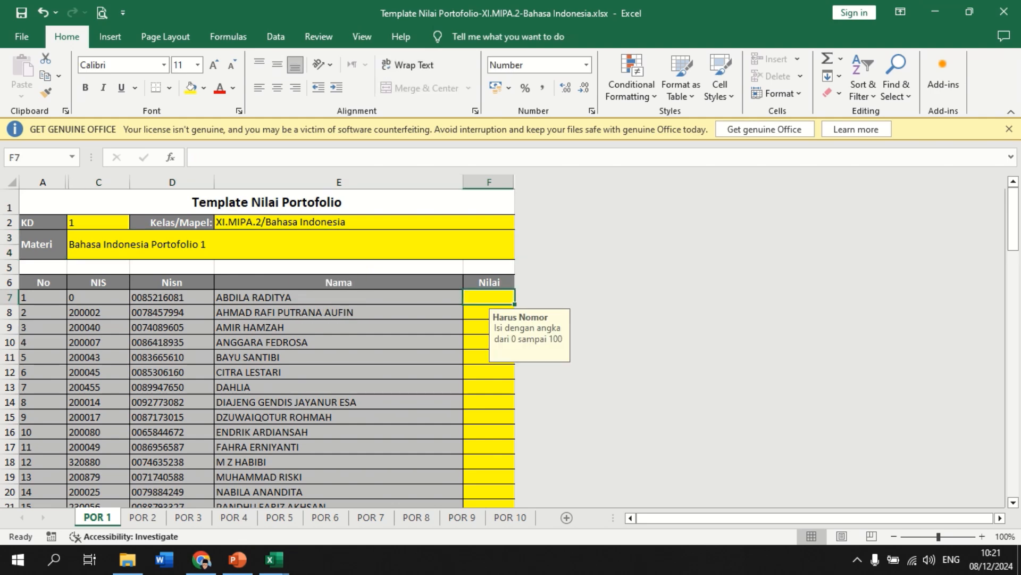
pyautogui.write('70')
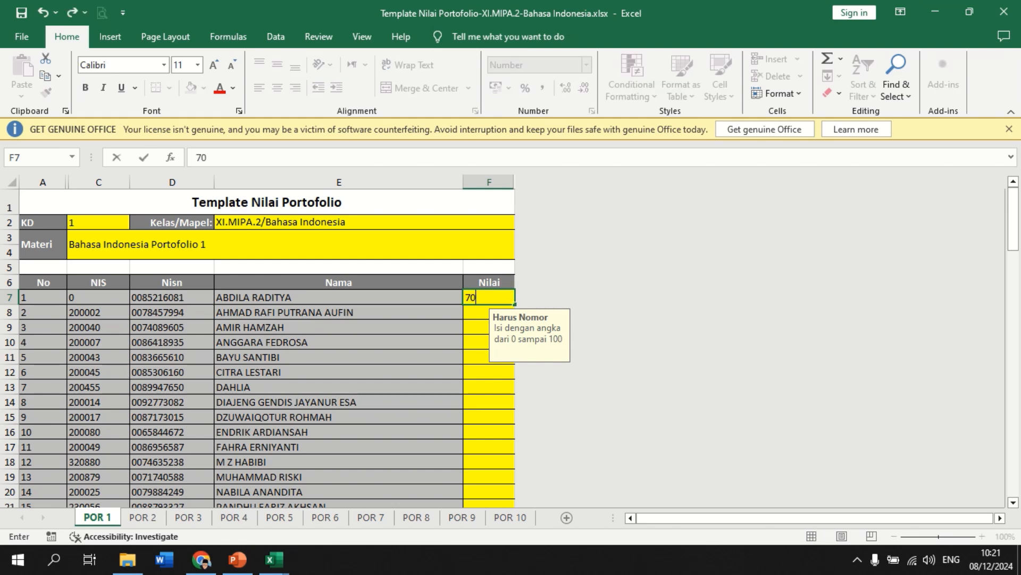
pyautogui.doubleClick(515, 304)
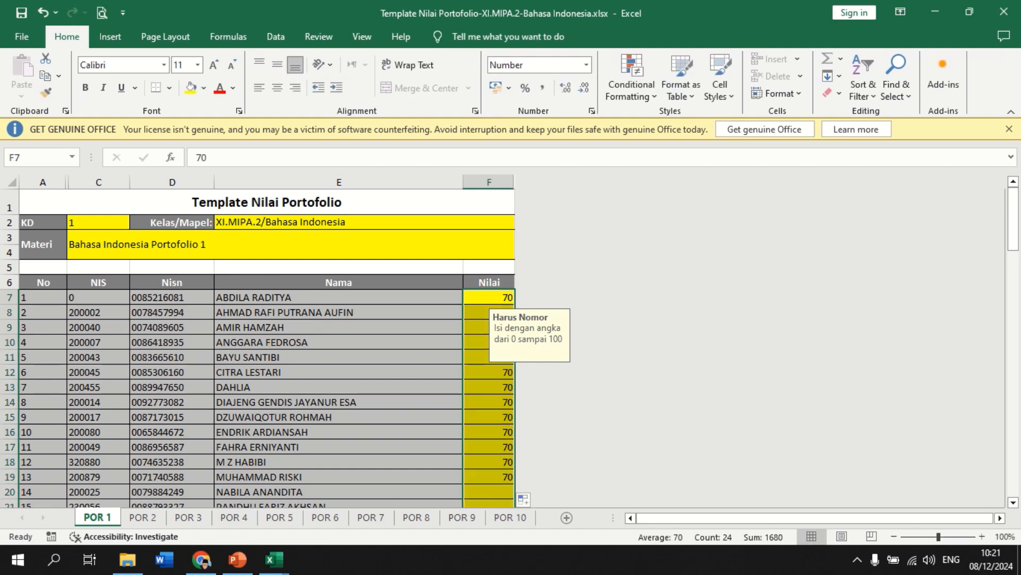
pyautogui.hotkey('ctrl', 's')
pyautogui.click(291, 244)
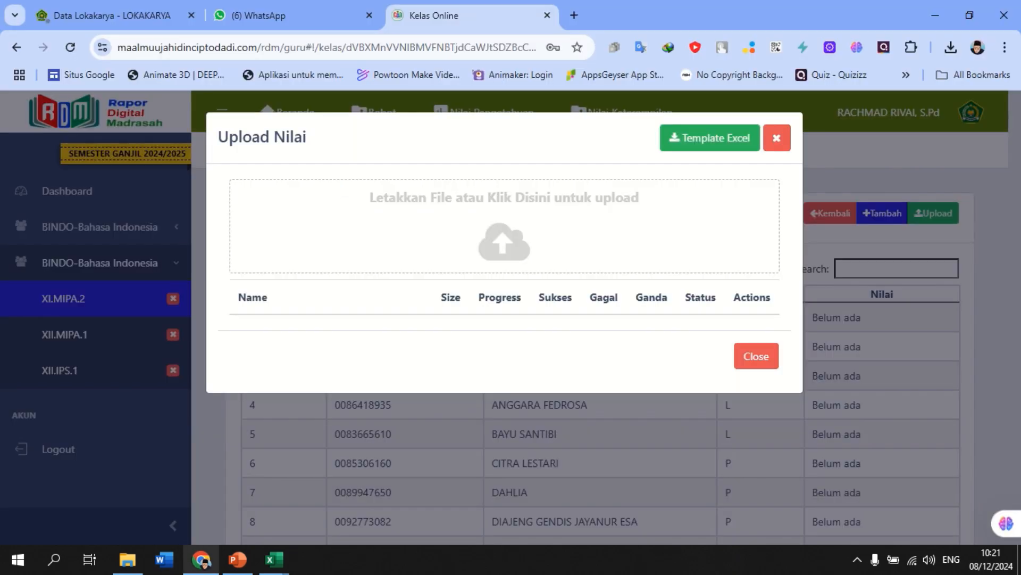
# Step: Switch to the browser, upload "Template Nilai Portofolio-XI.MIPA.2-Bahasa Indonesia.xlsx" to Nilai Portofolio and close the upload dialog
pyautogui.click(201, 560)
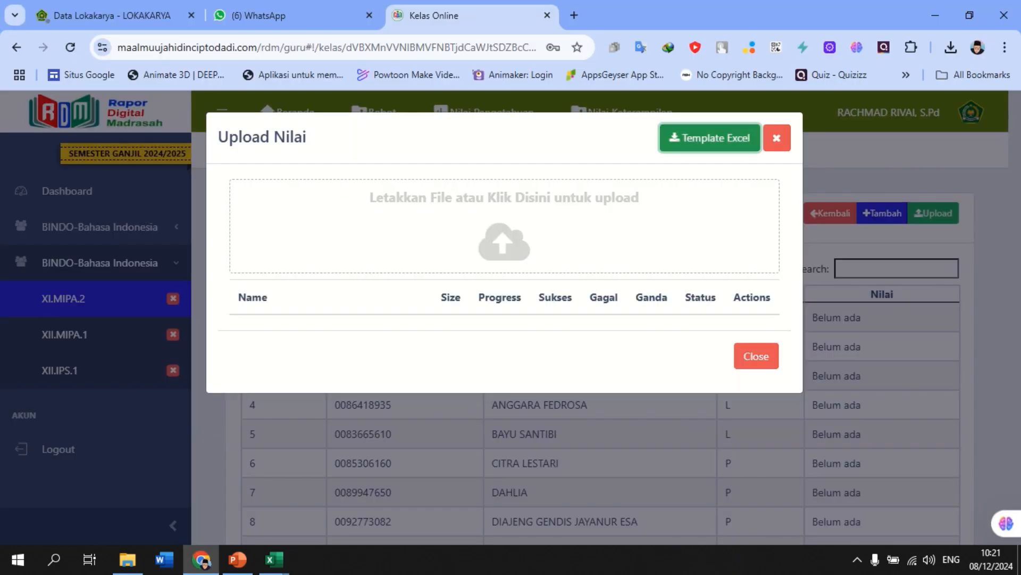
pyautogui.click(345, 213)
pyautogui.moveTo(296, 133); pyautogui.dragTo(294, 144)
pyautogui.press('Return')
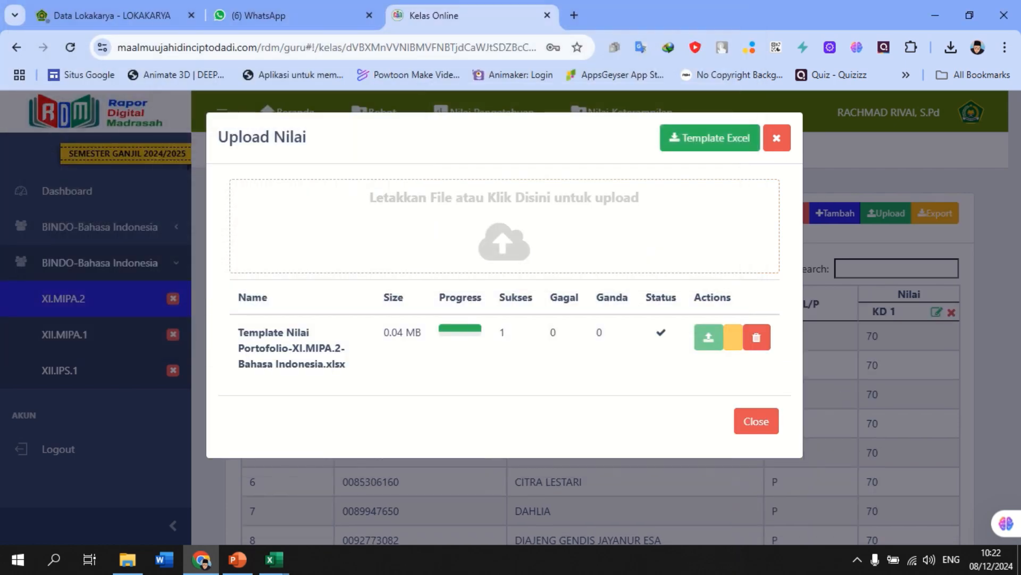
pyautogui.click(756, 421)
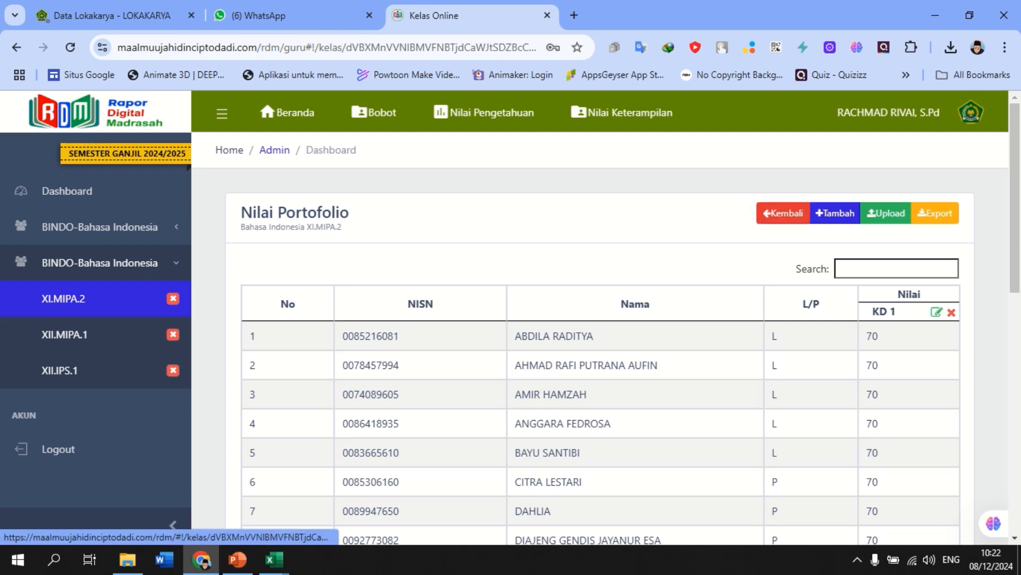
# Step: Download the Proyek Excel template from Nilai Keterampilan for XI.MIPA.2 and open it in Excel with editing enabled
pyautogui.click(783, 213)
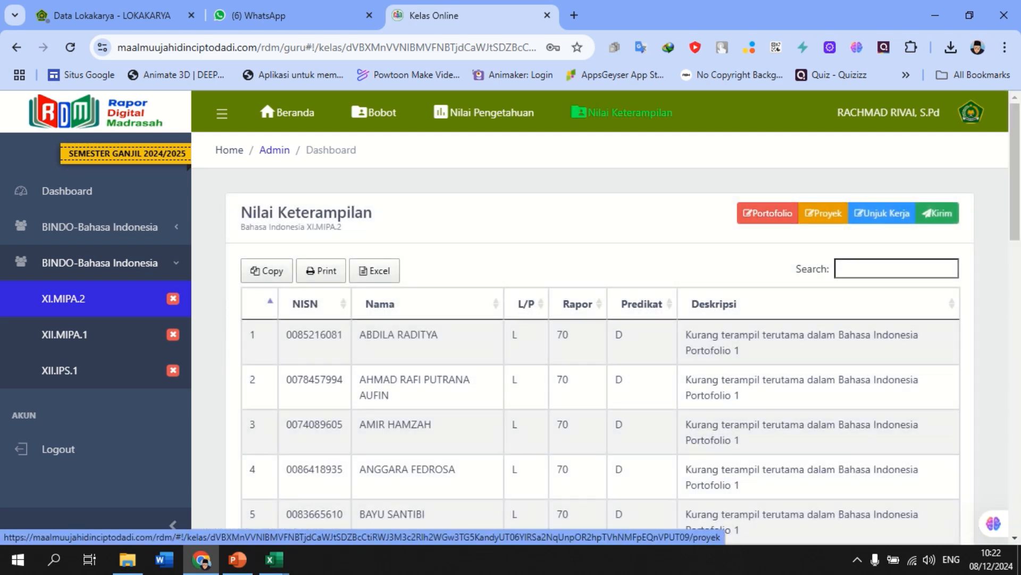
pyautogui.click(823, 213)
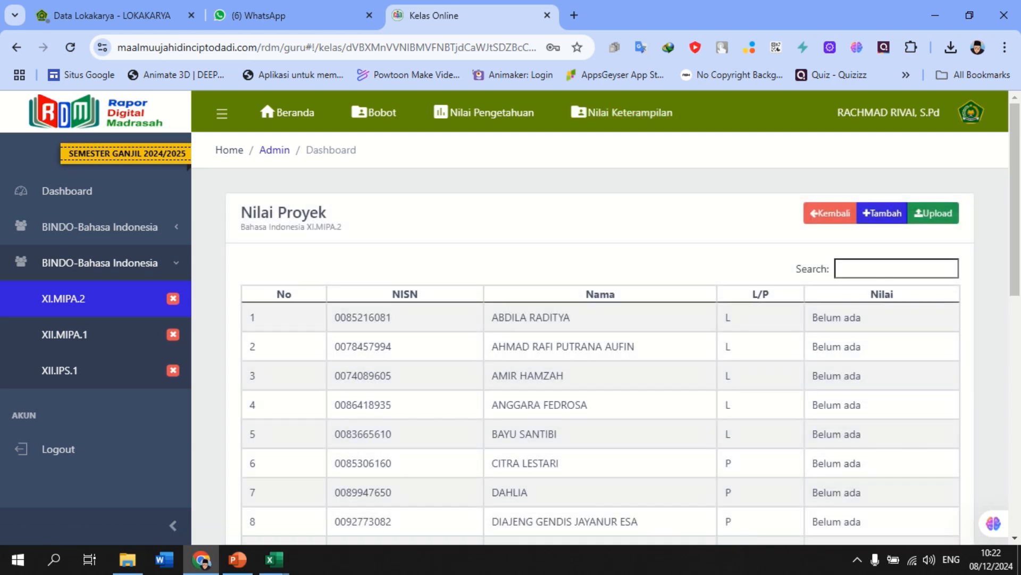
pyautogui.click(933, 213)
pyautogui.click(711, 138)
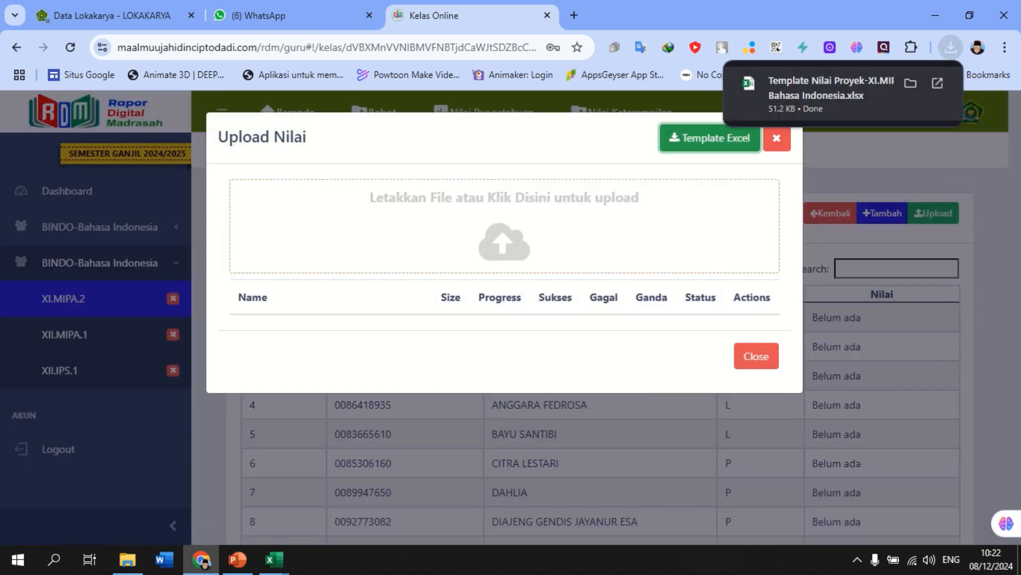
pyautogui.hotkey('alt', 'Tab')
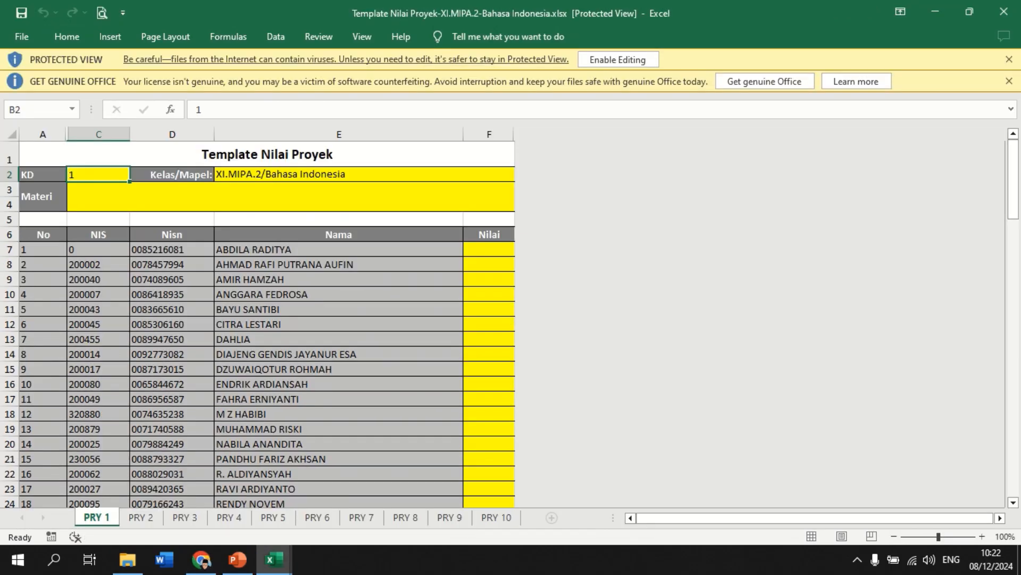
pyautogui.click(618, 60)
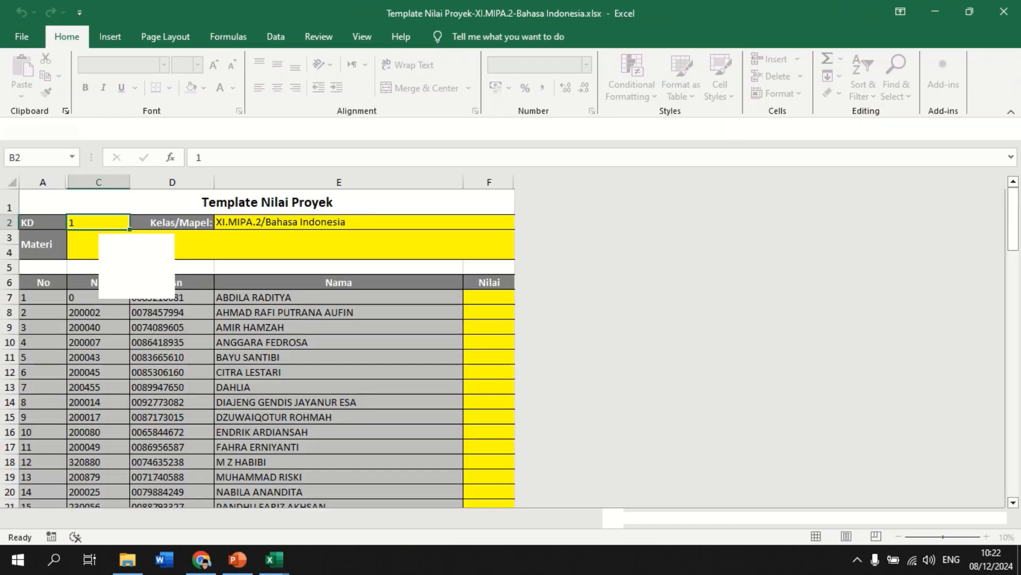
# Step: Set the Materi on the PRY 1 sheet to "Proyek Bahasa Indonesia 1"
pyautogui.press('Return')
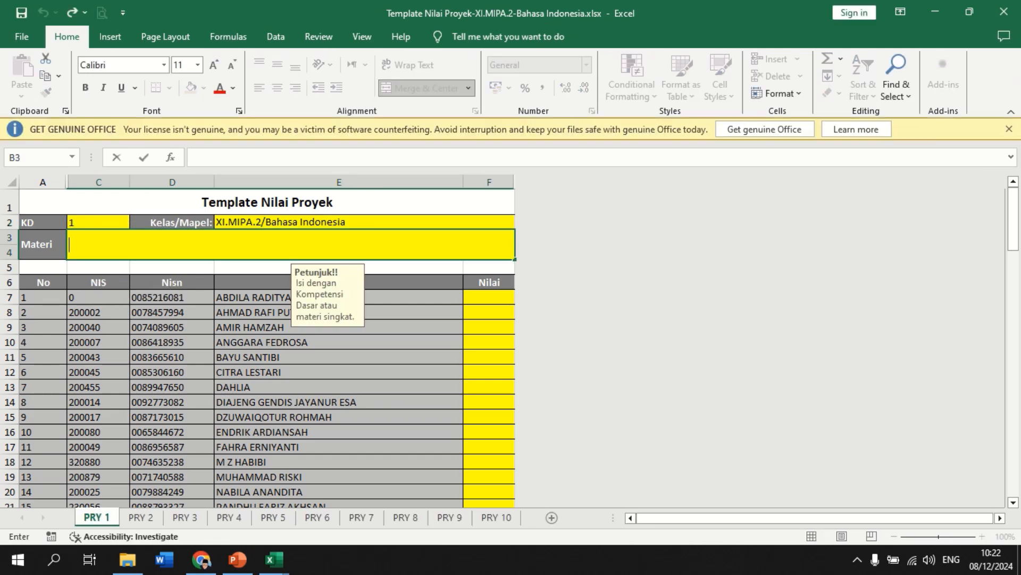
pyautogui.write('Proyek B')
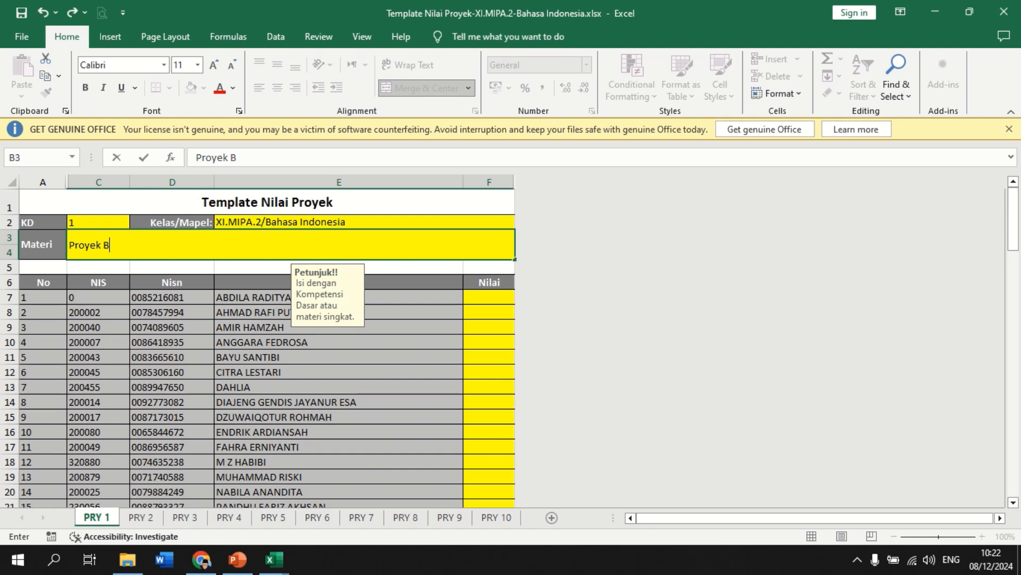
pyautogui.write('ahasa Indonesia 1')
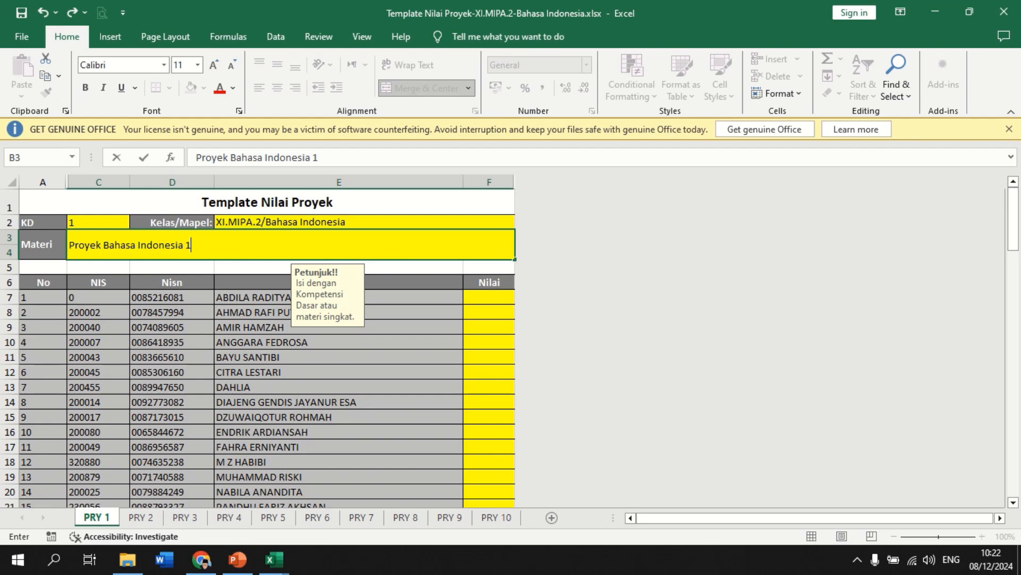
pyautogui.hotkey('ctrl', 'Return')
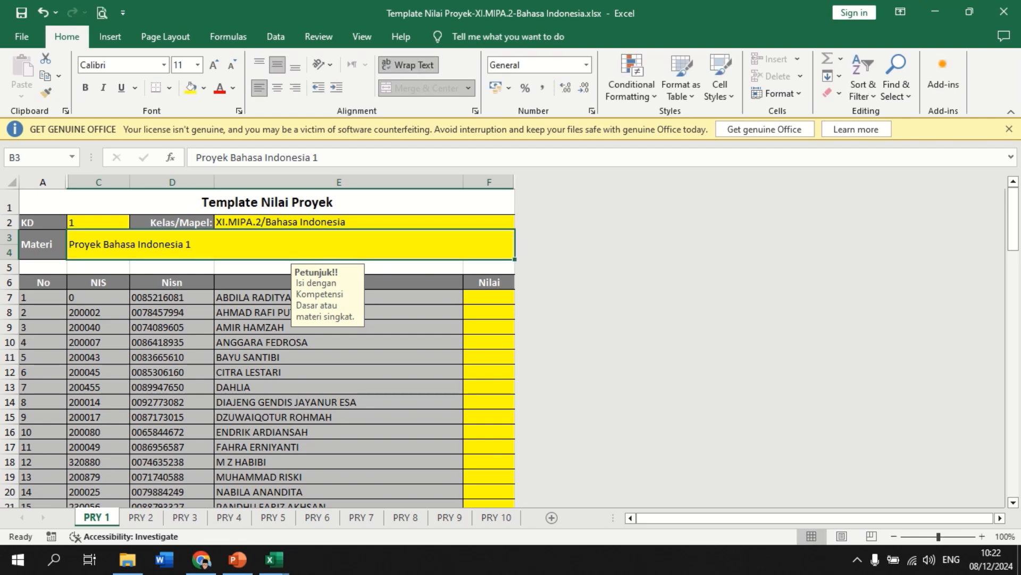
# Step: Enter a Nilai of 90 for the first student on PRY 1 and fill it down for all students
pyautogui.click(489, 298)
pyautogui.write('1')
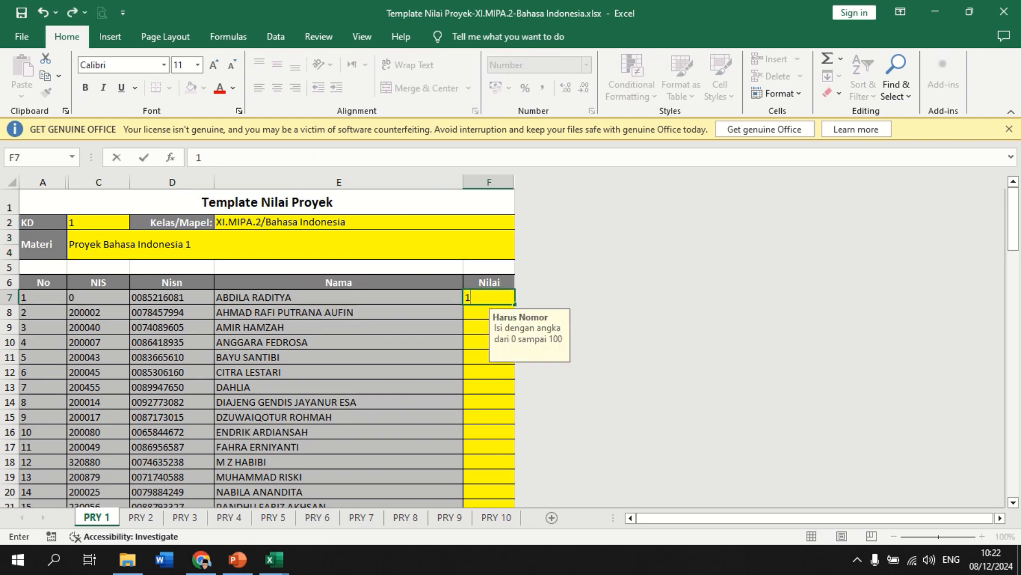
pyautogui.press('BackSpace')
pyautogui.write('90')
pyautogui.doubleClick(514, 304)
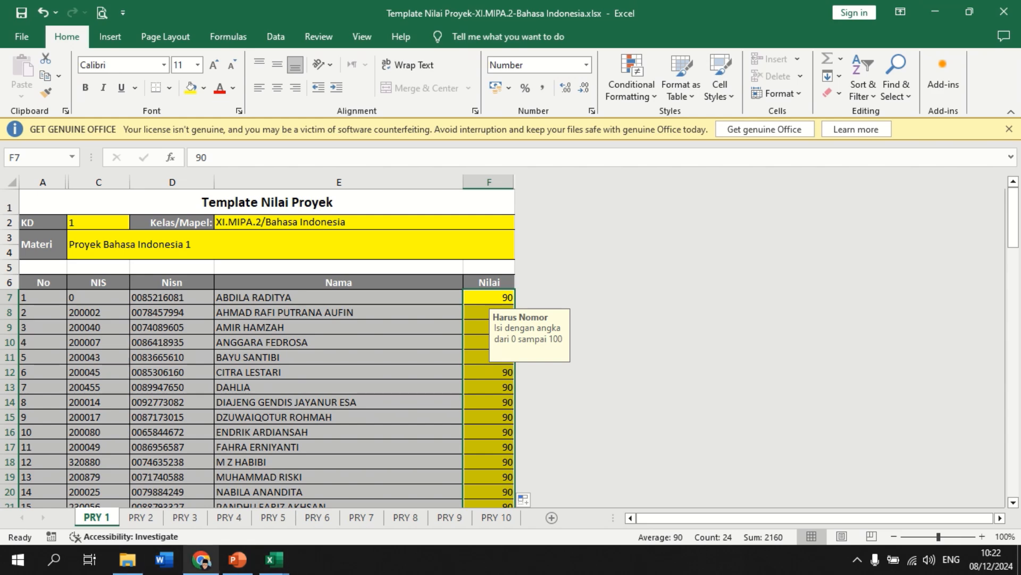
# Step: Back in the browser, upload "Template Nilai Proyek-XI.MIPA.2-Bahasa Indonesia.xlsx" to Nilai Proyek and close the upload dialog
pyautogui.moveTo(201, 559)
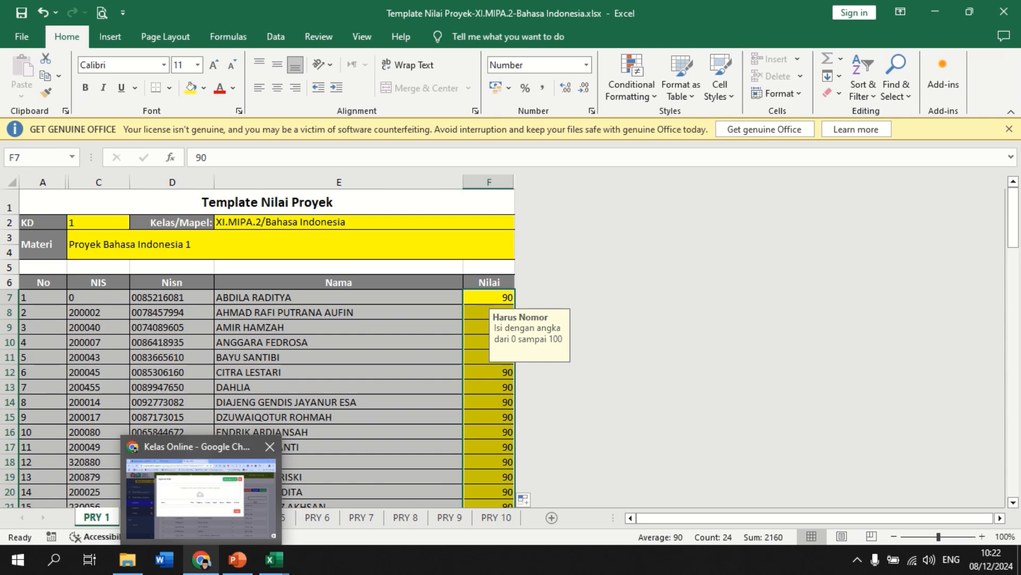
pyautogui.click(201, 495)
pyautogui.click(351, 227)
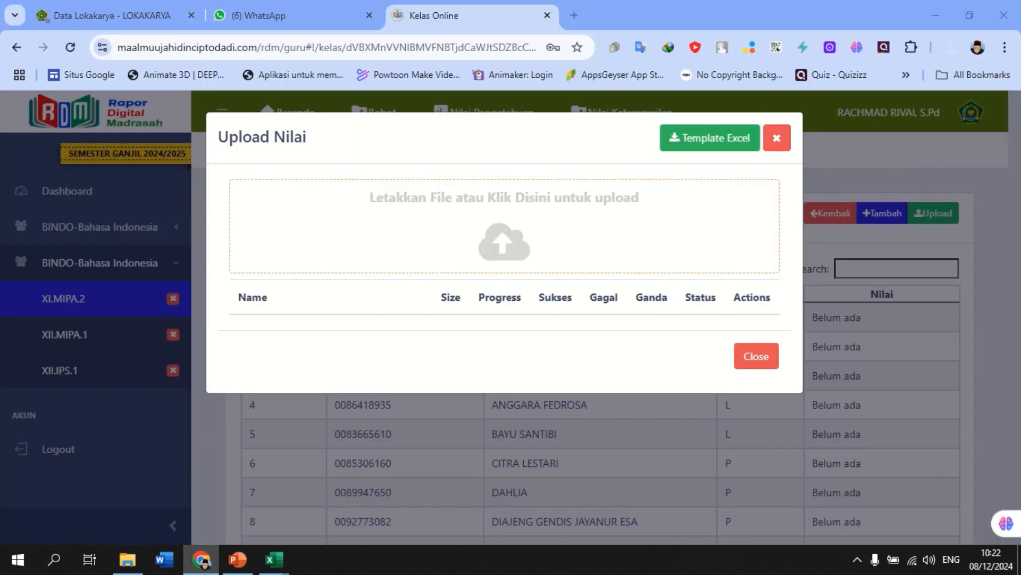
pyautogui.click(213, 131)
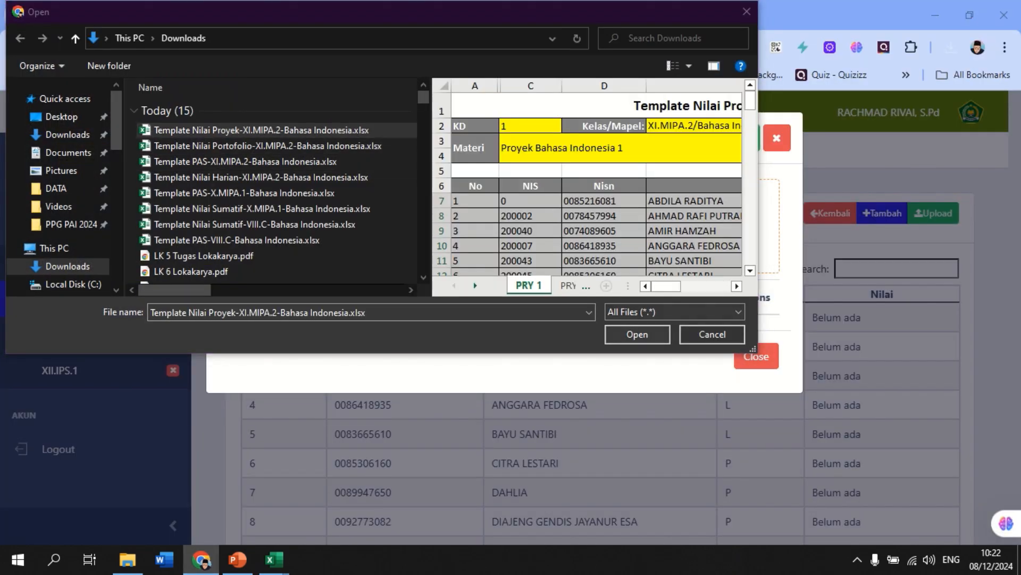
pyautogui.click(659, 335)
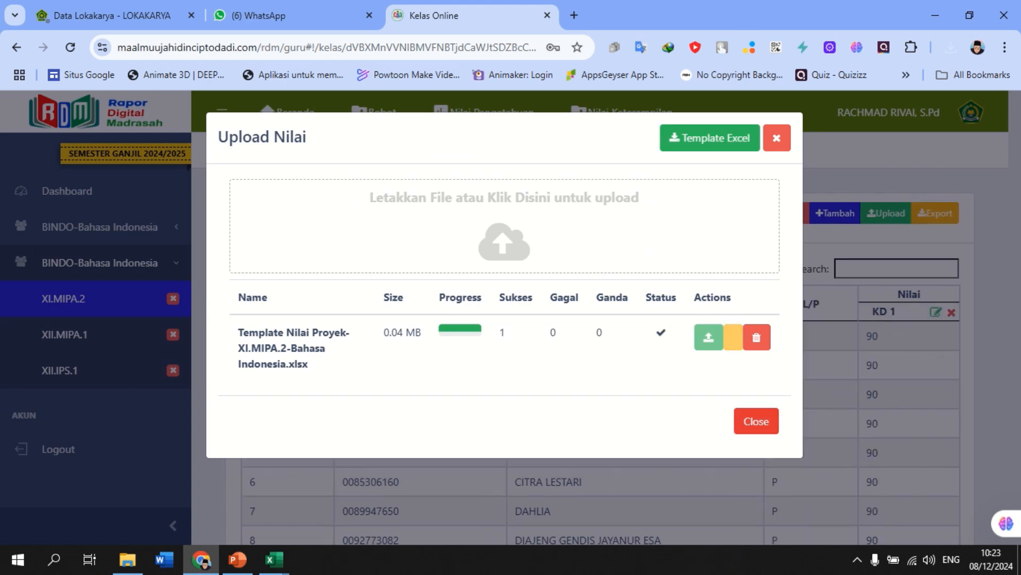
pyautogui.click(756, 421)
# Step: Return to Nilai Keterampilan, open the Unjuk Kerja grades for XI.MIPA.2 and download their Excel template
pyautogui.click(622, 112)
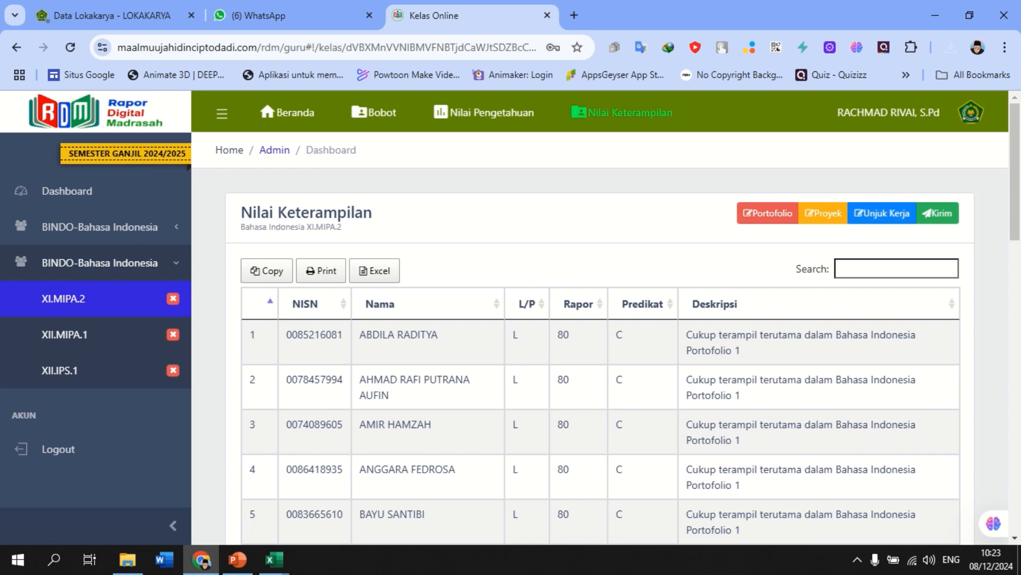
pyautogui.click(882, 213)
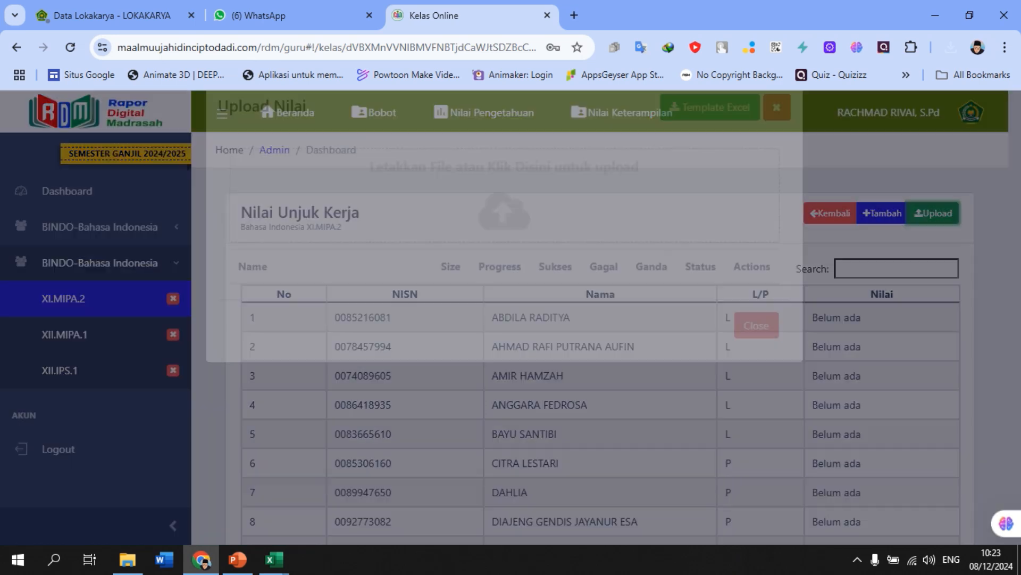
pyautogui.click(934, 213)
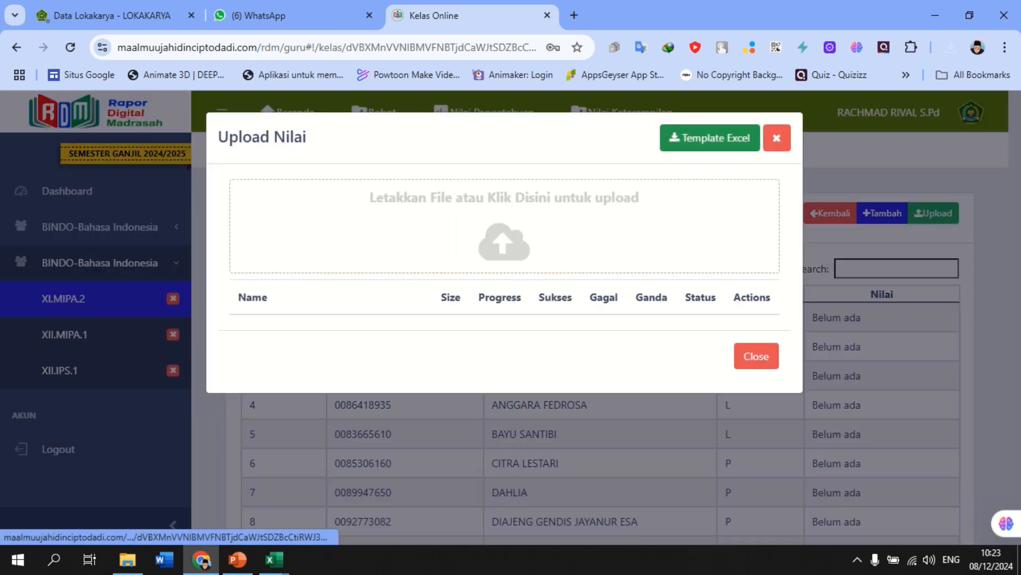
pyautogui.click(710, 138)
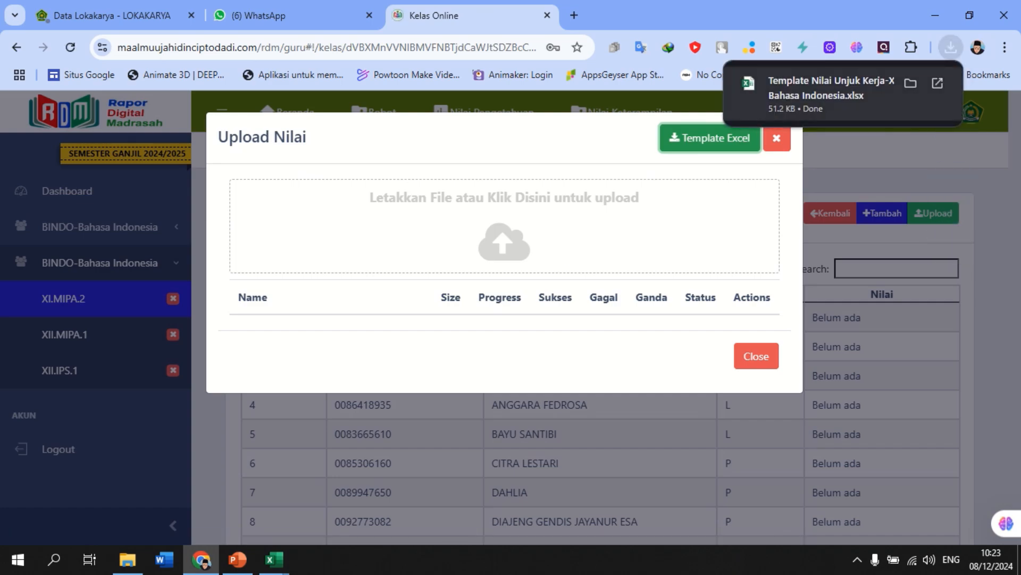
# Step: Open the downloaded Unjuk Kerja template in Excel with editing enabled and select the Materi cell on the PRAK 1 sheet
pyautogui.click(787, 94)
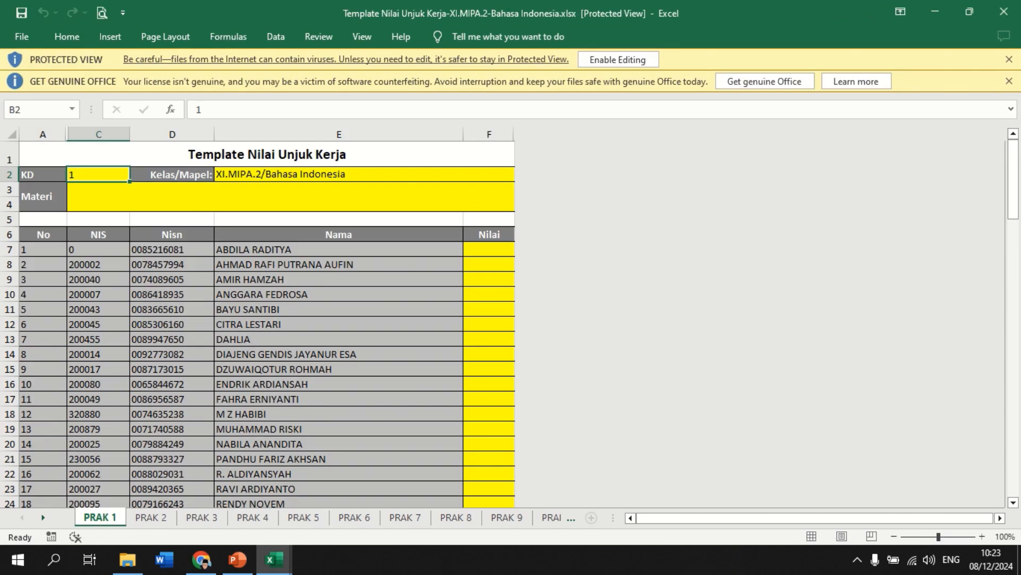
pyautogui.click(618, 60)
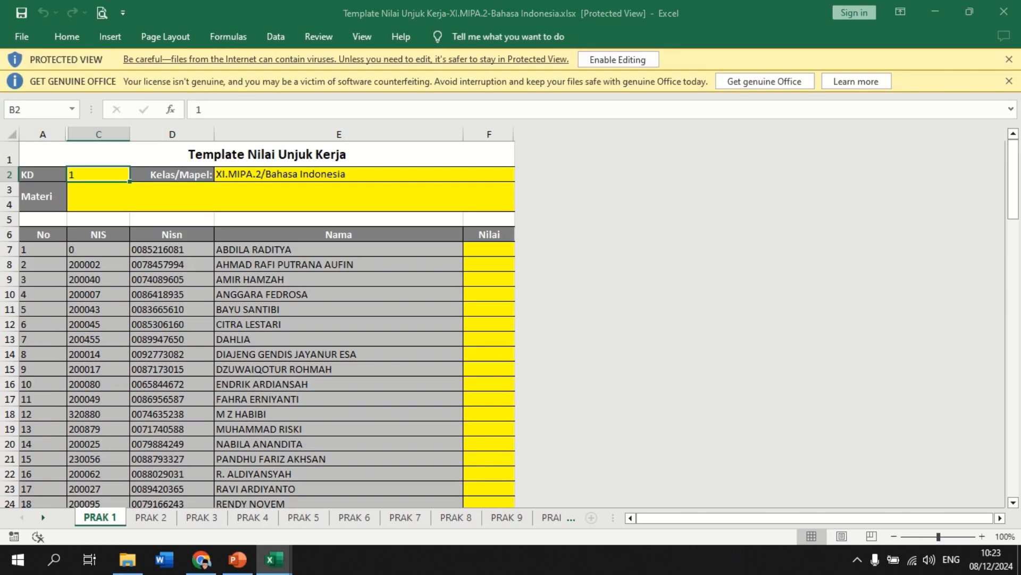
pyautogui.click(291, 244)
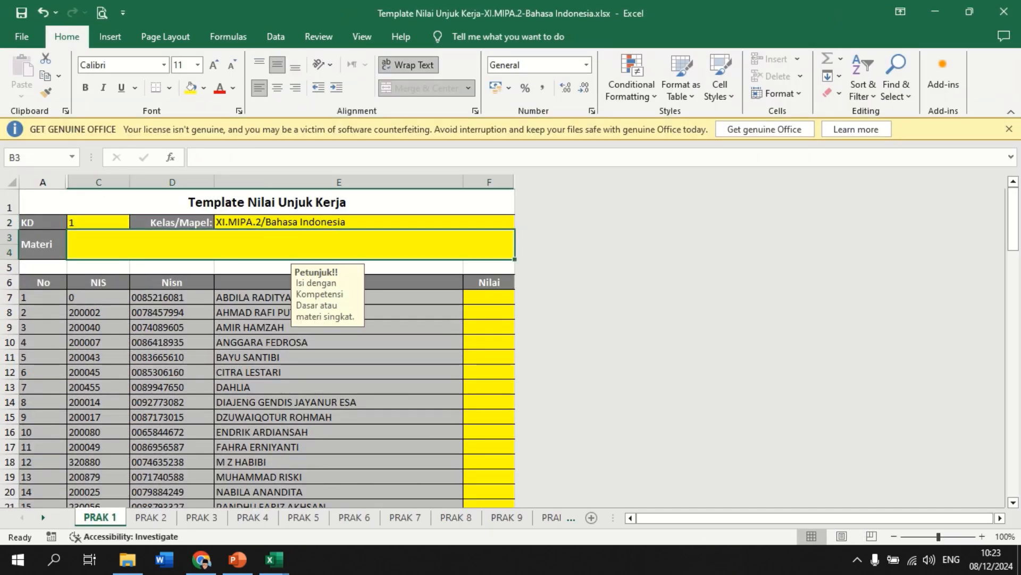
# Step: Enter "Unjuk Kerja Bahasa Indonesia" as the Materi on the PRAK 1 sheet
pyautogui.doubleClick(291, 245)
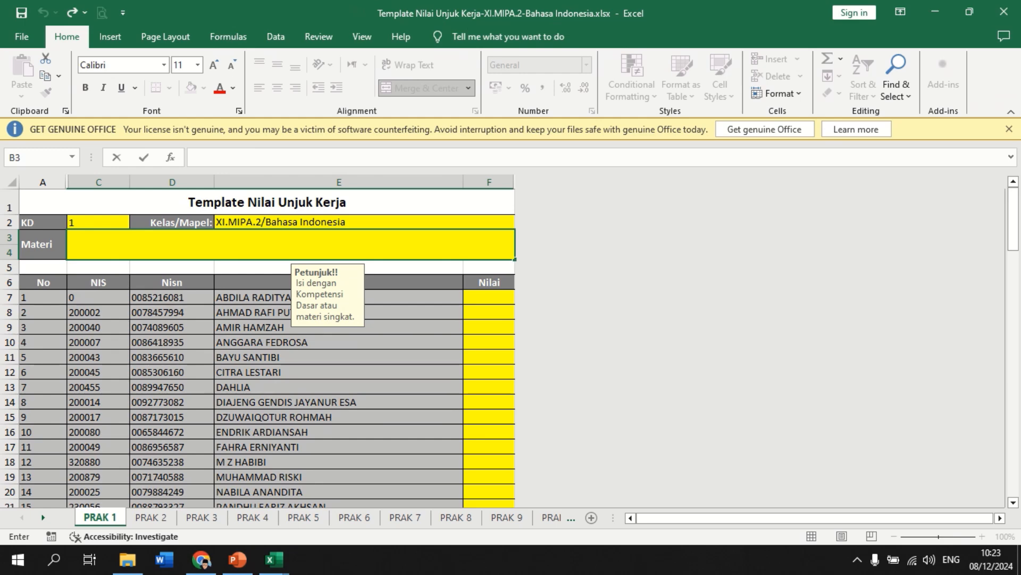
pyautogui.write('Untuk')
pyautogui.press('BackSpace')
pyautogui.press('BackSpace')
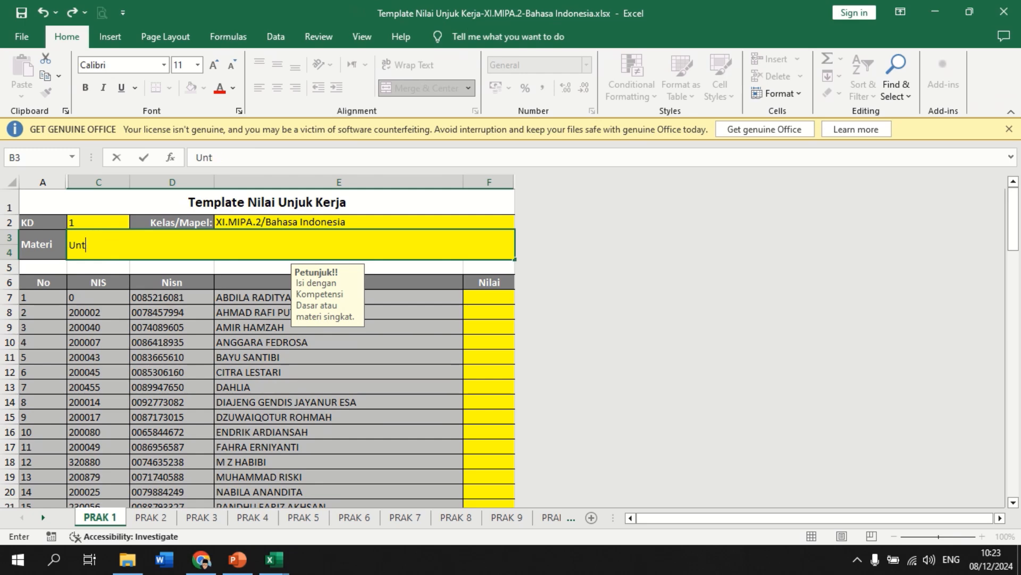
pyautogui.press('BackSpace')
pyautogui.write('ju')
pyautogui.press('BackSpace')
pyautogui.write('k M')
pyautogui.press('BackSpace')
pyautogui.write('Kerja ')
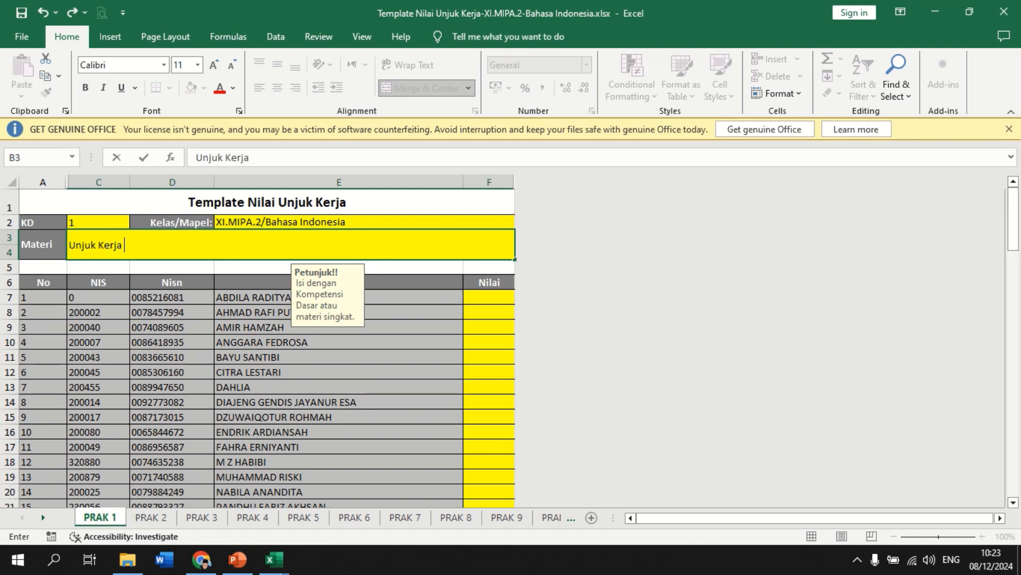
pyautogui.write('Bahasa Indoes')
pyautogui.press('BackSpace')
pyautogui.press('BackSpace')
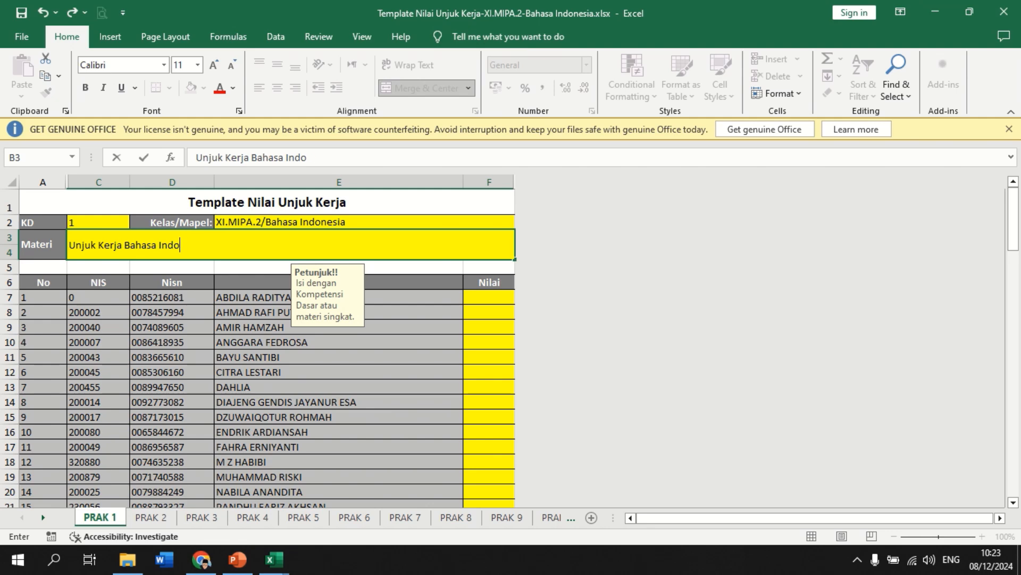
pyautogui.write('nesia')
pyautogui.hotkey('ctrl', 'Return')
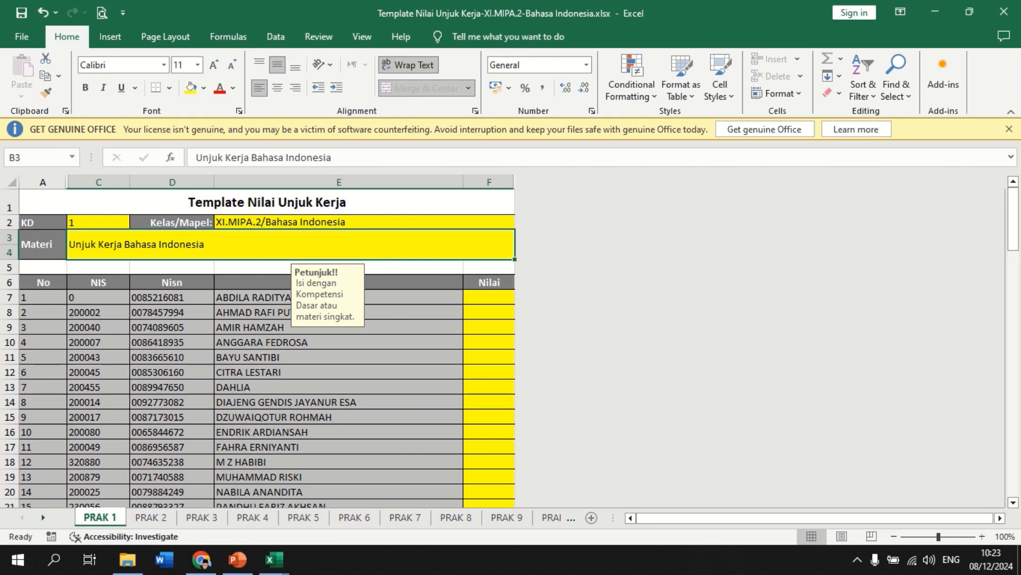
# Step: Replace the Materi text on the PRAK 1 sheet with "Pidato"
pyautogui.press('F2')
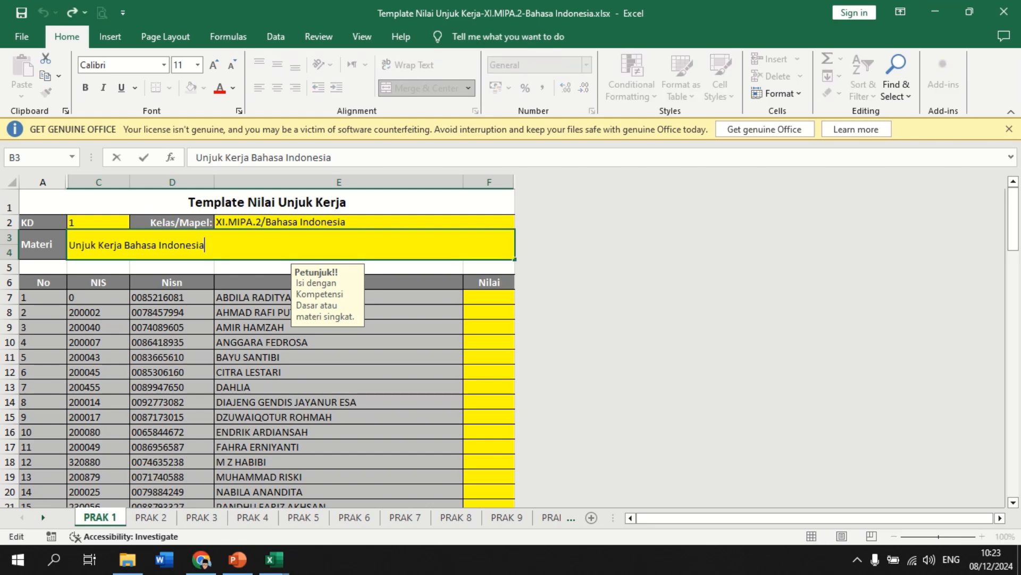
pyautogui.write('Pi')
pyautogui.moveTo(214, 246); pyautogui.dragTo(68, 246)
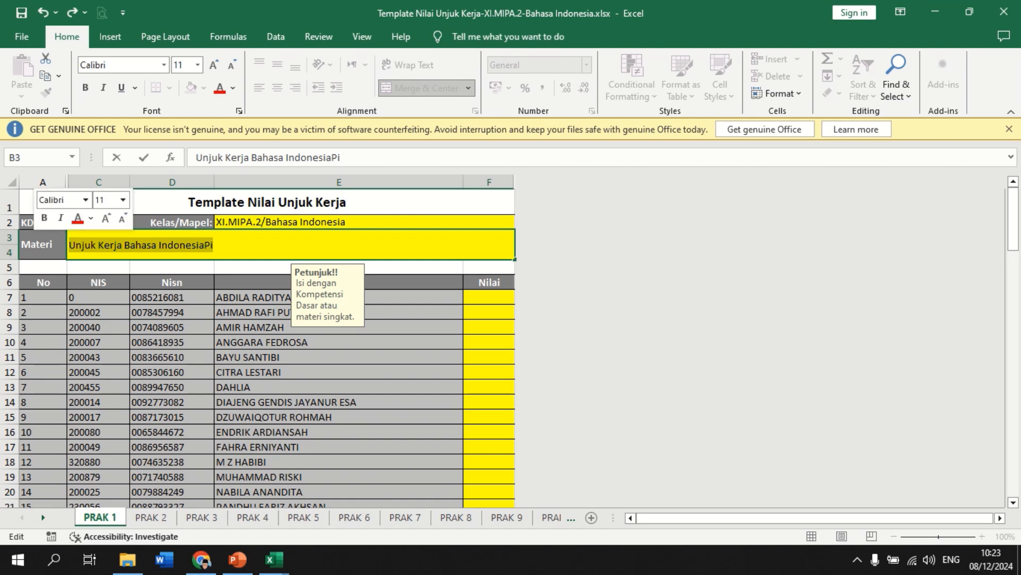
pyautogui.write('Pidato')
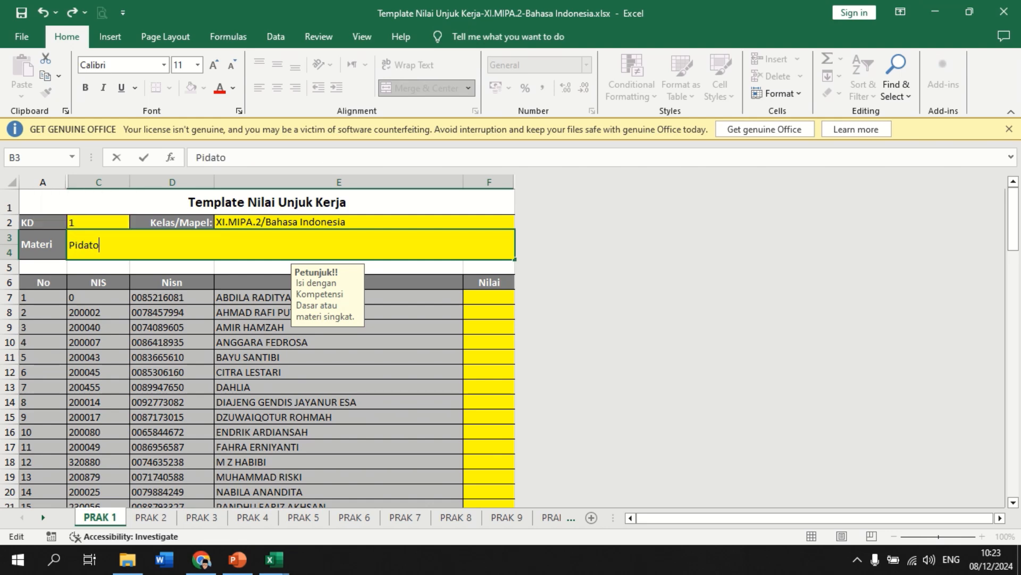
pyautogui.hotkey('ctrl', 'Return')
# Step: Enter a Nilai of 90 for the first student on PRAK 1 and fill it down for all students
pyautogui.click(489, 298)
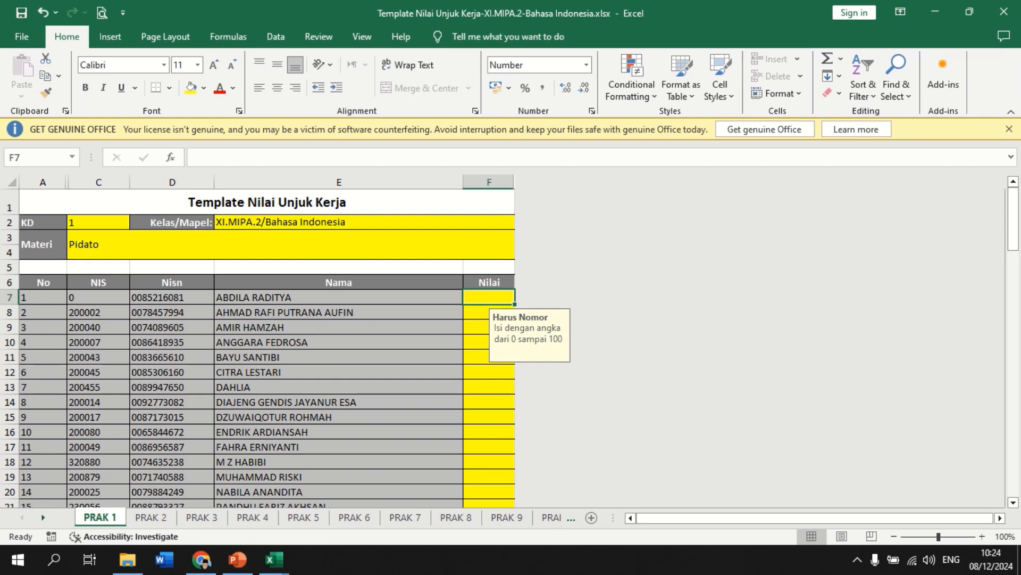
pyautogui.write('90')
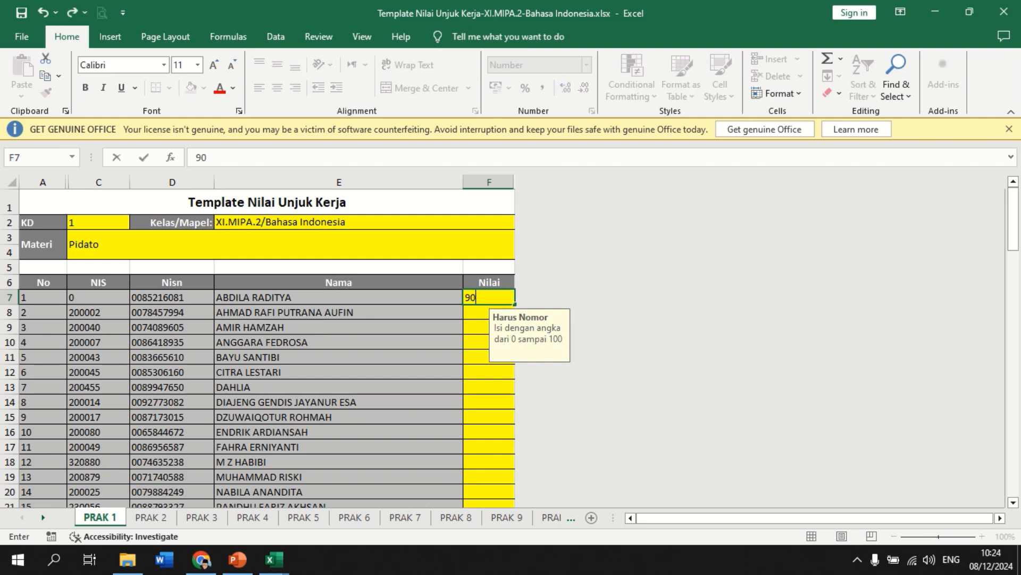
pyautogui.doubleClick(515, 305)
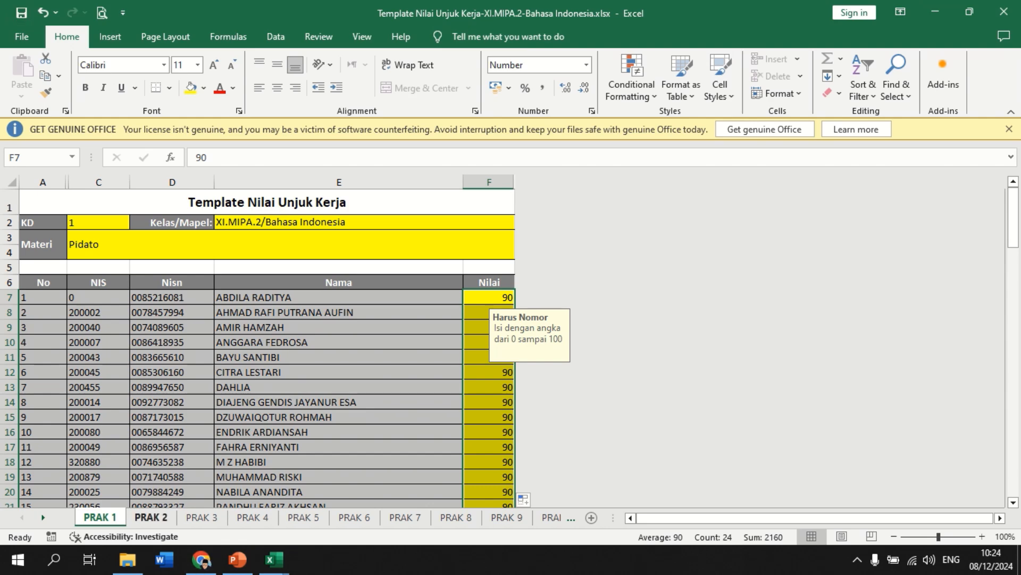
# Step: Look over the PRAK 2 and PRAK 3 sheets and save the Unjuk Kerja template workbook
pyautogui.click(151, 517)
pyautogui.click(100, 517)
pyautogui.click(201, 517)
pyautogui.click(151, 516)
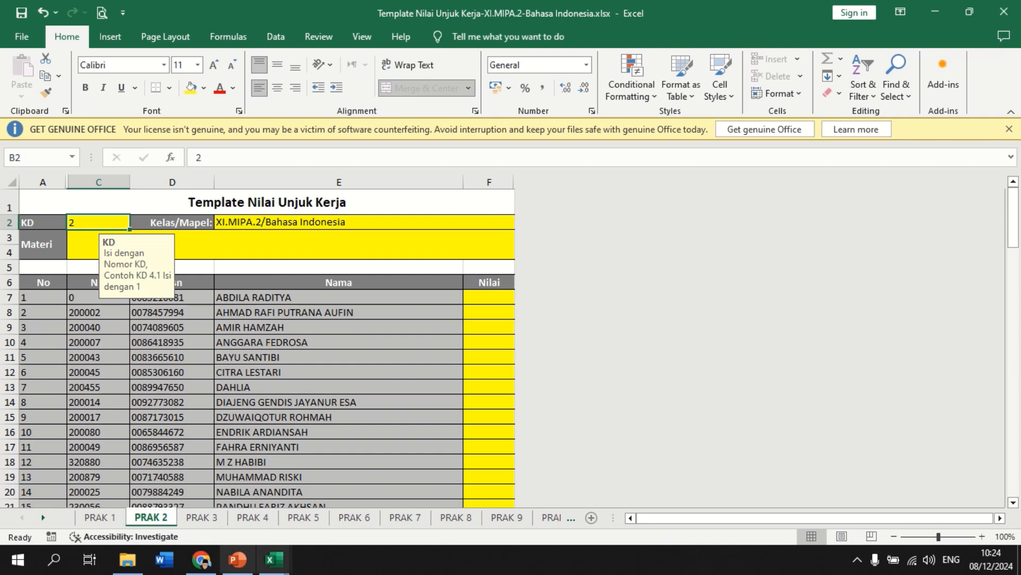
pyautogui.click(21, 12)
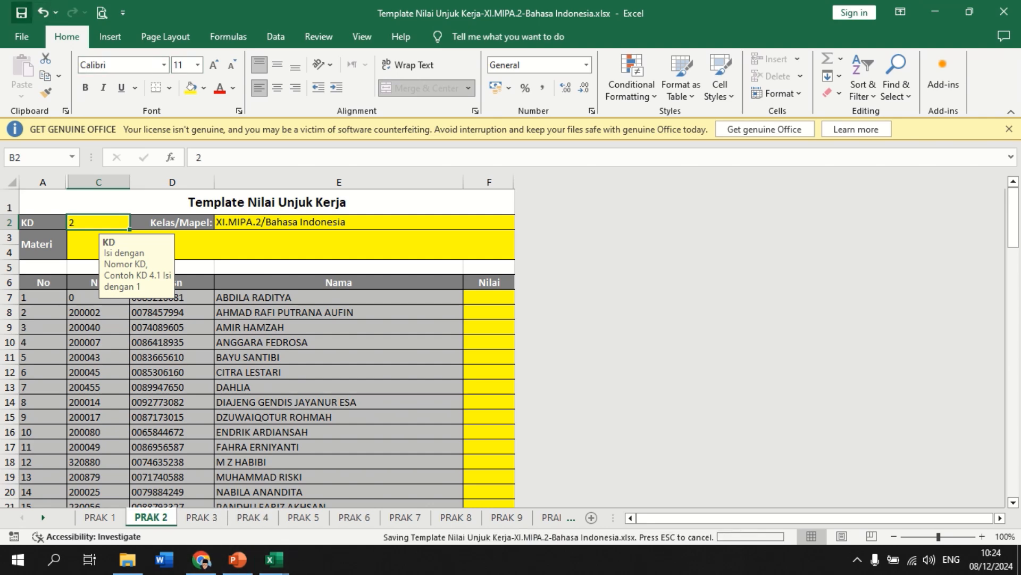
# Step: Back in the browser, upload "Template Nilai Unjuk Kerja-XI.MIPA.2-Bahasa Indonesia.xlsx" to Nilai Unjuk Kerja and close the upload dialog
pyautogui.click(201, 559)
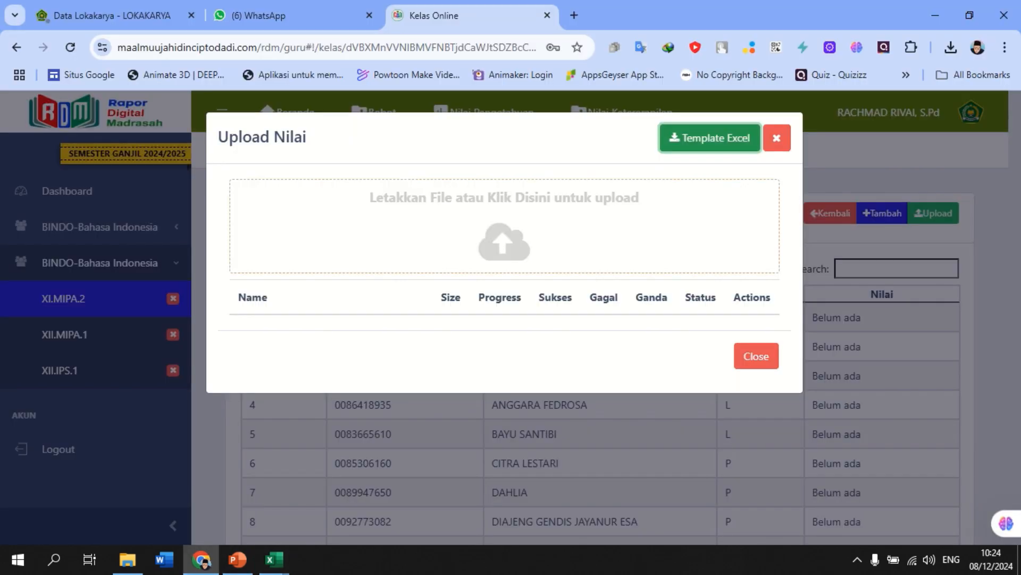
pyautogui.click(503, 230)
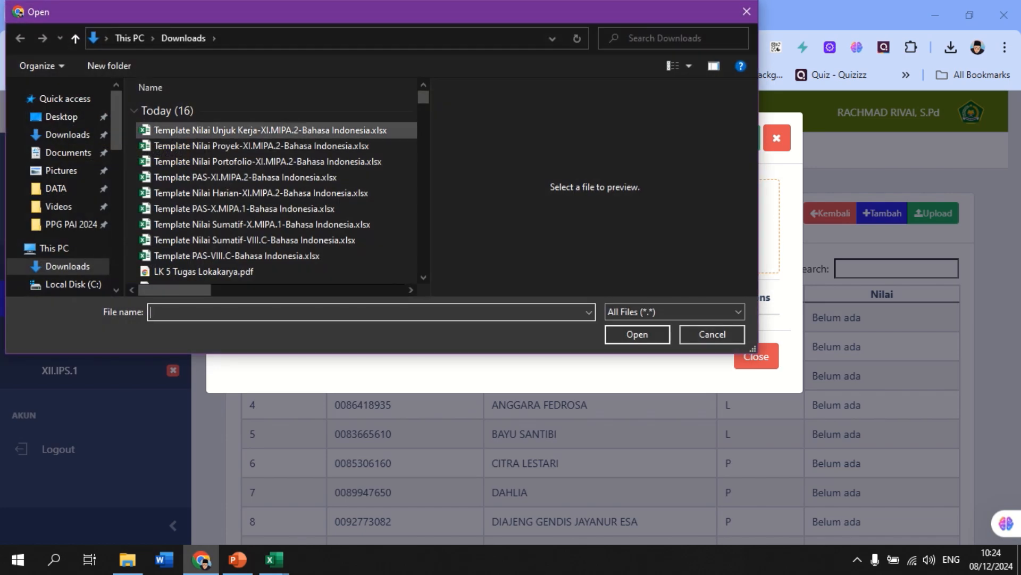
pyautogui.click(270, 129)
pyautogui.click(637, 334)
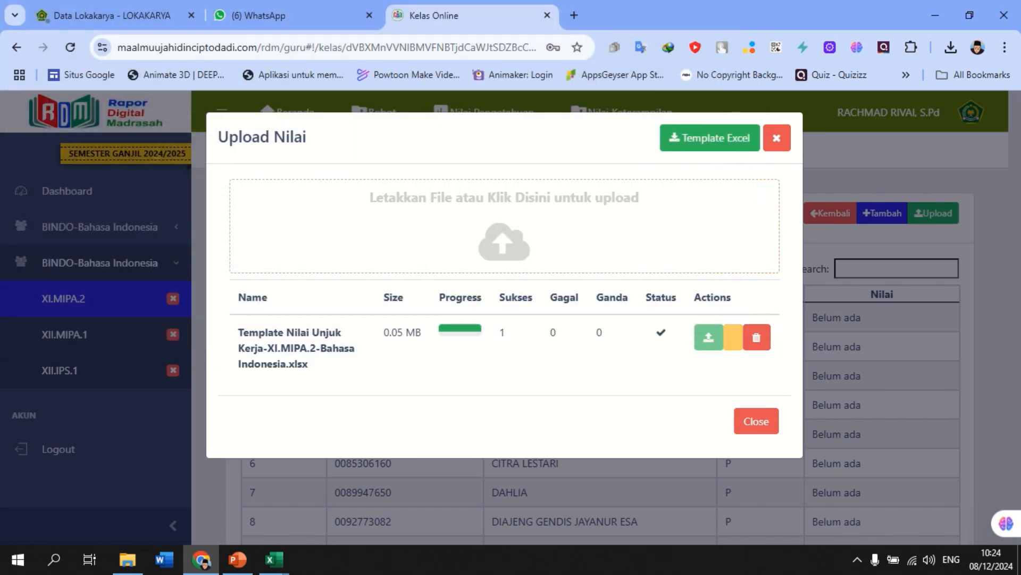
pyautogui.click(756, 421)
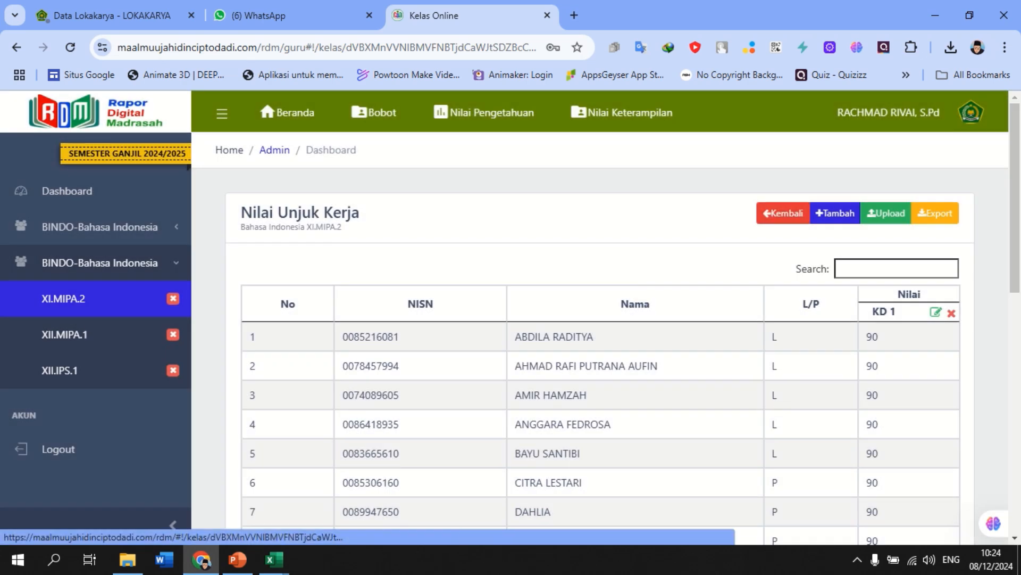
# Step: Return to Nilai Keterampilan for XI.MIPA.2, review the student grades and submit them
pyautogui.click(621, 112)
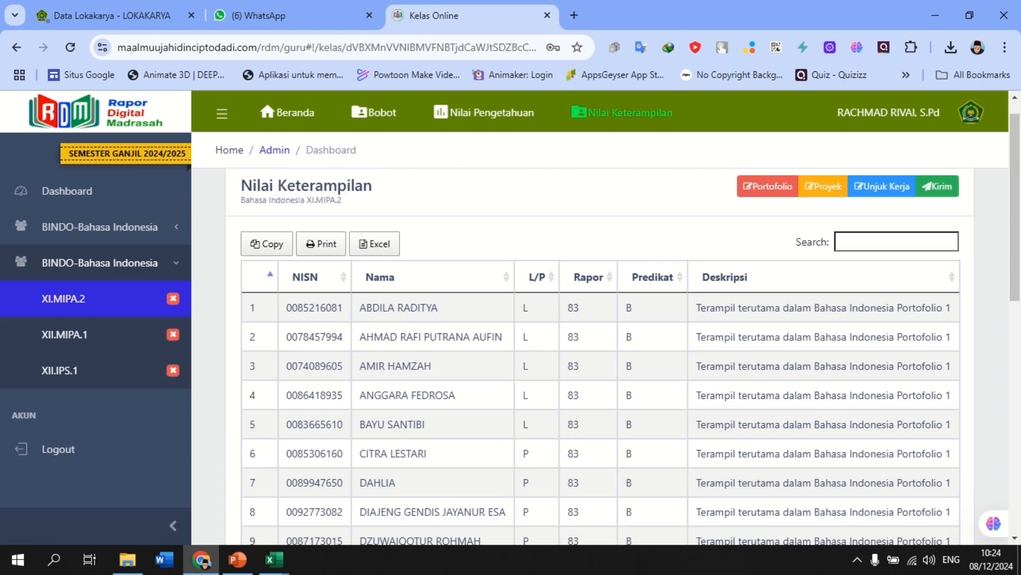
pyautogui.scroll(-10, 601, 351)
pyautogui.scroll(10, 601, 351)
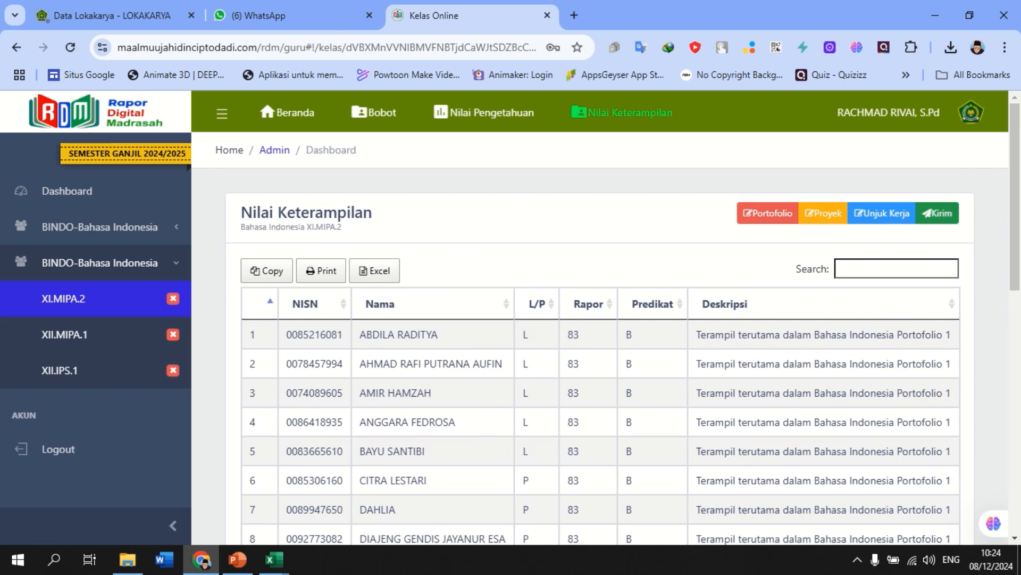
pyautogui.click(937, 212)
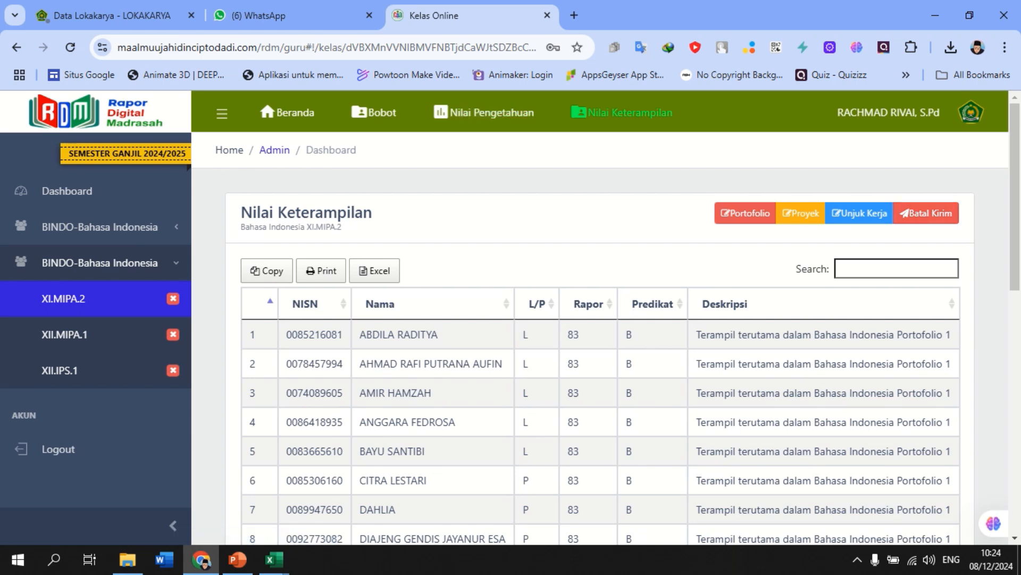
# Step: Open Nilai Pengetahuan for XI.MIPA.2, review the whole student list and submit the grades
pyautogui.click(489, 112)
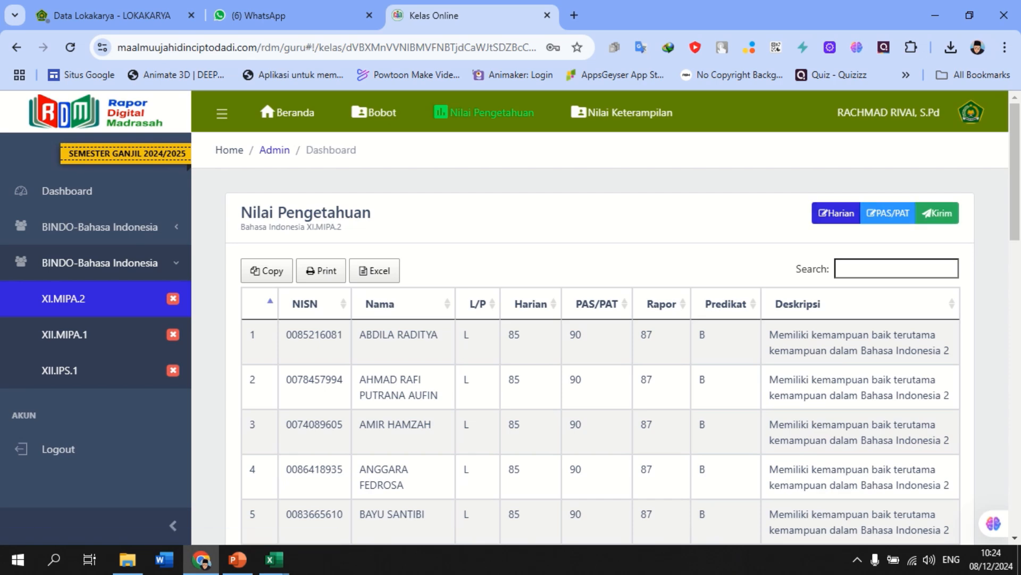
pyautogui.scroll(-10, 601, 357)
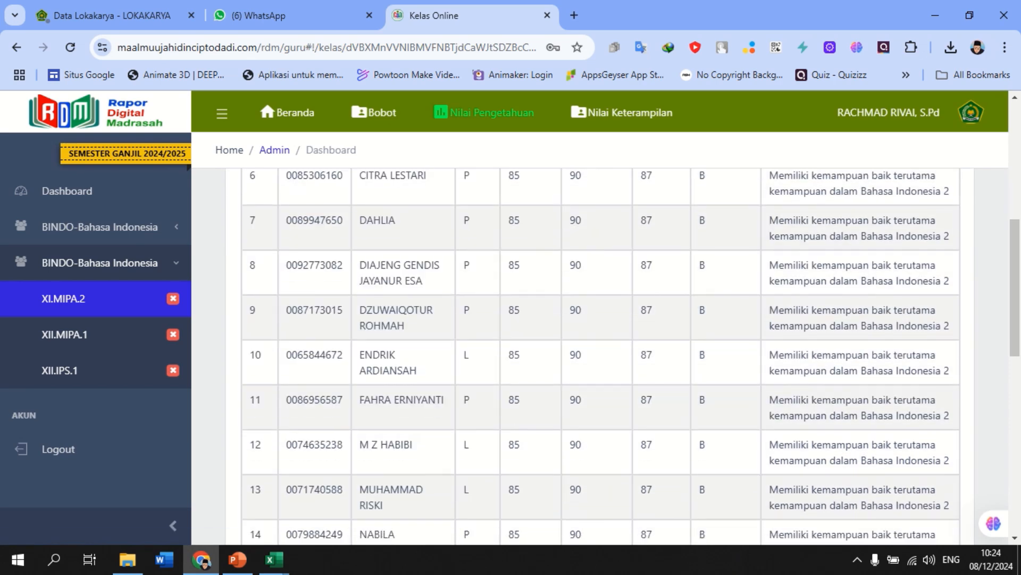
pyautogui.scroll(-8, 602, 356)
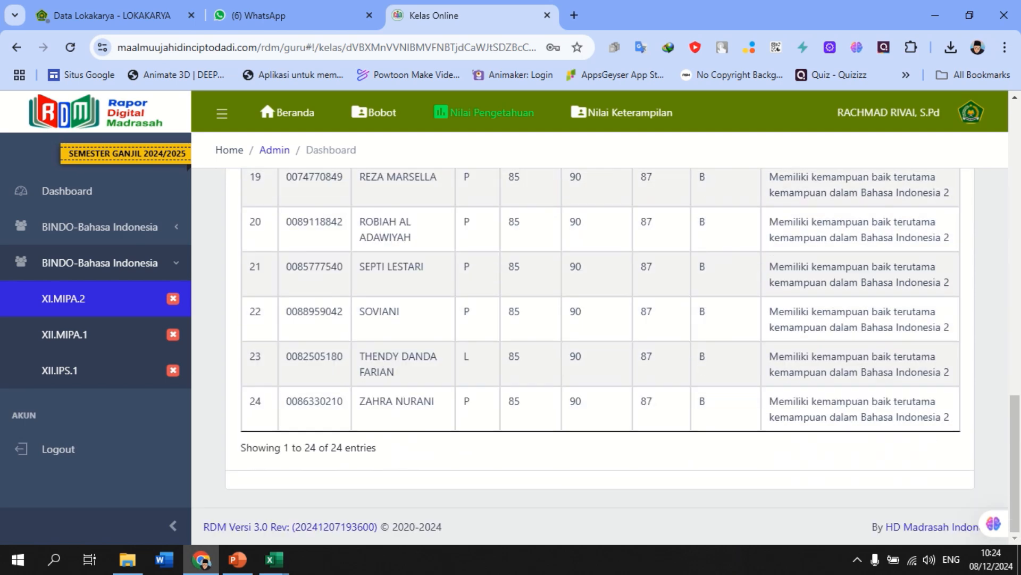
pyautogui.scroll(15, 601, 356)
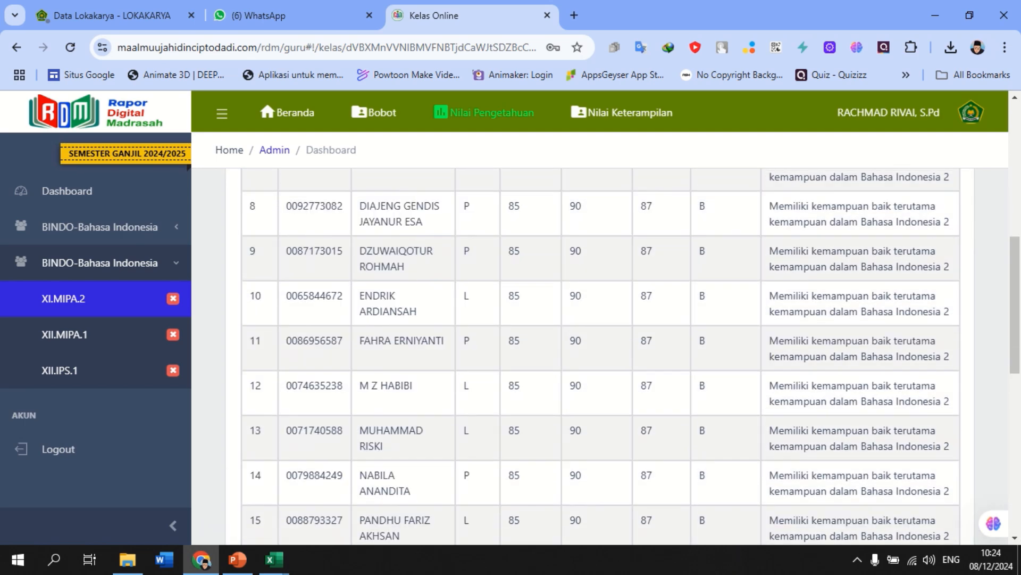
pyautogui.scroll(2, 601, 356)
pyautogui.scroll(3, 601, 357)
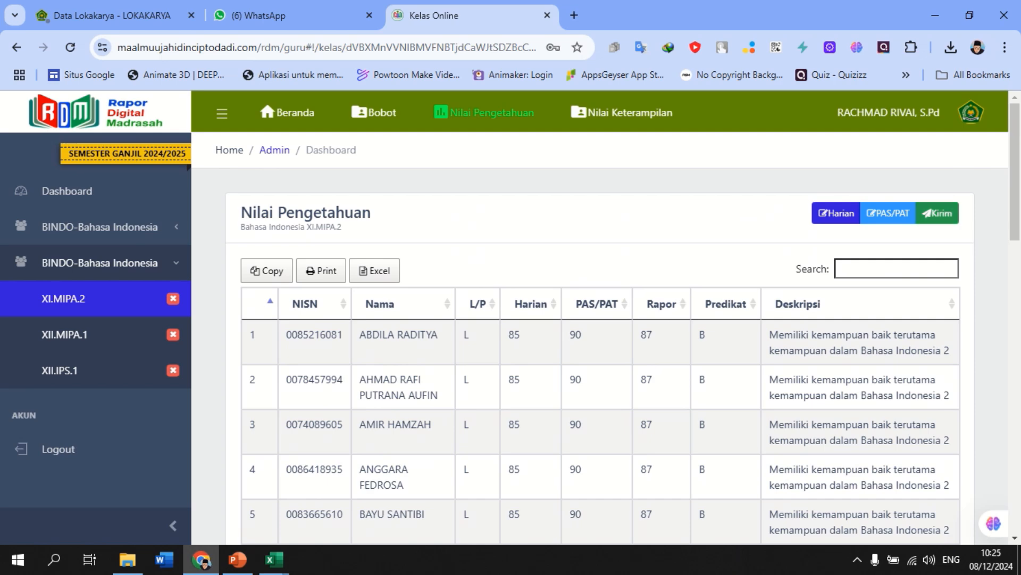
pyautogui.click(937, 213)
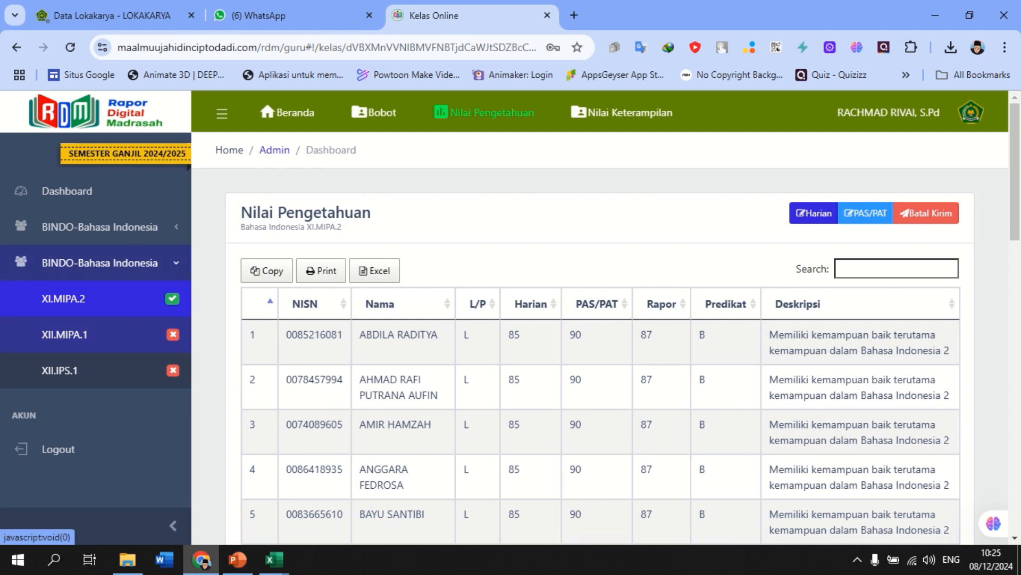
# Step: Check the submission status of the classes in both BINDO-Bahasa Indonesia groups, then collapse the class lists
pyautogui.click(100, 227)
pyautogui.click(100, 371)
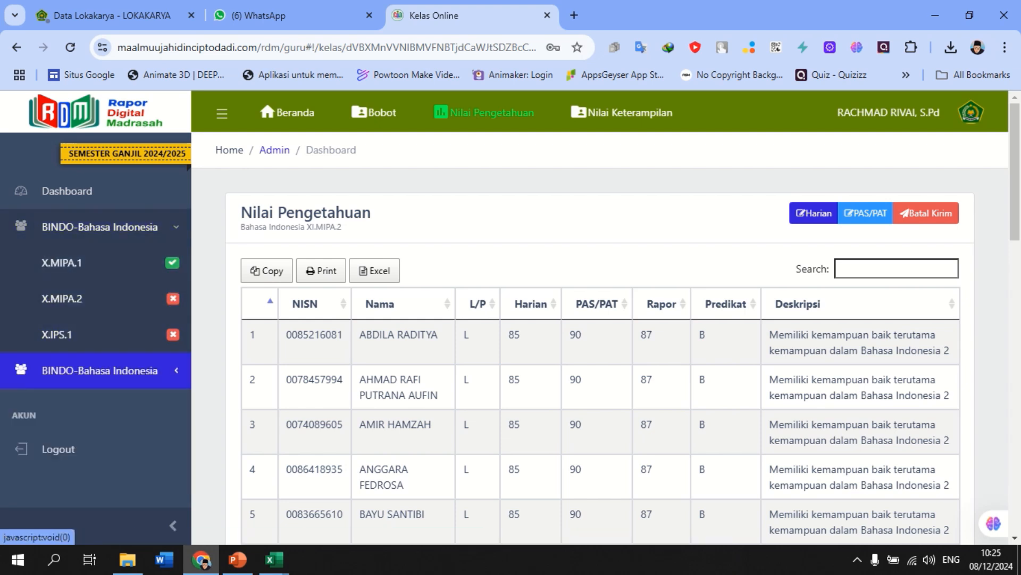
pyautogui.click(100, 227)
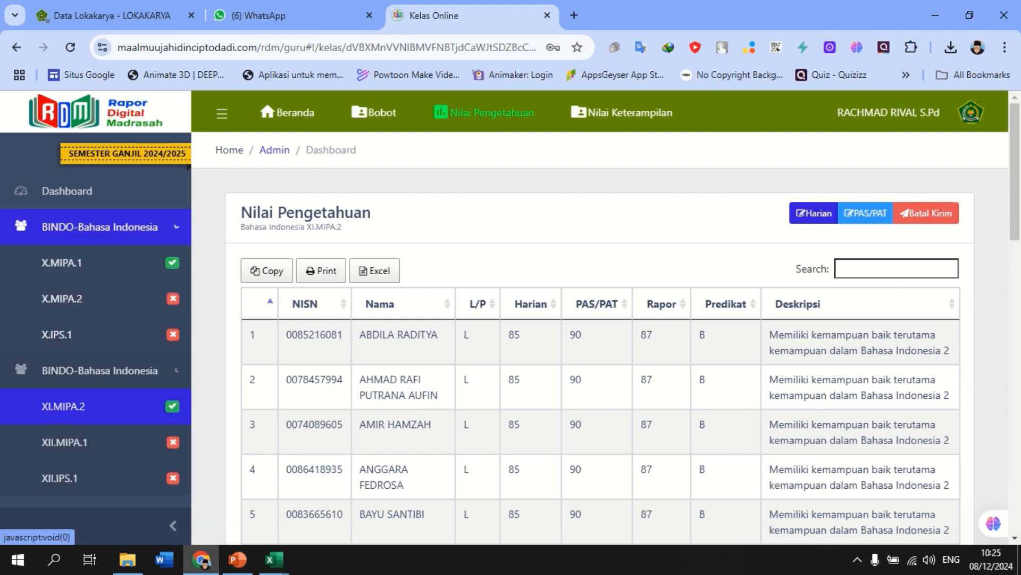
pyautogui.click(100, 370)
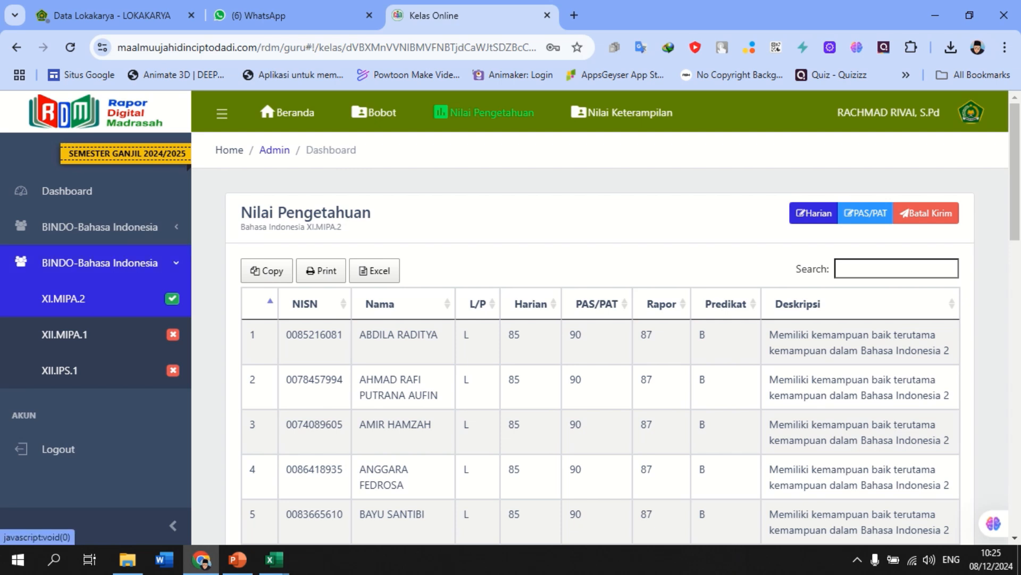
pyautogui.click(100, 263)
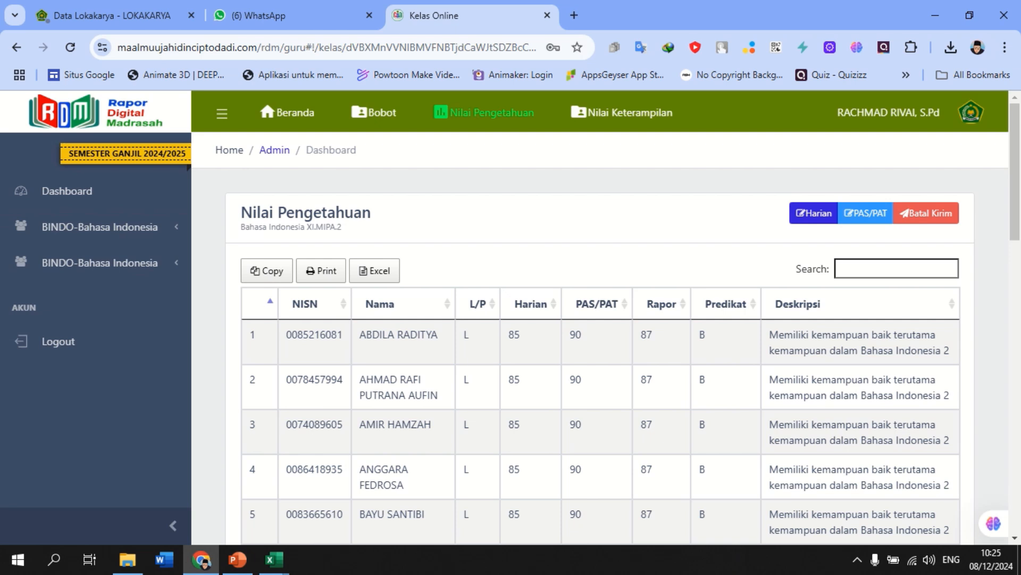
# Step: Log out of the teacher account in Rapor Digital Madrasah
pyautogui.moveTo(494, 1)
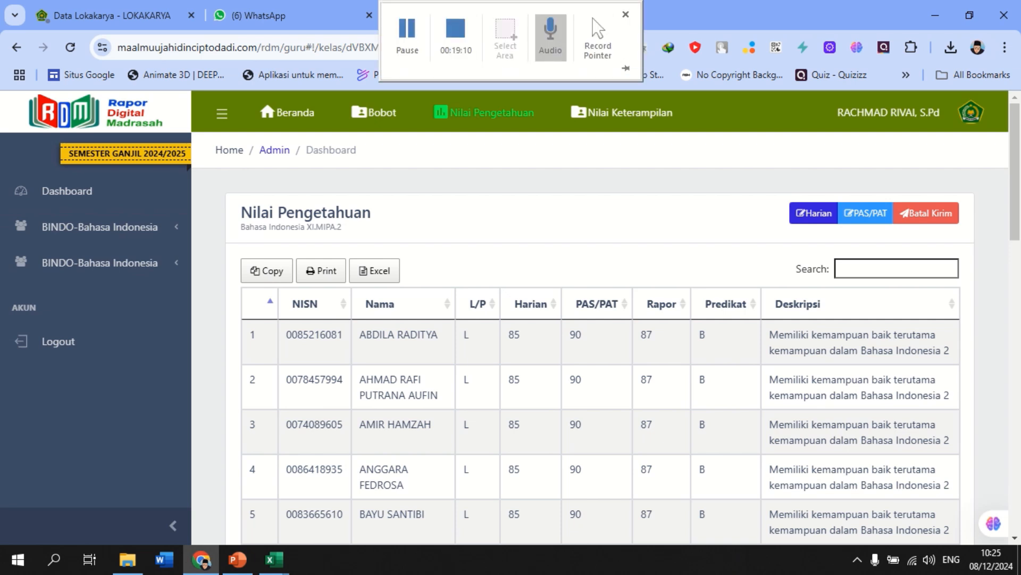
pyautogui.click(971, 112)
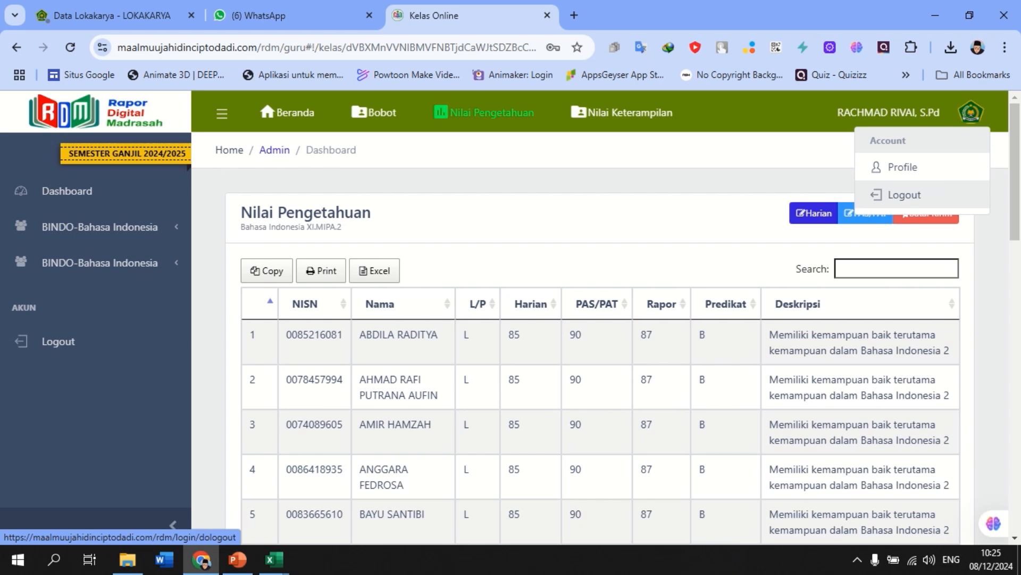
pyautogui.click(902, 191)
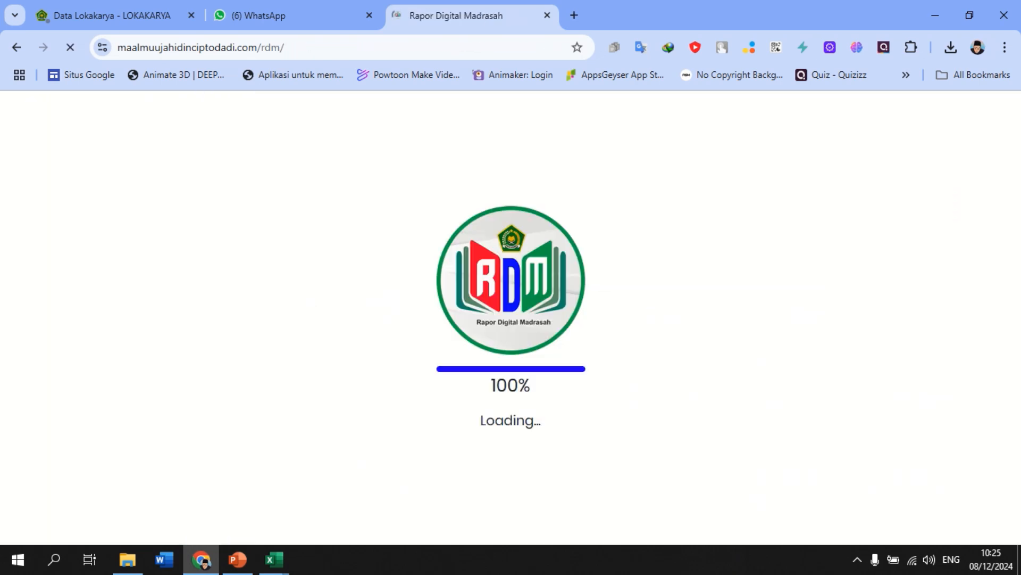